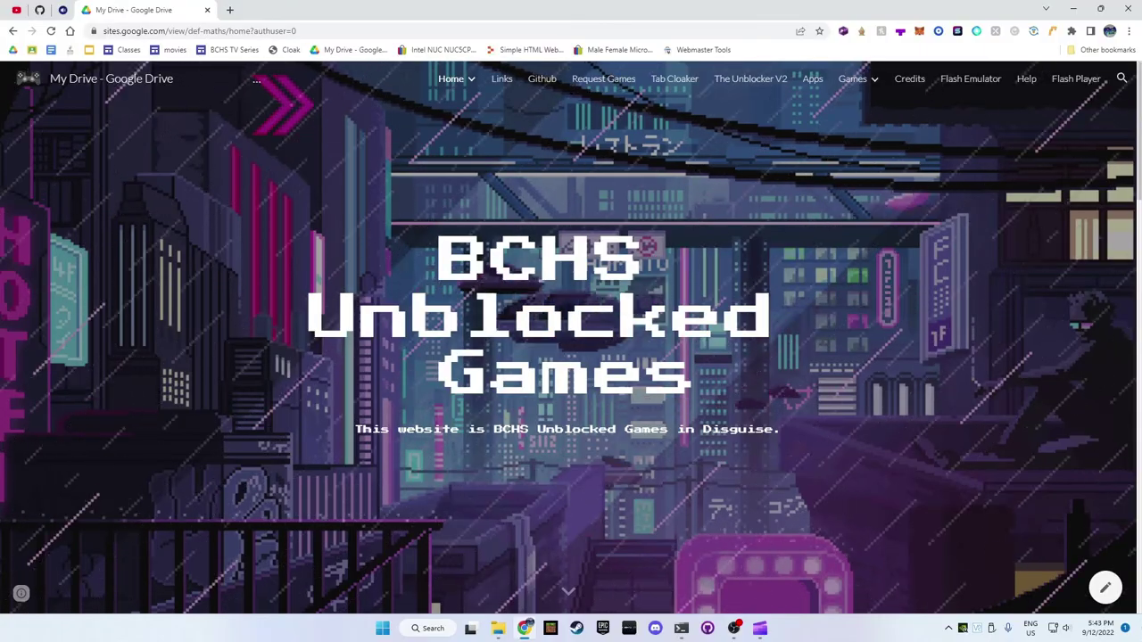
Step: Look over the home page's games, open The Unblocker V2 from Quick Links and accept its usage warning
scroll(427, 388, "down", 4)
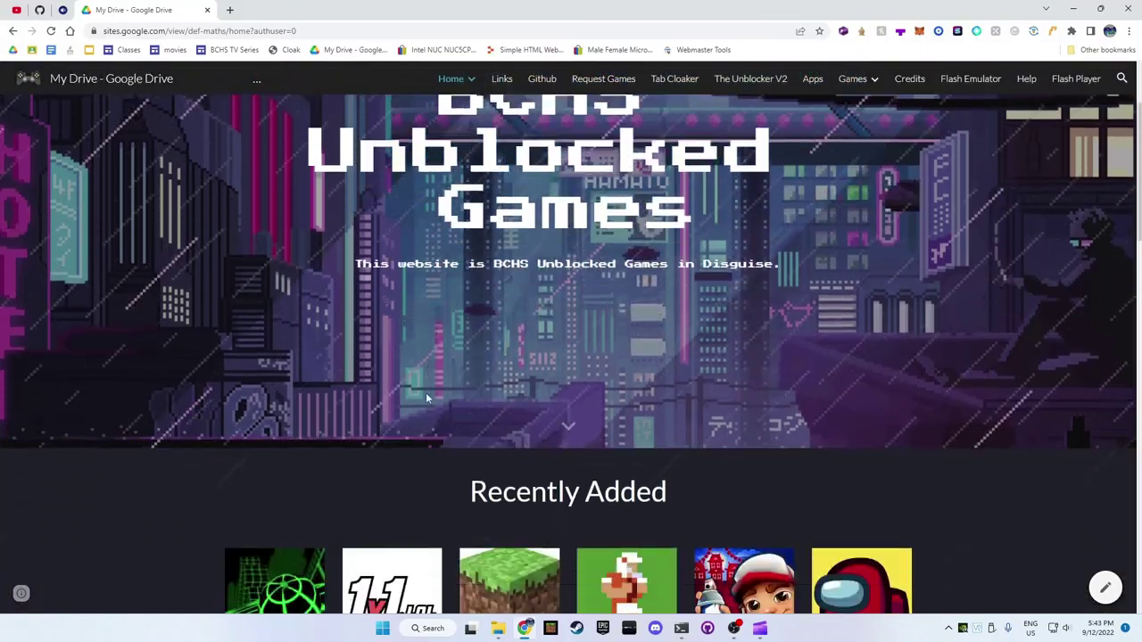
scroll(426, 397, "down", 2)
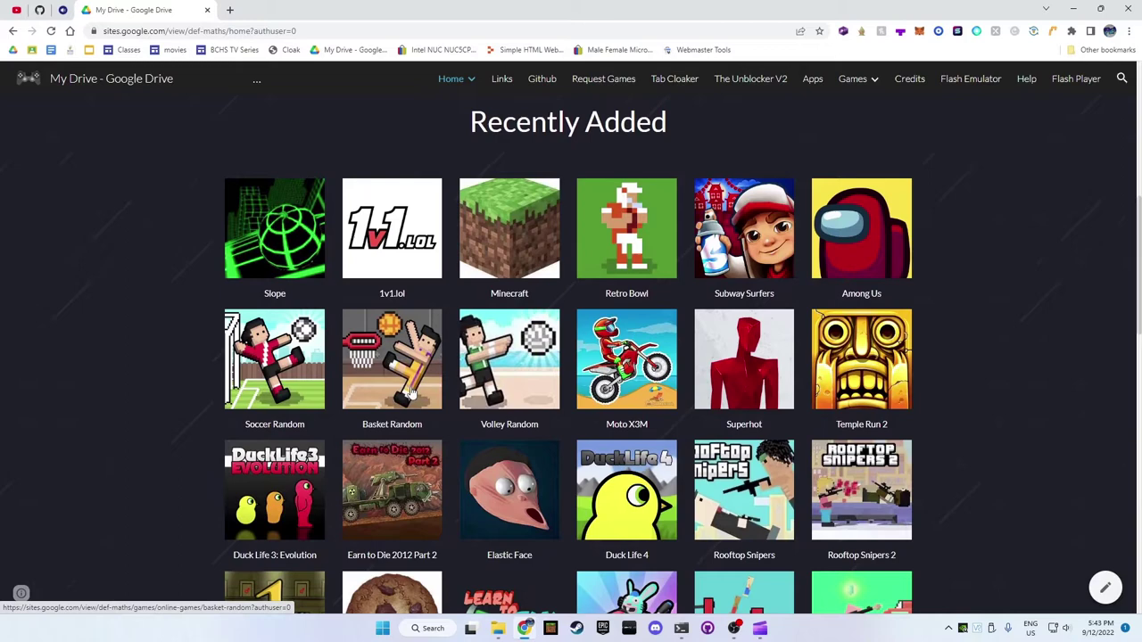
scroll(83, 304, "down", 1)
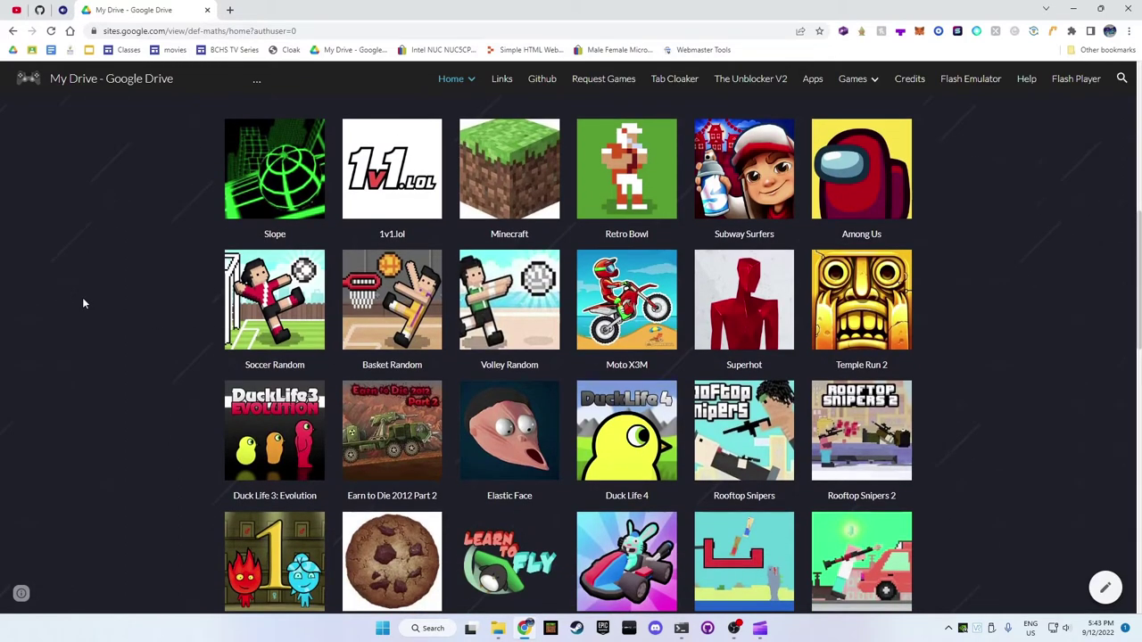
scroll(83, 304, "down", 3)
scroll(83, 303, "down", 3)
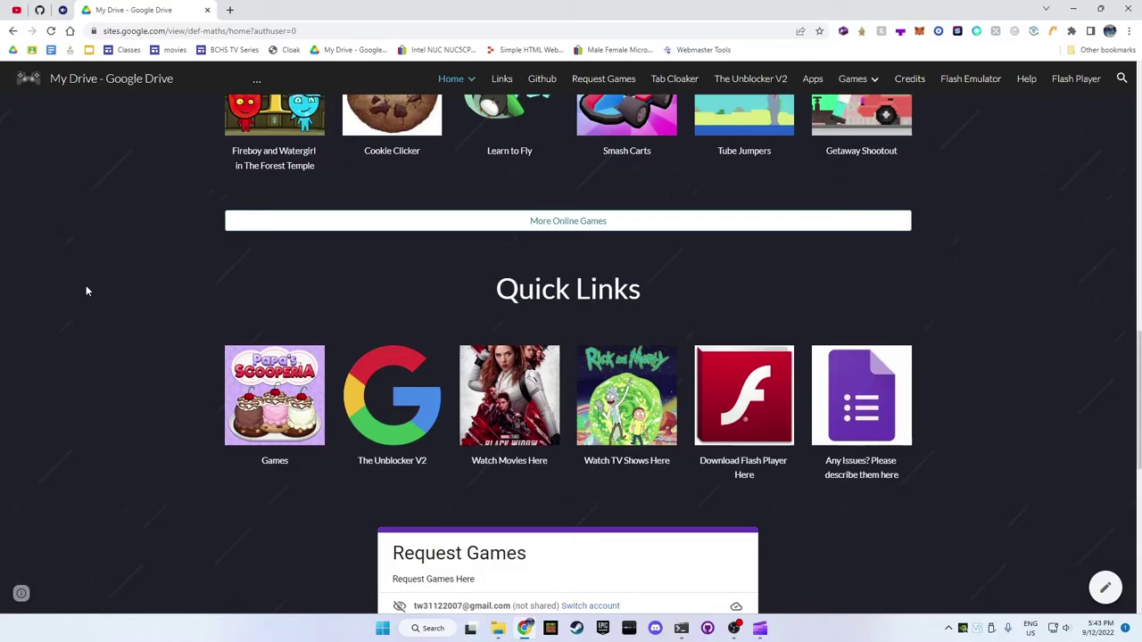
left_click(410, 415)
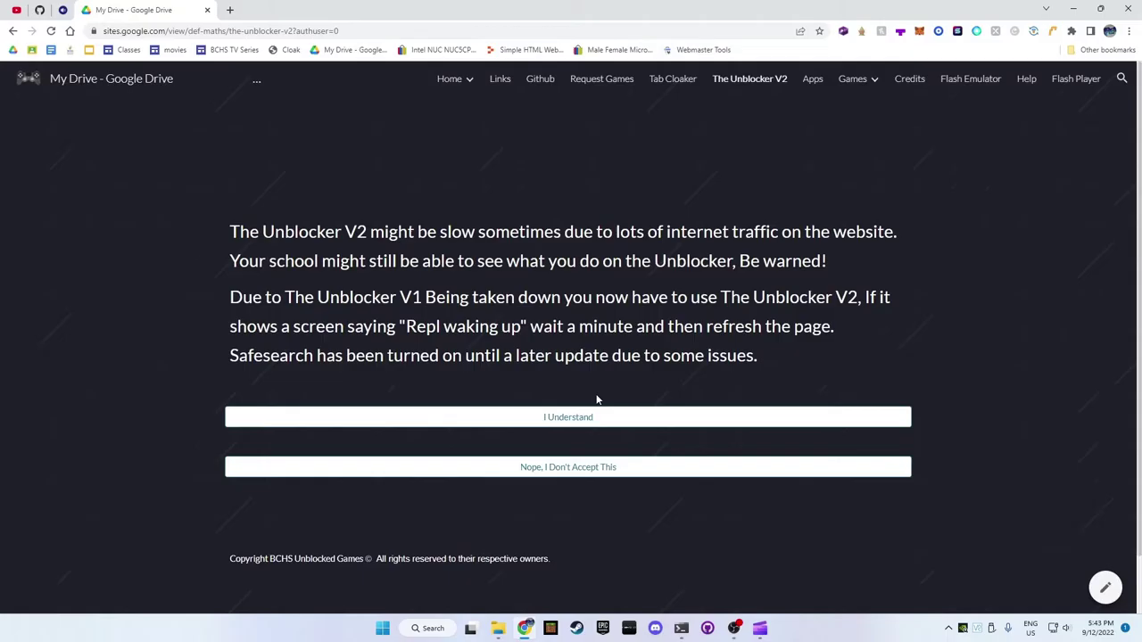
left_click(540, 419)
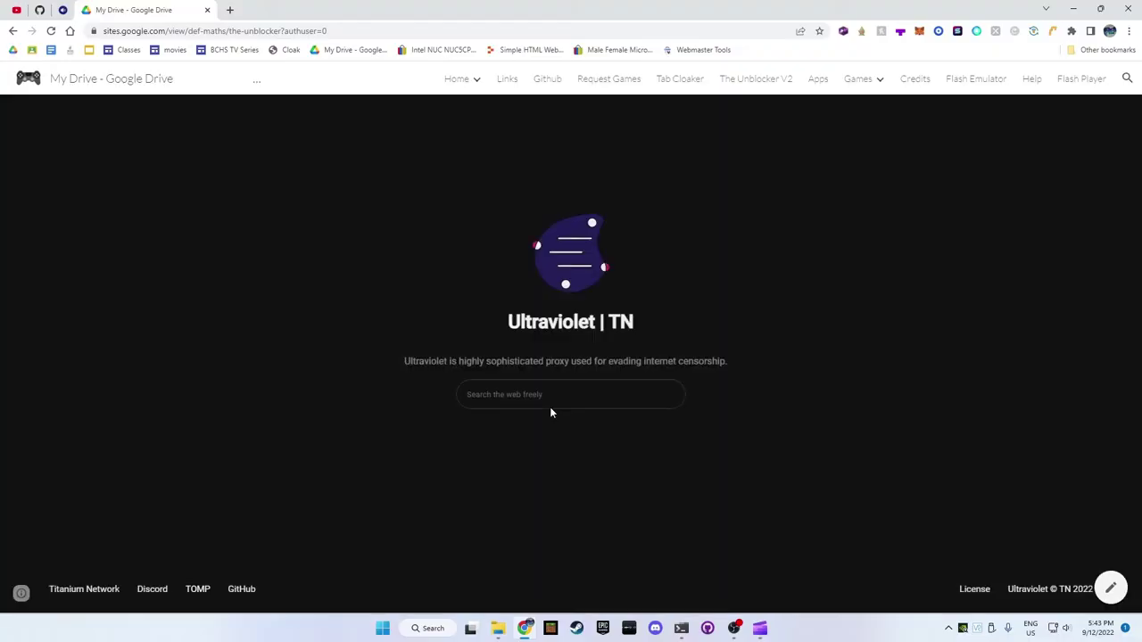
Step: Search the web for "coolmath games" through the Ultraviolet proxy and look through the results
left_click(549, 406)
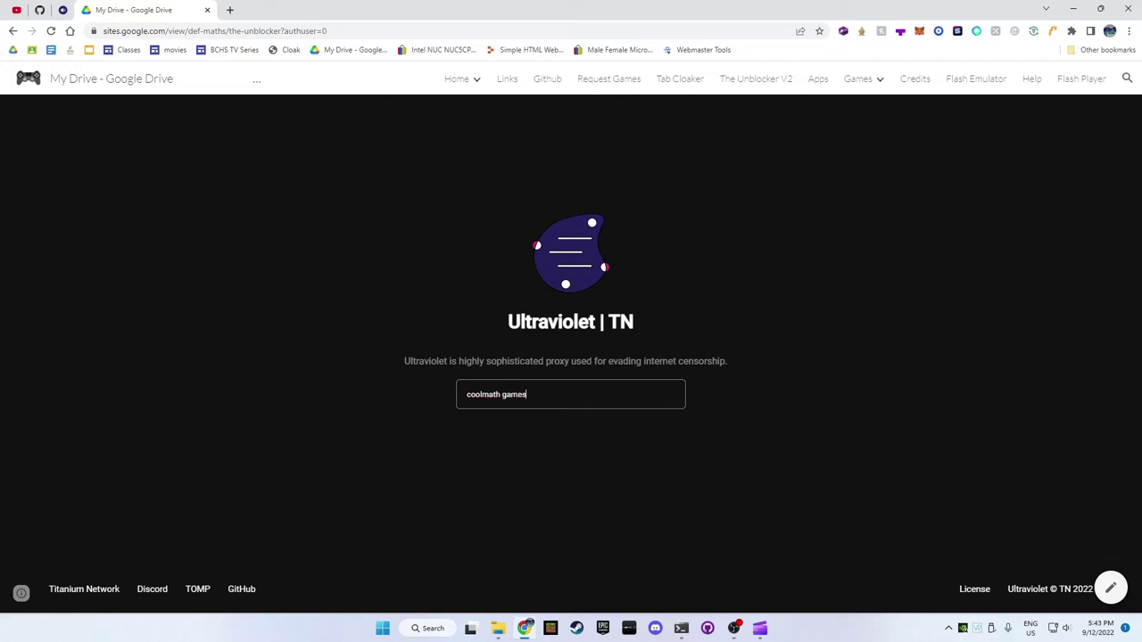
type("coolmath games")
key("Return")
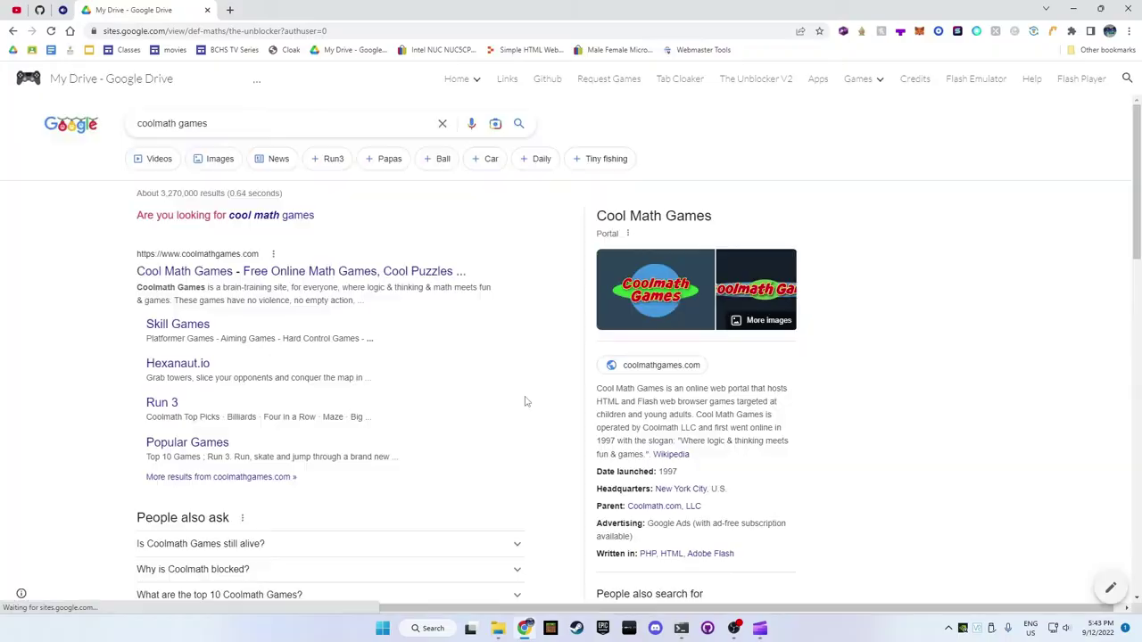
scroll(339, 285, "down", 15)
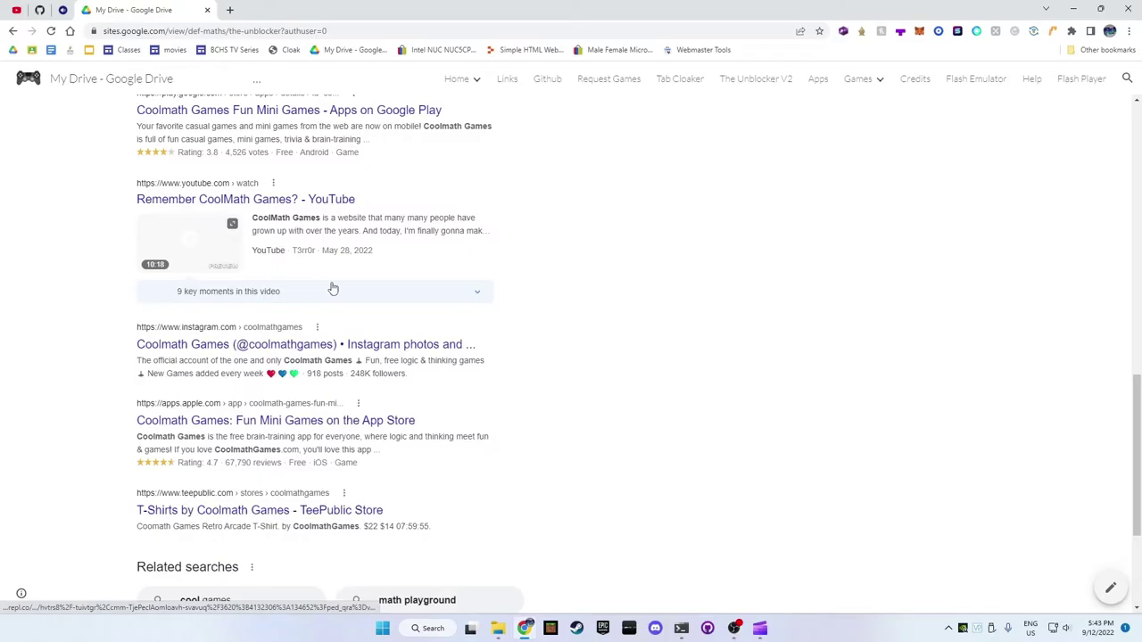
scroll(576, 419, "up", 15)
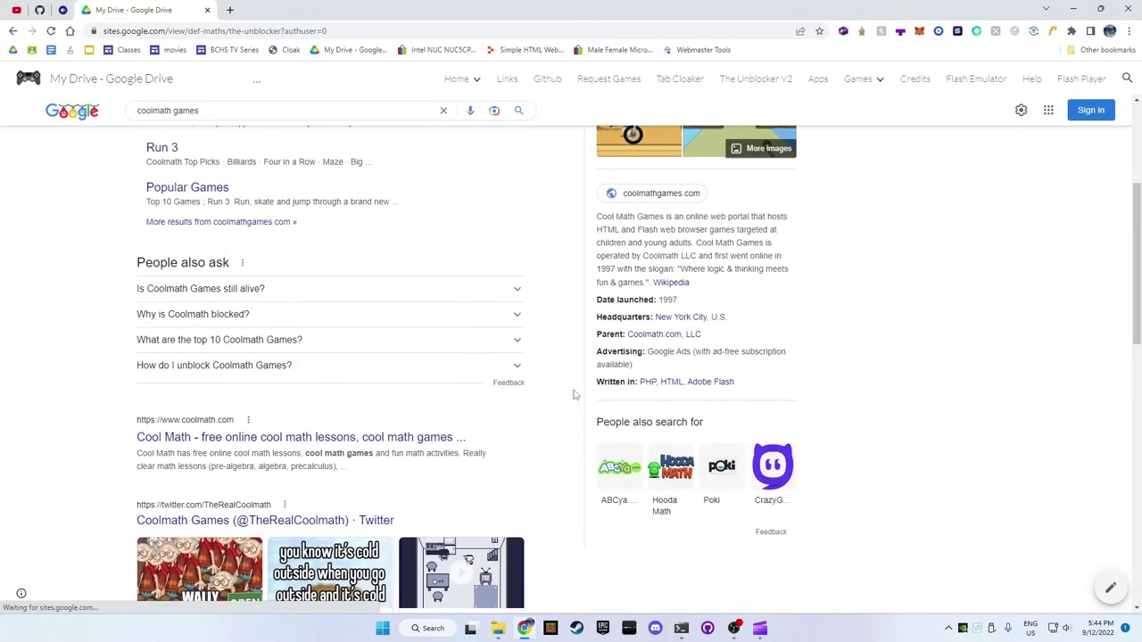
Step: Open the Flash Games page, go to its All collection and look through the full game list
mouse_move(895, 87)
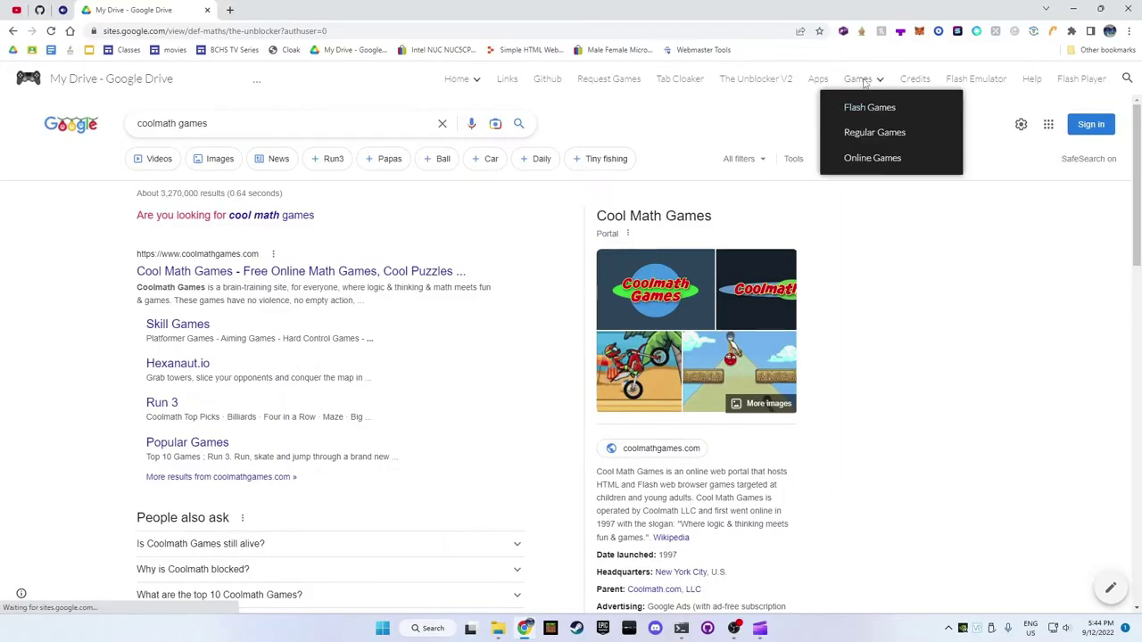
left_click(858, 109)
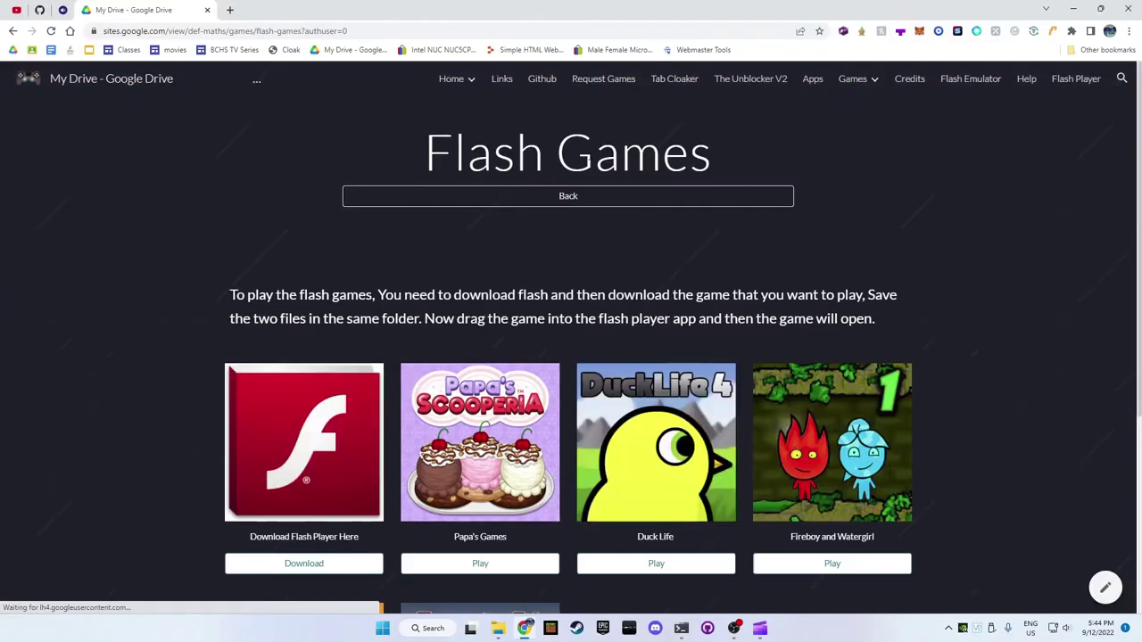
scroll(348, 230, "down", 3)
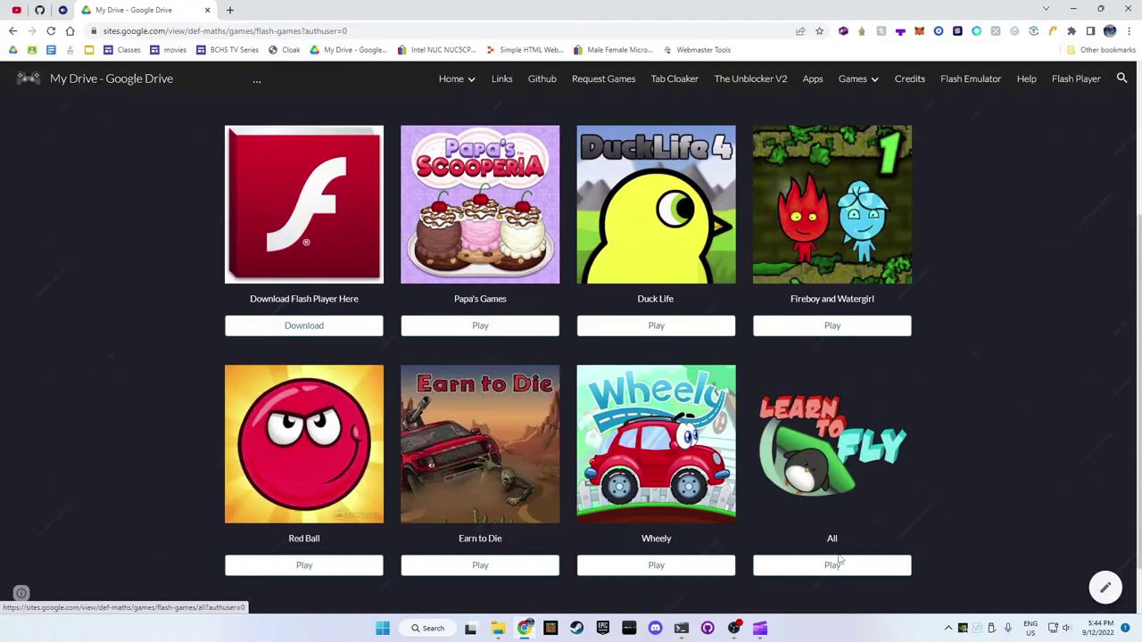
left_click(832, 565)
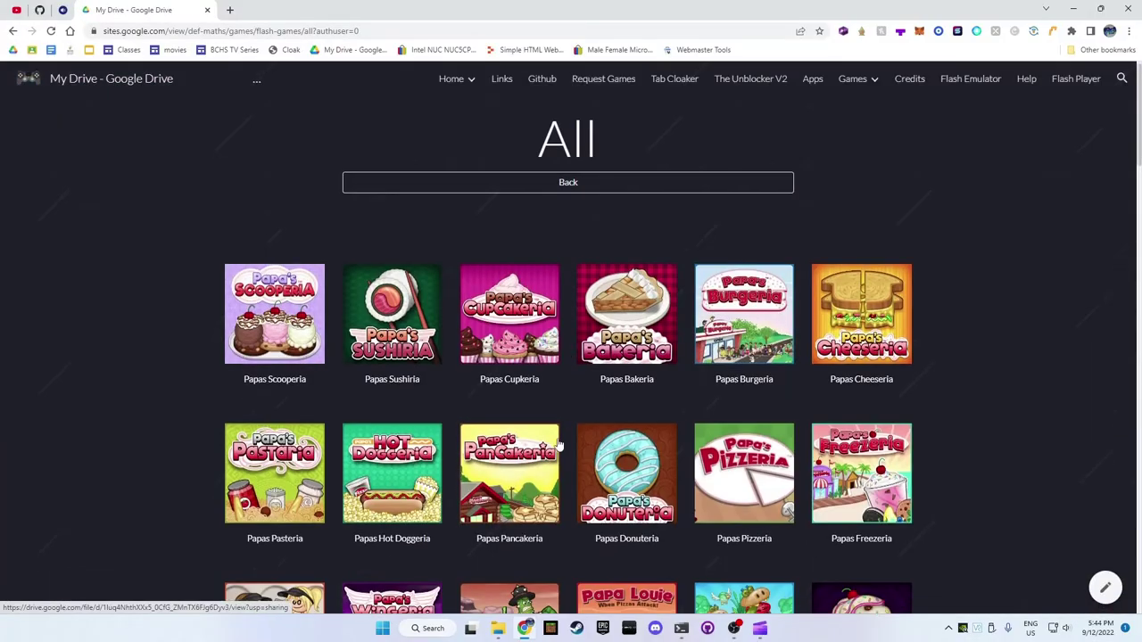
scroll(560, 443, "down", 12)
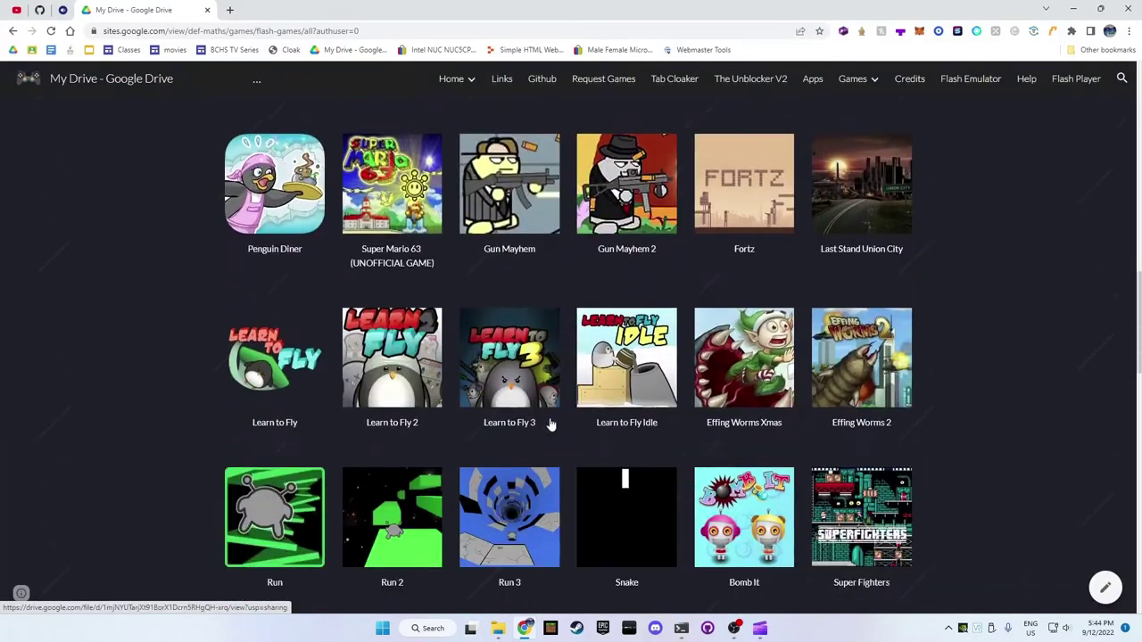
scroll(551, 425, "down", 4)
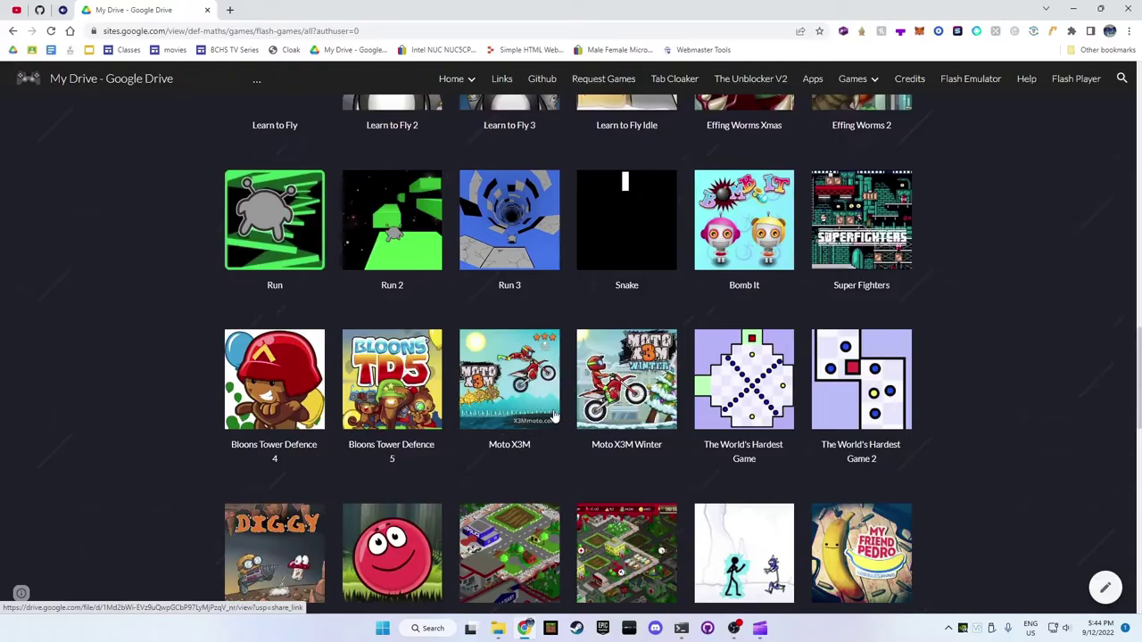
scroll(553, 415, "down", 9)
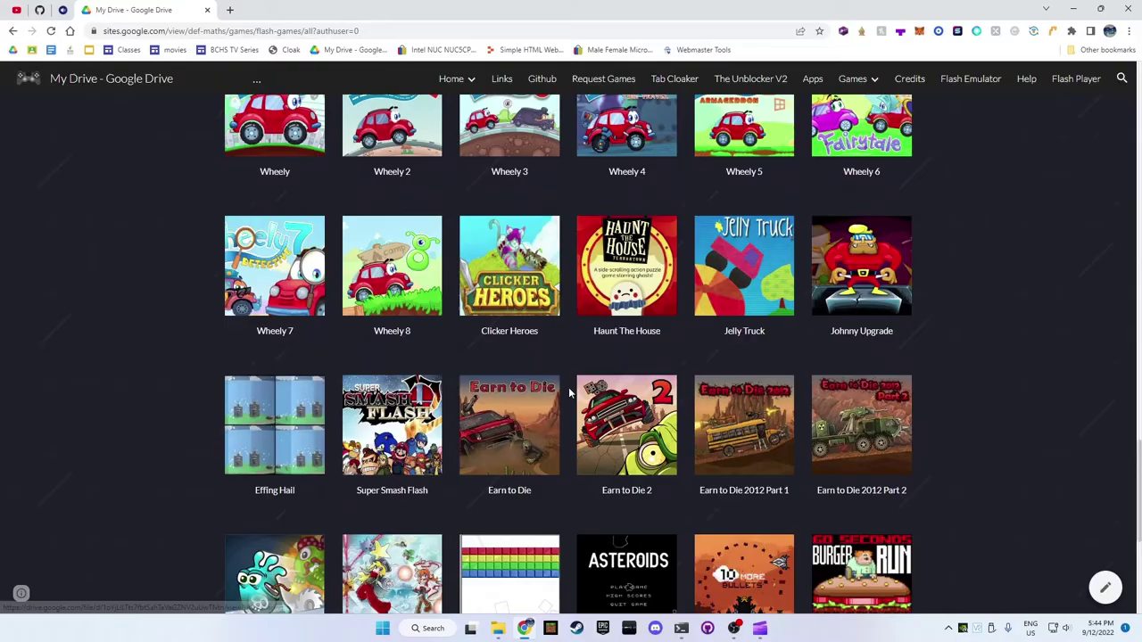
scroll(574, 391, "down", 3)
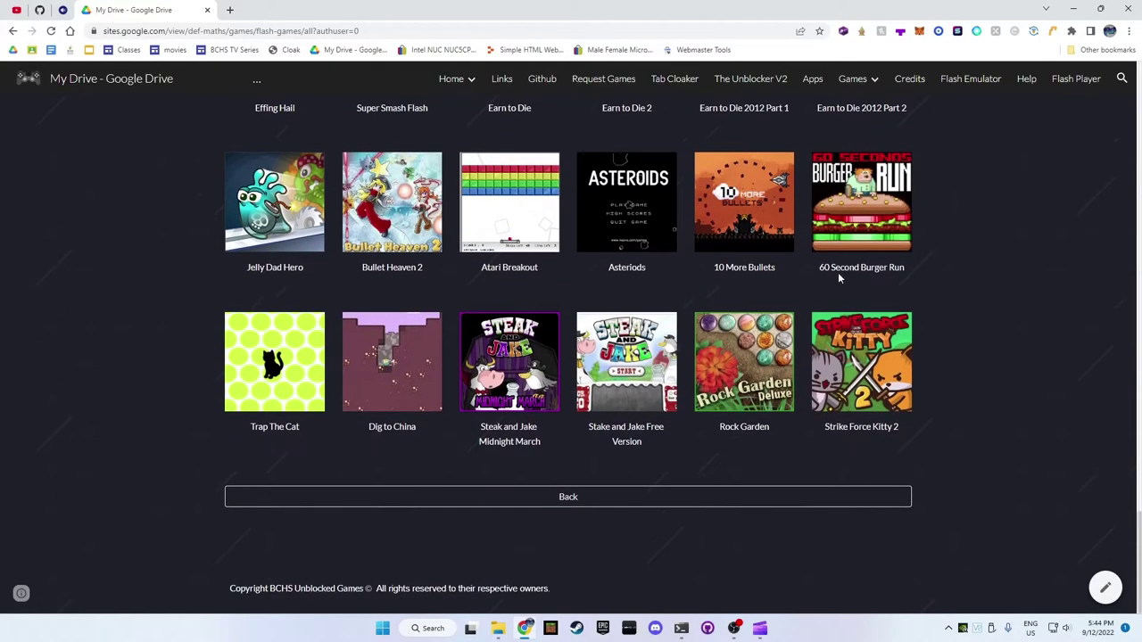
Step: Open the Online Games page and look through the whole list down to Raft Wars 2
mouse_move(861, 79)
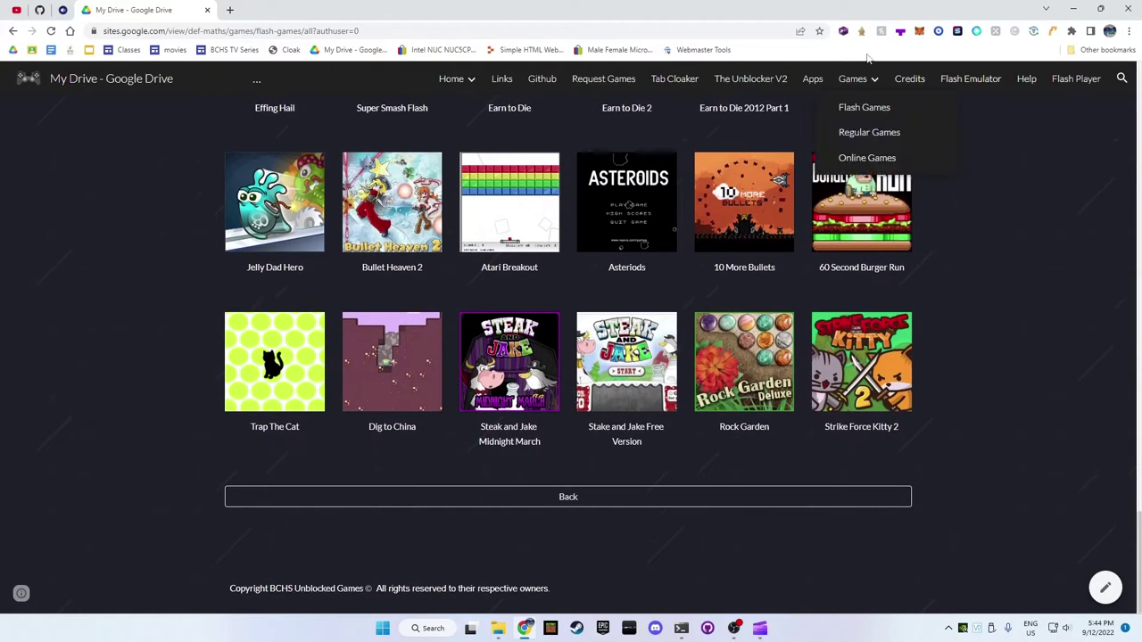
left_click(856, 158)
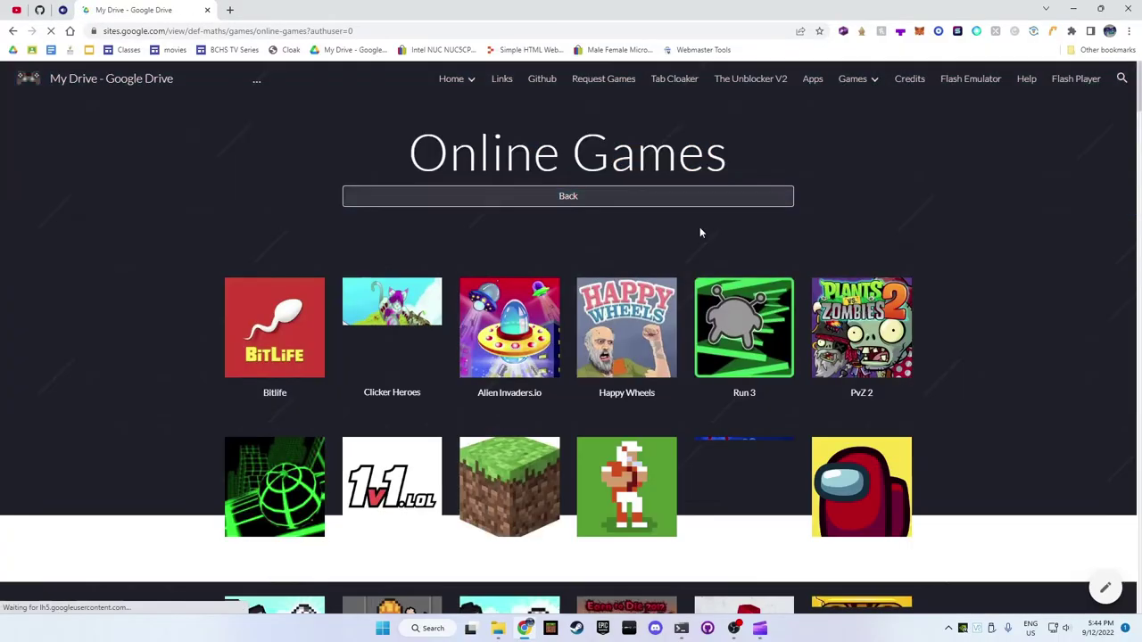
scroll(203, 260, "down", 3)
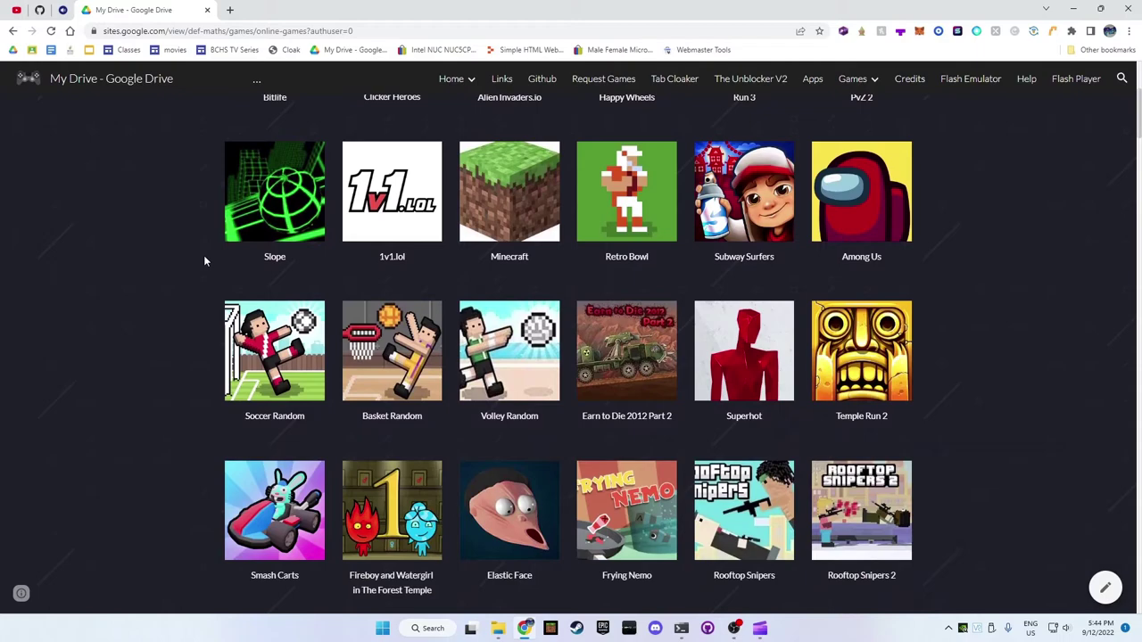
scroll(204, 261, "down", 3)
scroll(798, 303, "down", 7)
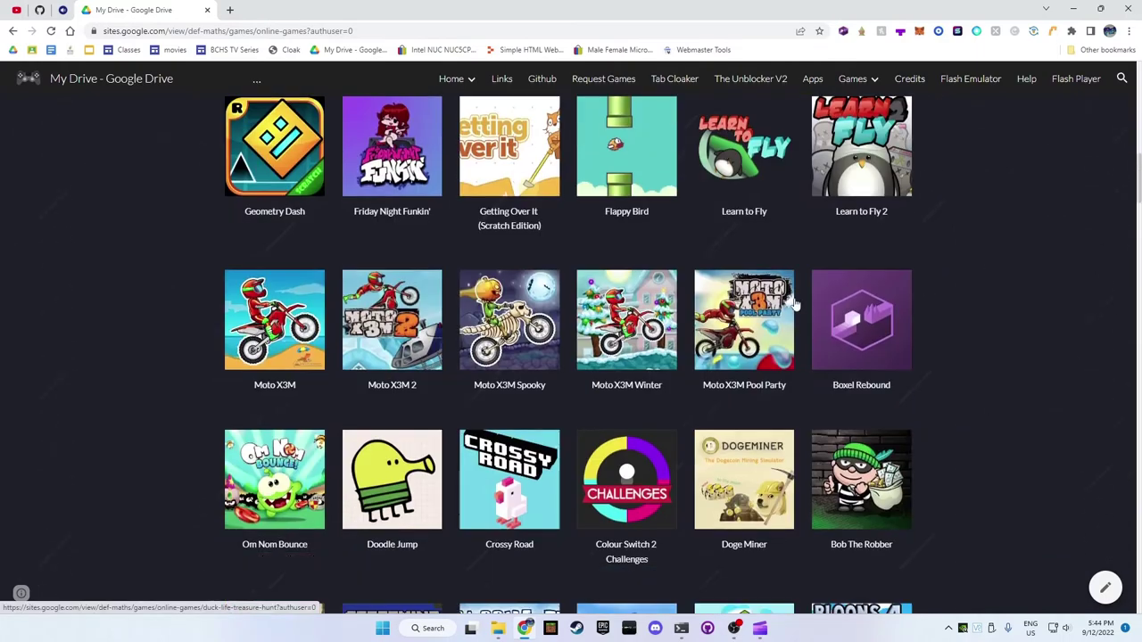
scroll(794, 303, "down", 8)
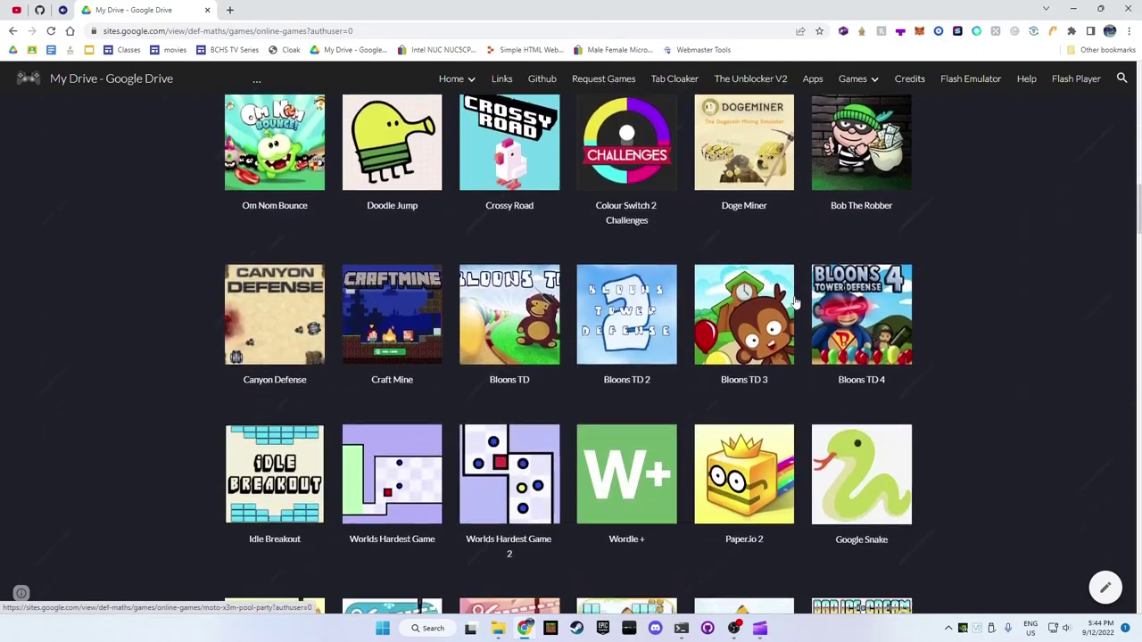
scroll(793, 303, "down", 9)
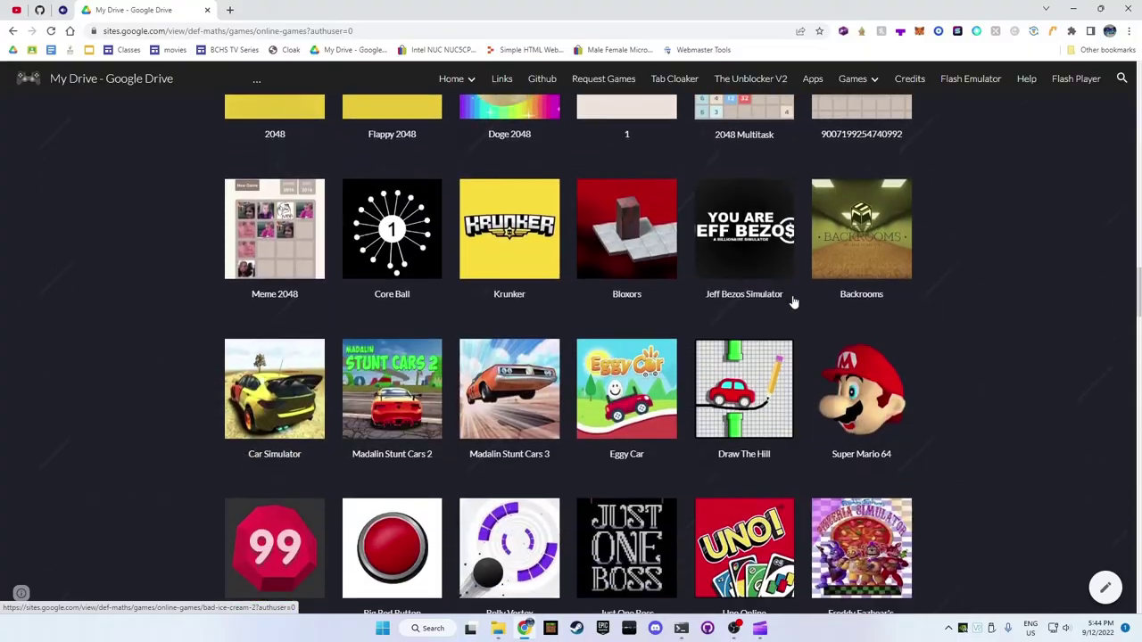
scroll(719, 254, "down", 11)
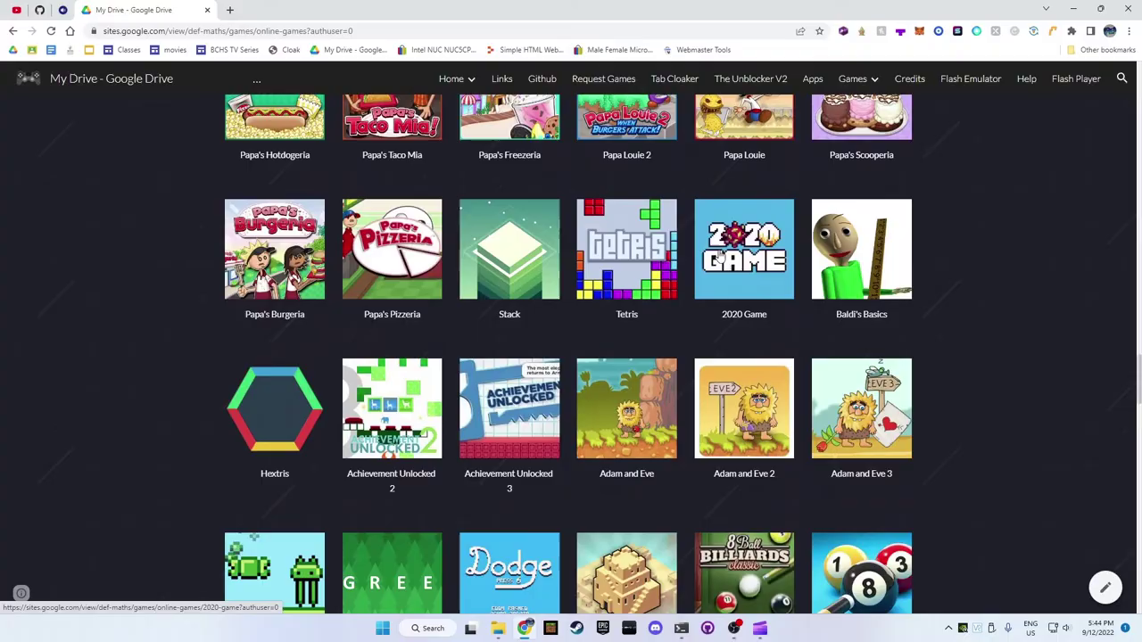
scroll(719, 254, "down", 16)
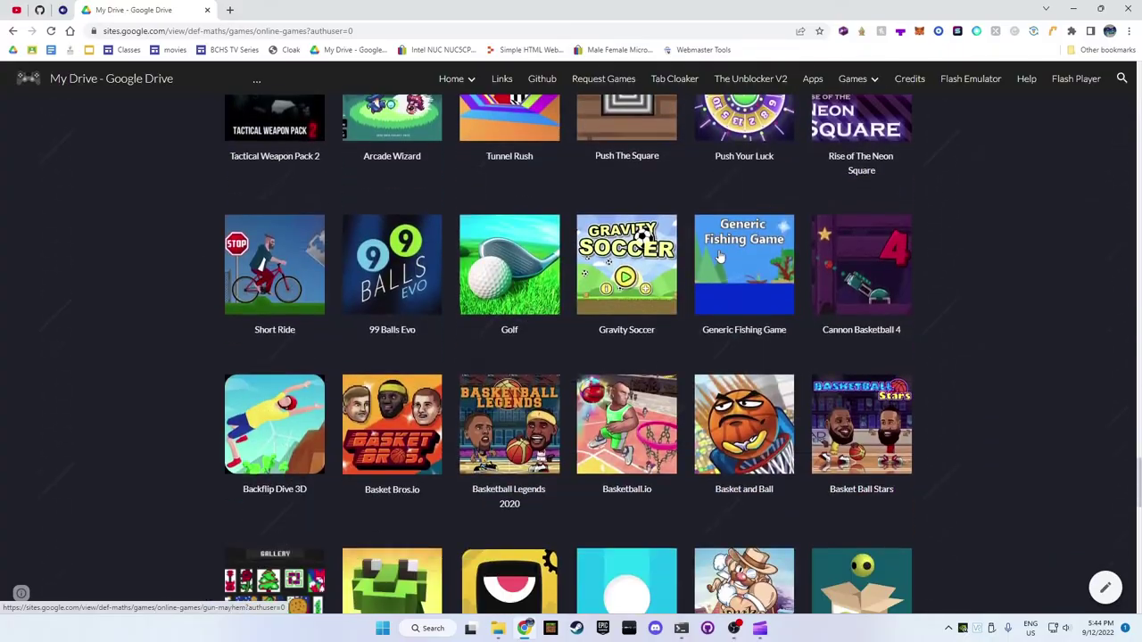
scroll(719, 249, "down", 2)
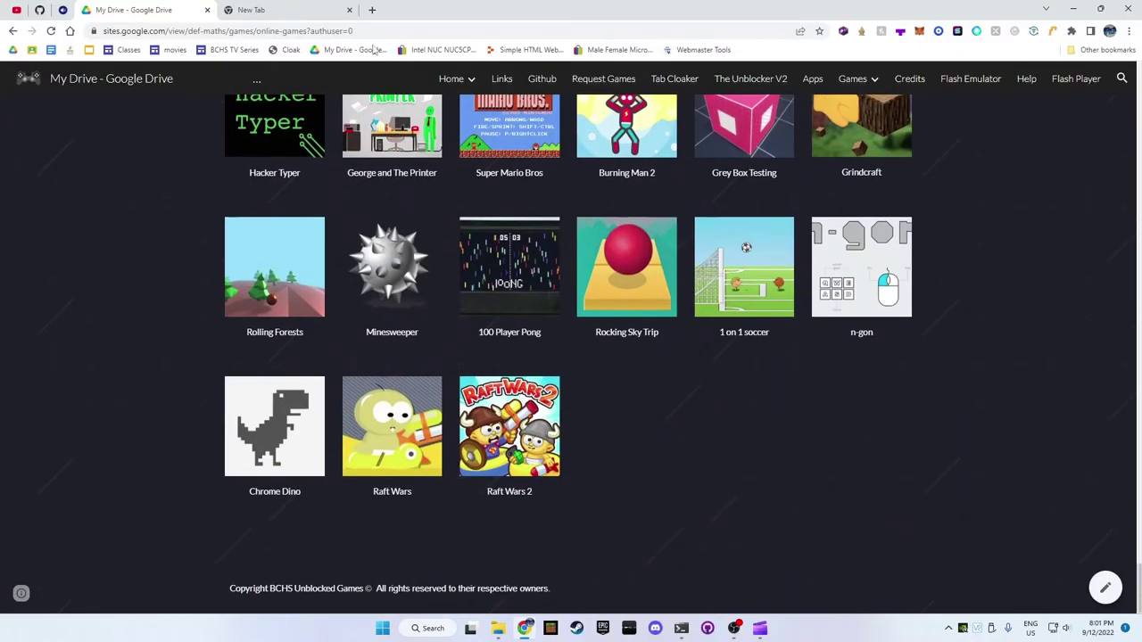
Step: Create a new blank Google site from the address sites.new in the empty browser tab
left_click(321, 9)
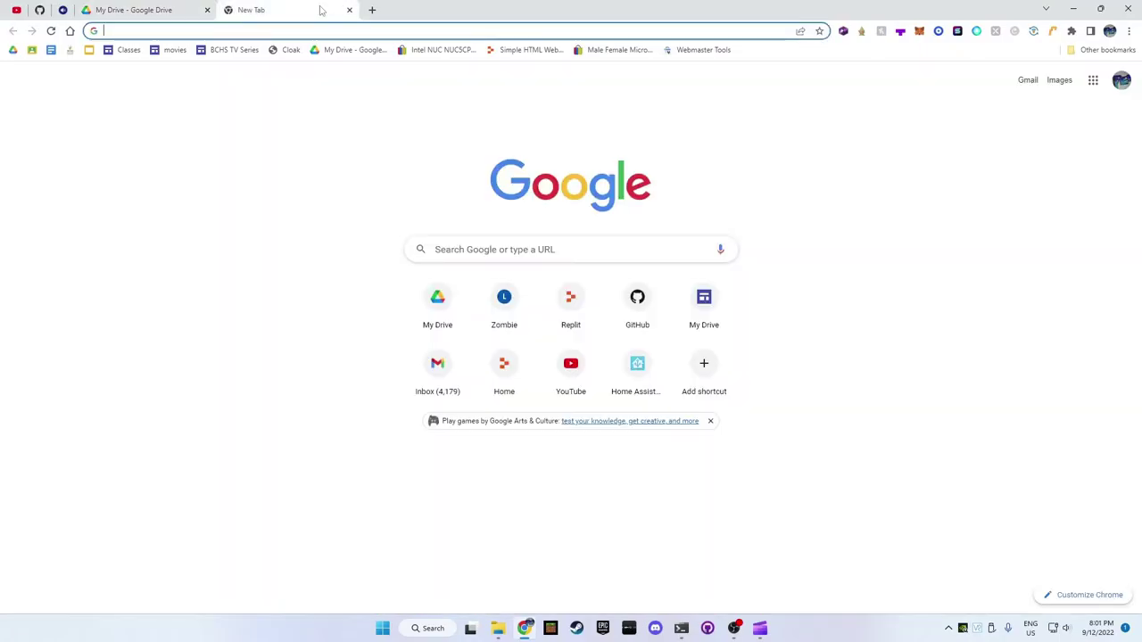
type("sites.n")
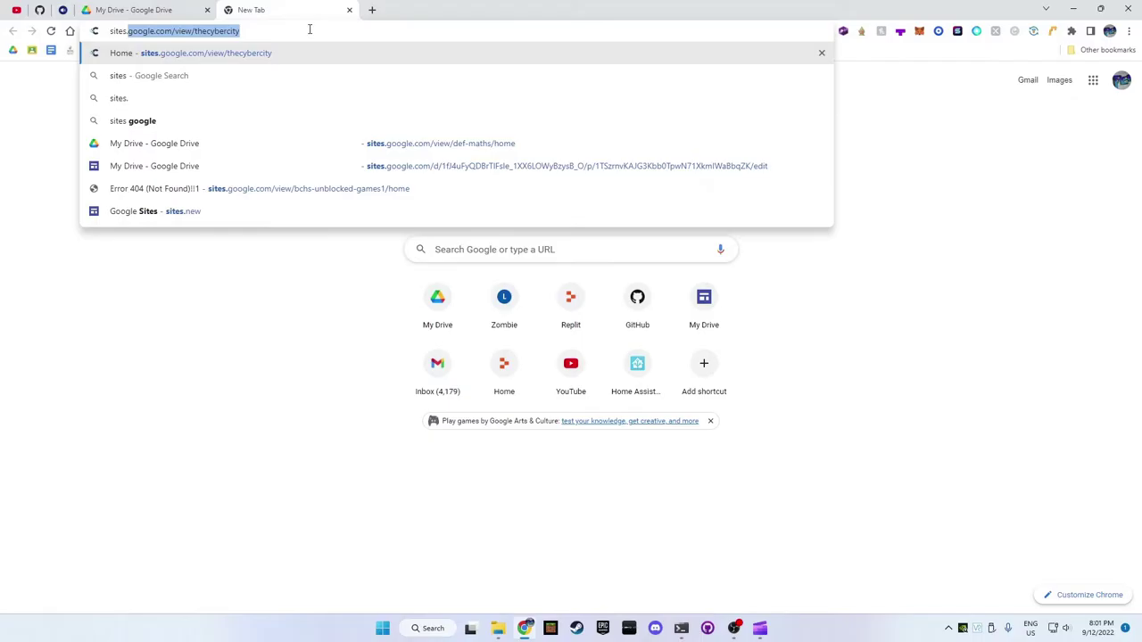
type("ew")
key("Return")
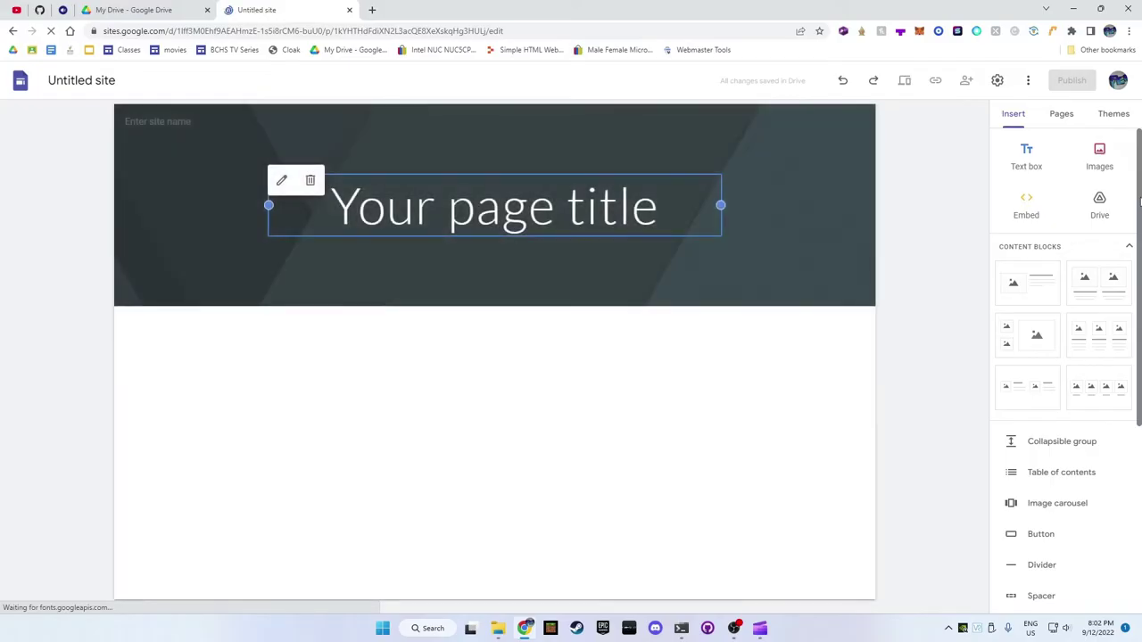
Step: Name the site document "Your Name's Unblocked Games" and set the site name in the header to "My Drive - Google Drive"
left_click(84, 82)
type("Your Name's")
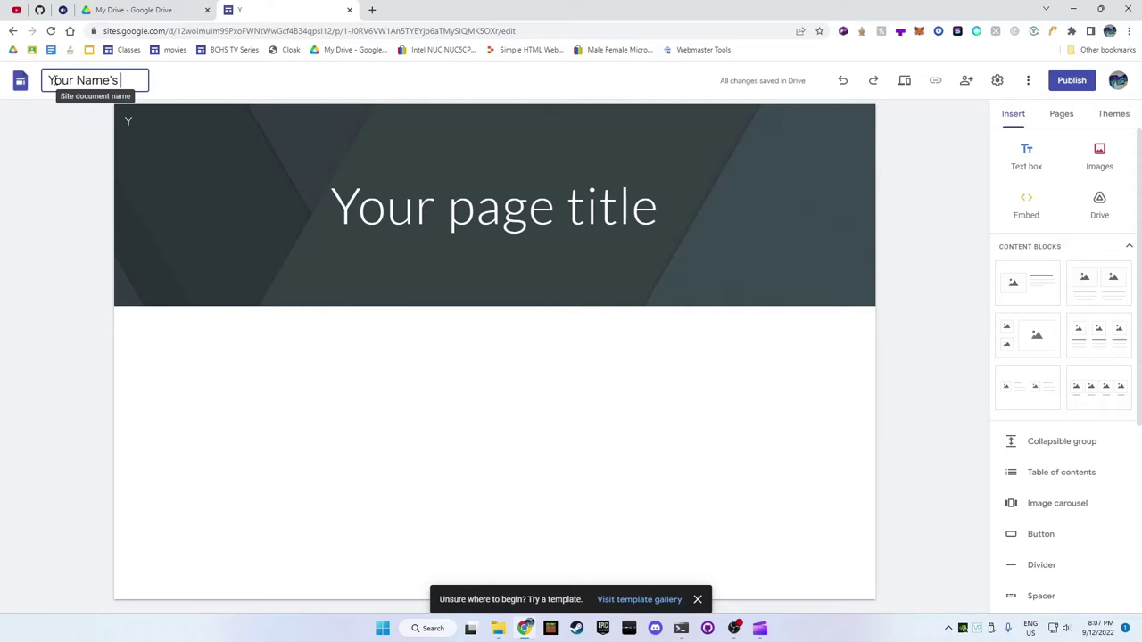
type("Unblocked Games")
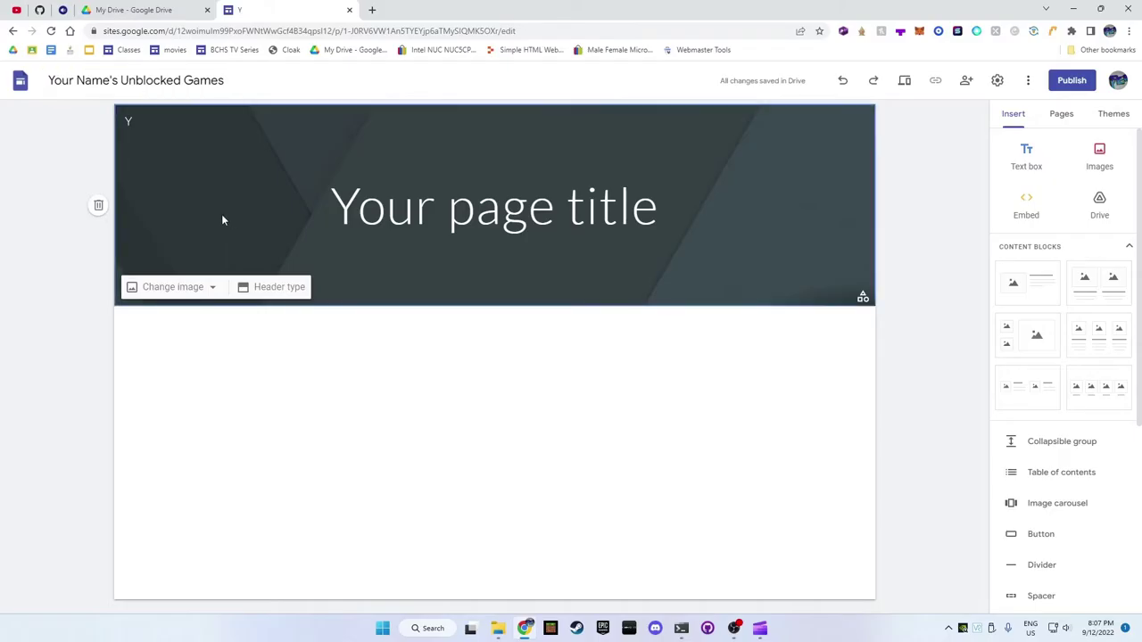
left_click(134, 122)
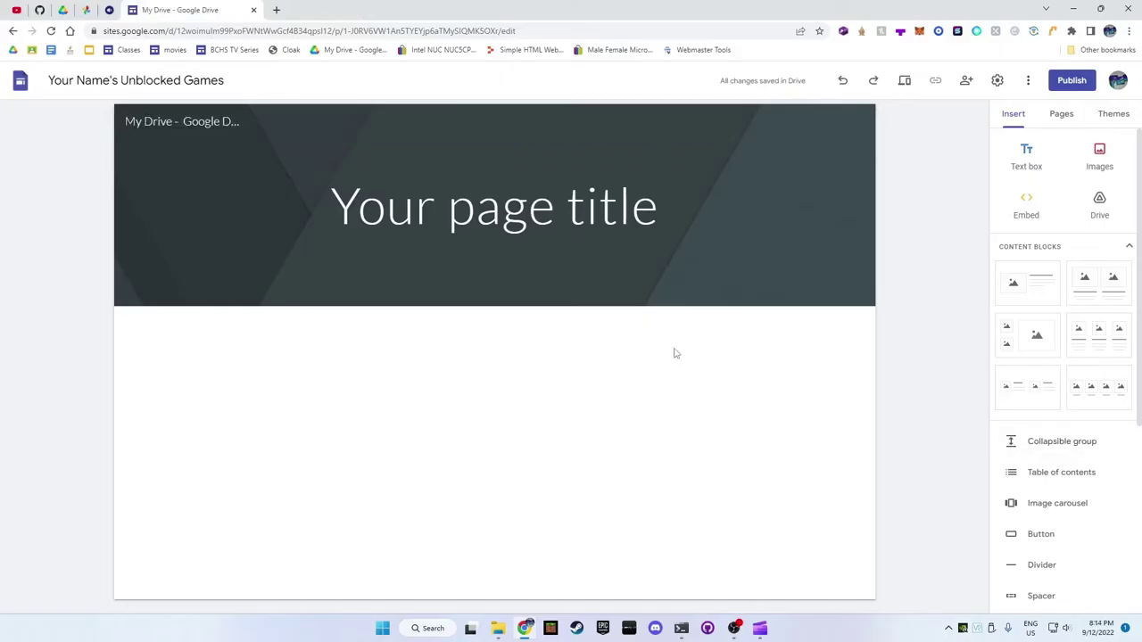
Step: Replace the placeholder page title in the header with "Unblocked Games"
left_click(658, 206)
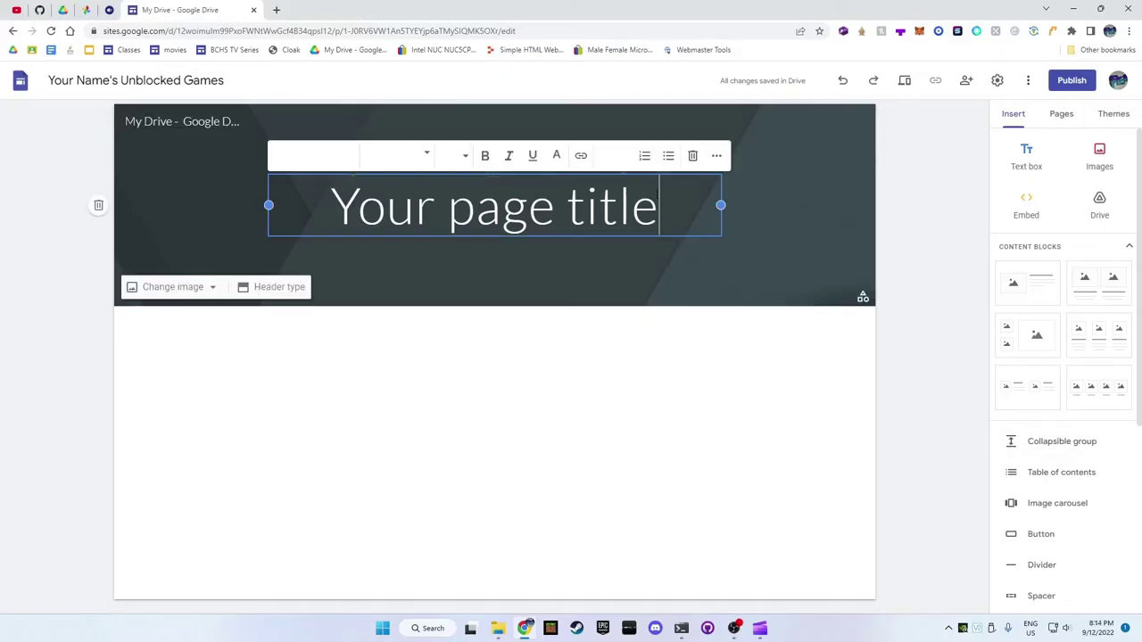
left_click_drag(706, 220, 280, 198)
type("Un")
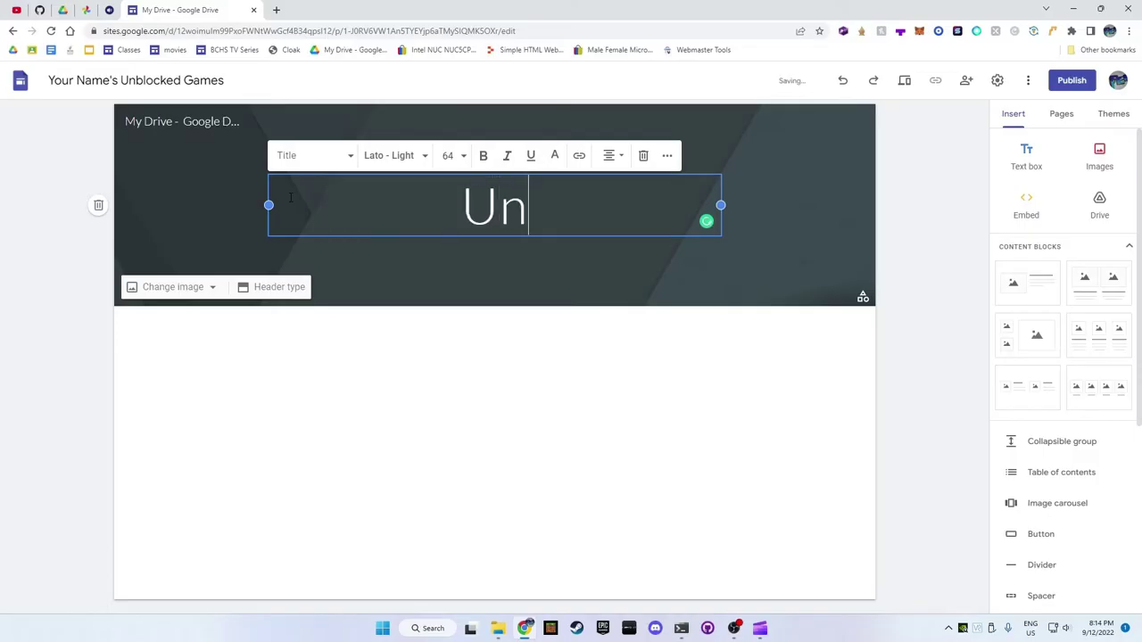
type("blocked Games")
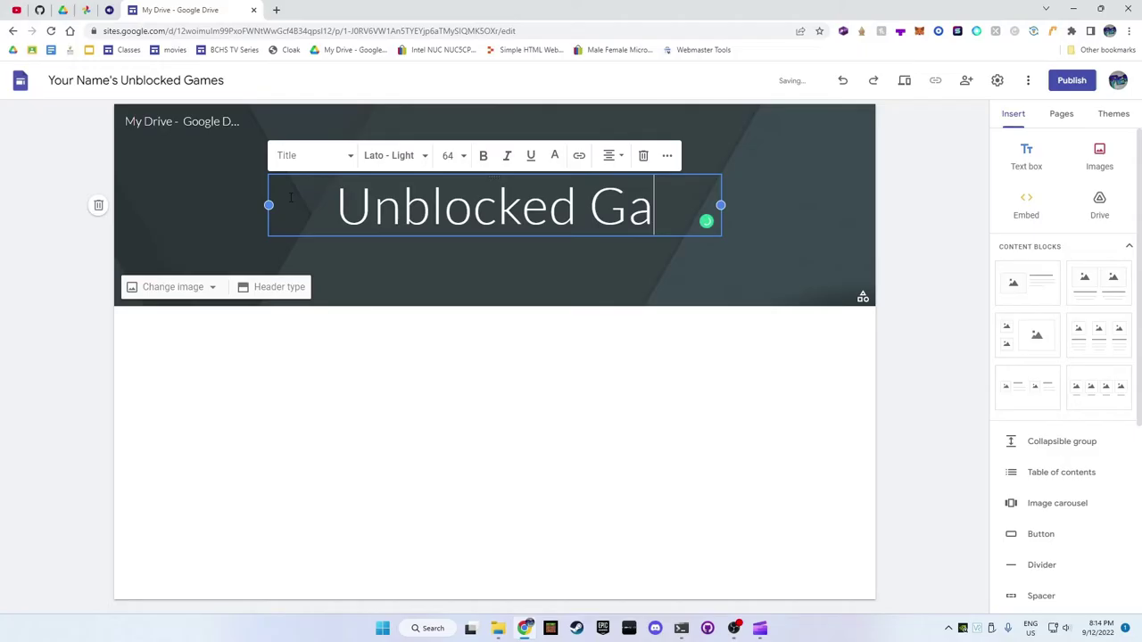
Step: Try other header types for the page header and set it to Cover
left_click(268, 286)
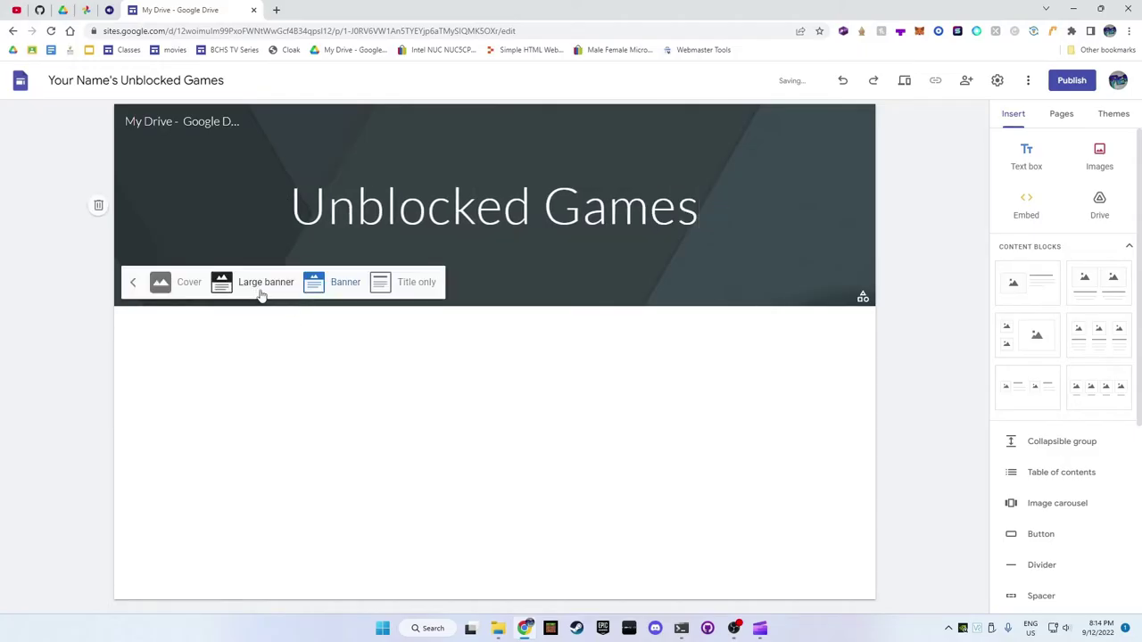
left_click(379, 286)
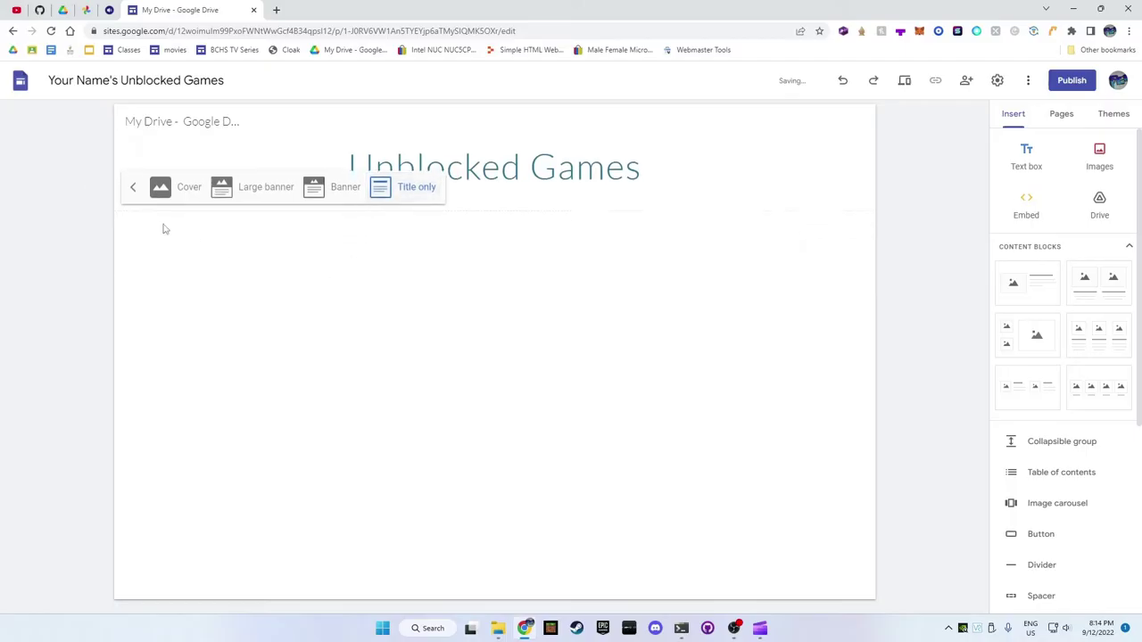
left_click(262, 187)
left_click(157, 386)
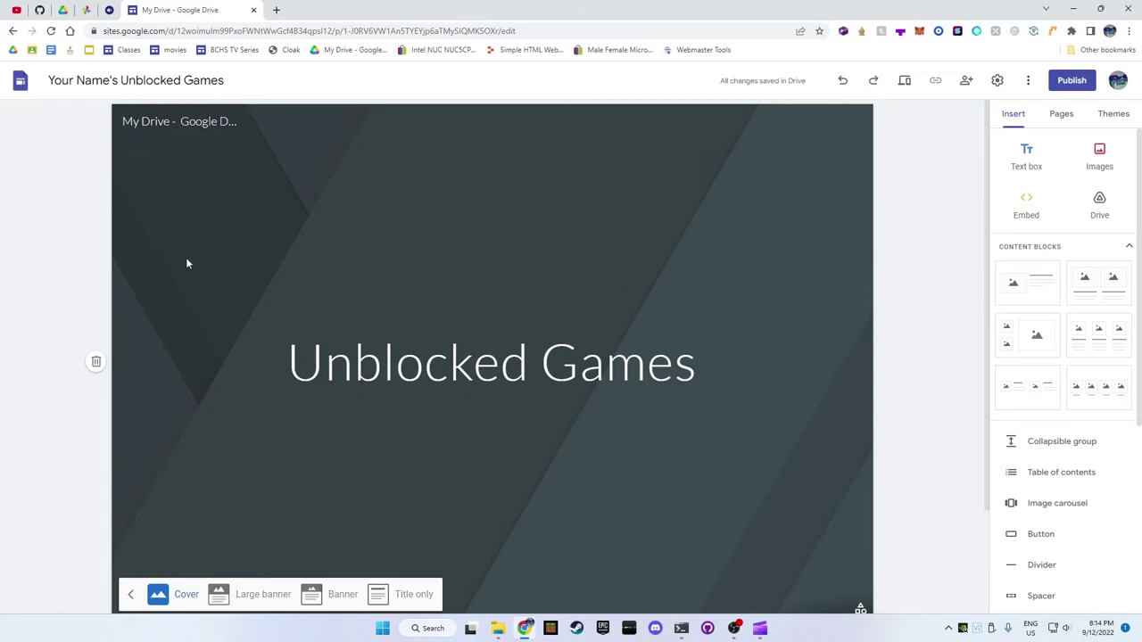
Step: Download the pixel-art neon city GIF that is open in another browser tab
left_click(85, 10)
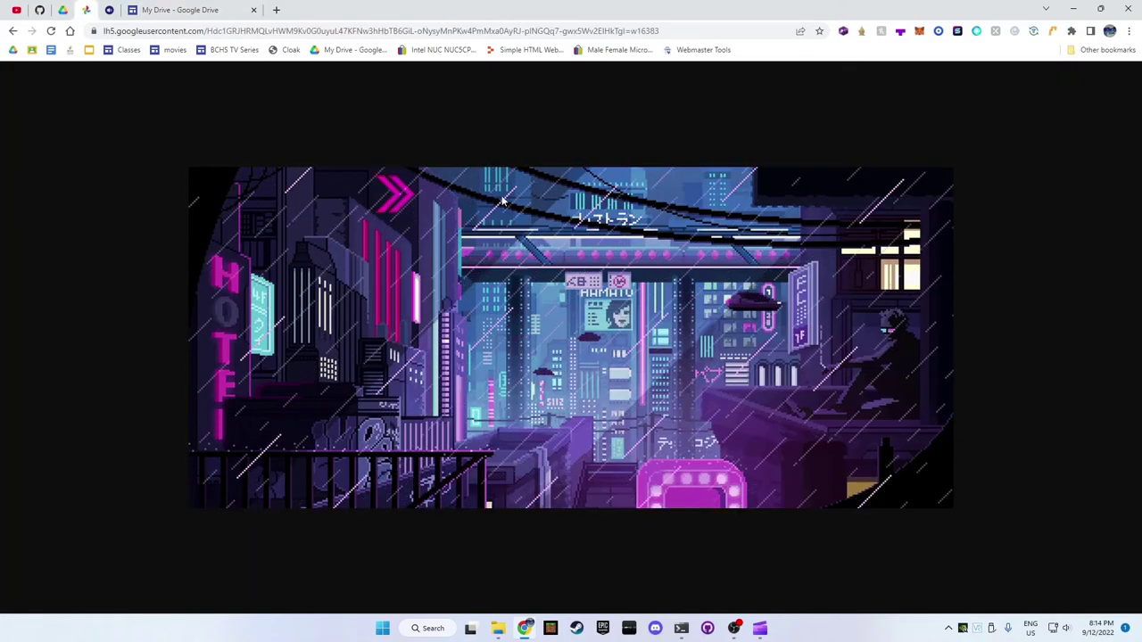
right_click(596, 365)
left_click(637, 386)
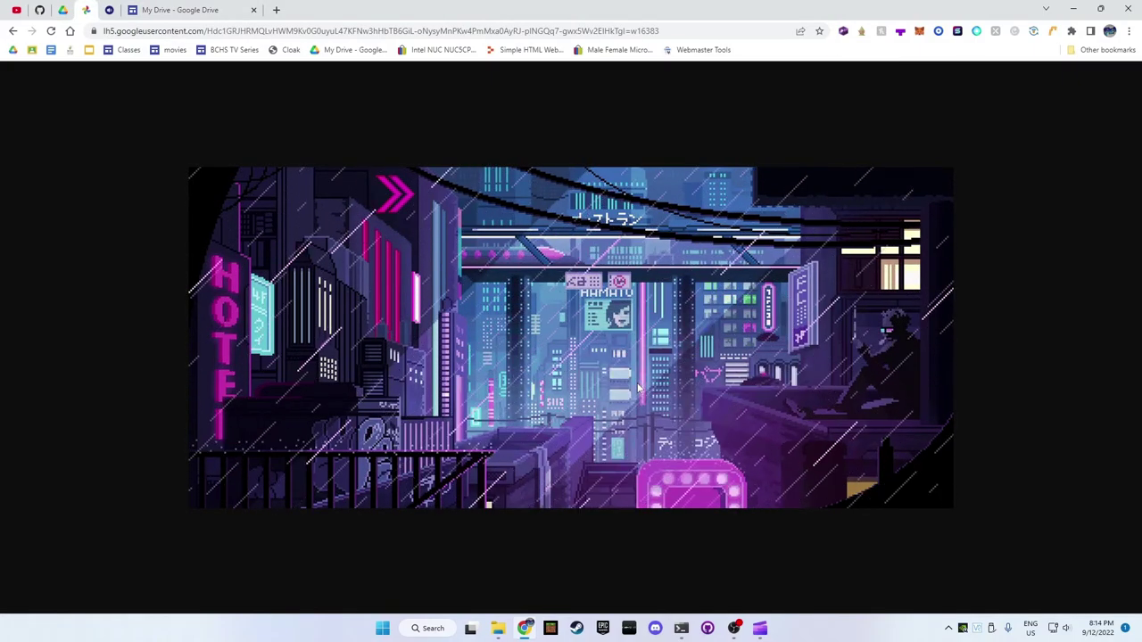
left_click(470, 305)
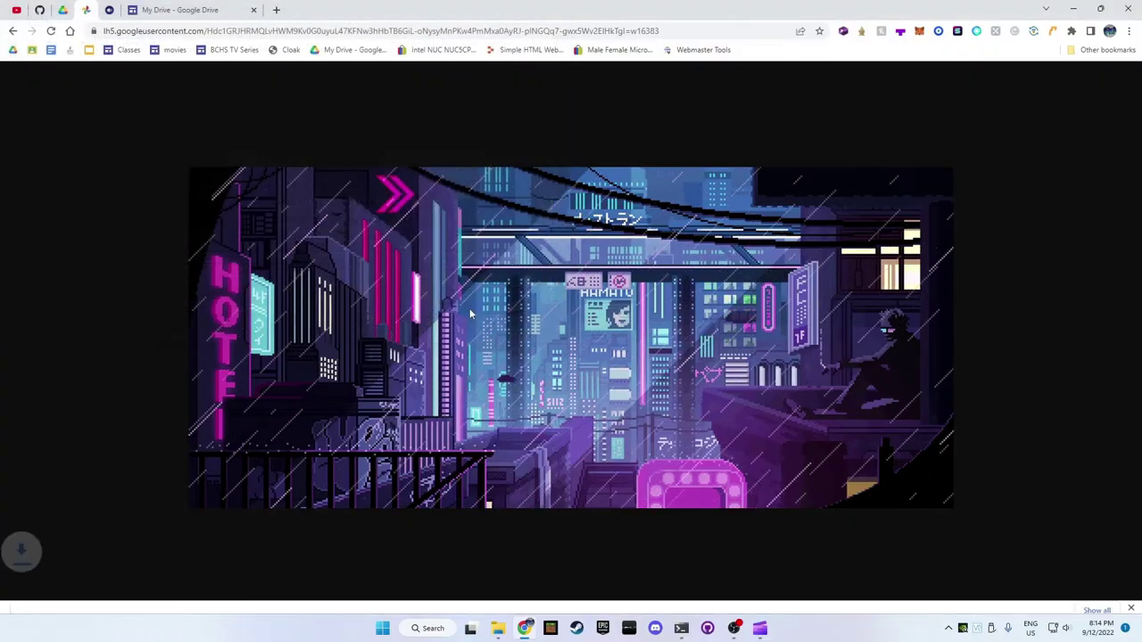
Step: Back in the site editor, upload the GIF "Untitled (1)" from Downloads as the header's background image
left_click(178, 8)
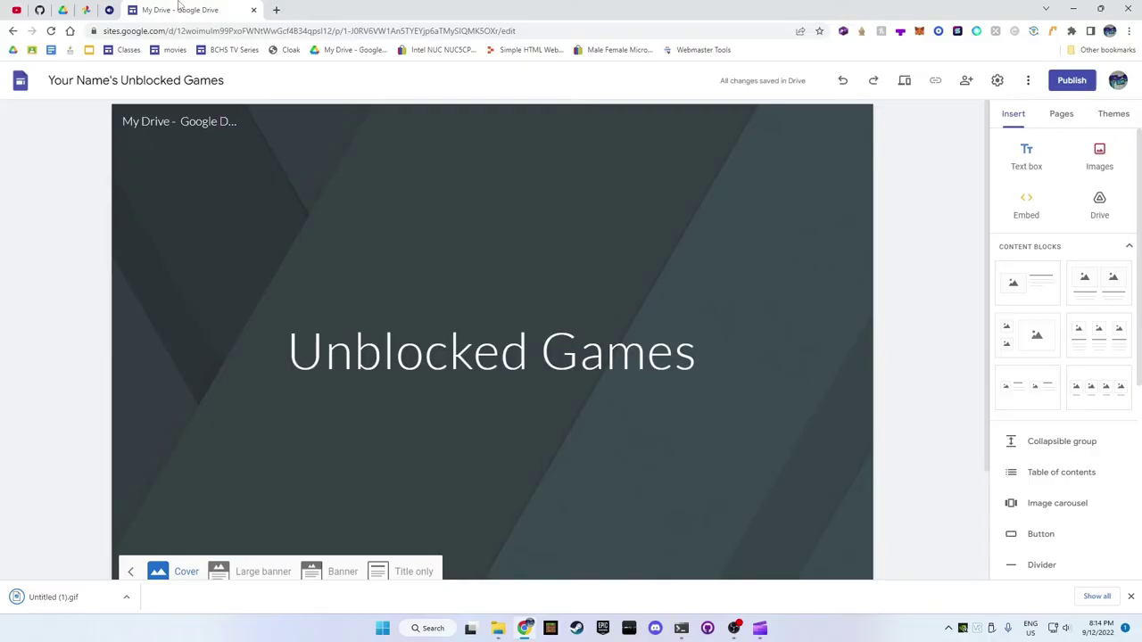
scroll(143, 460, "down", 2)
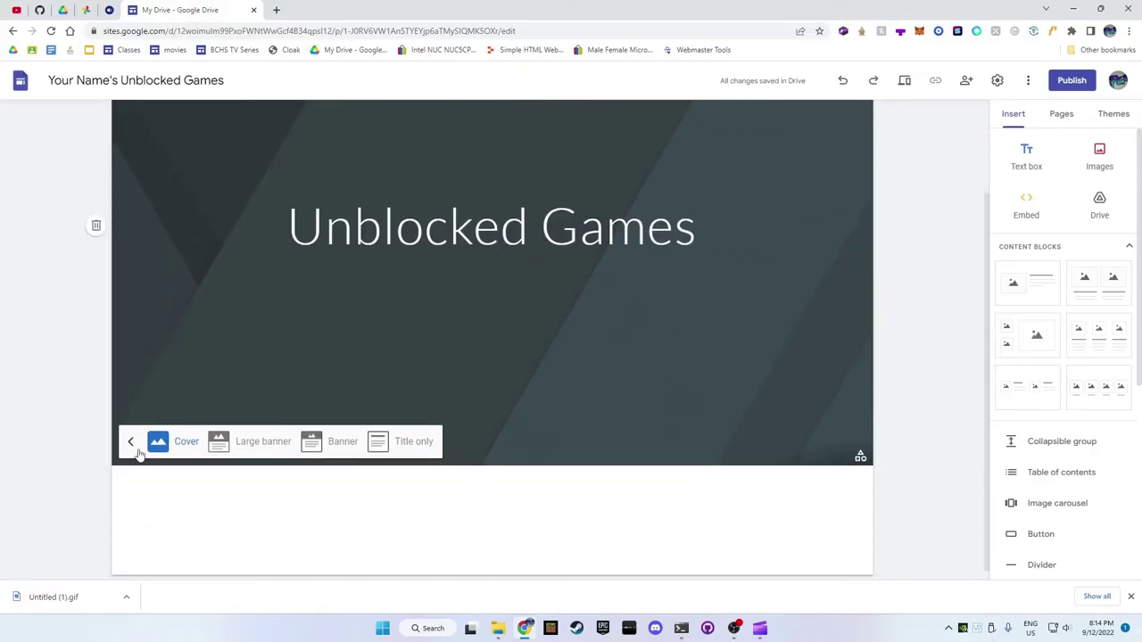
left_click(132, 443)
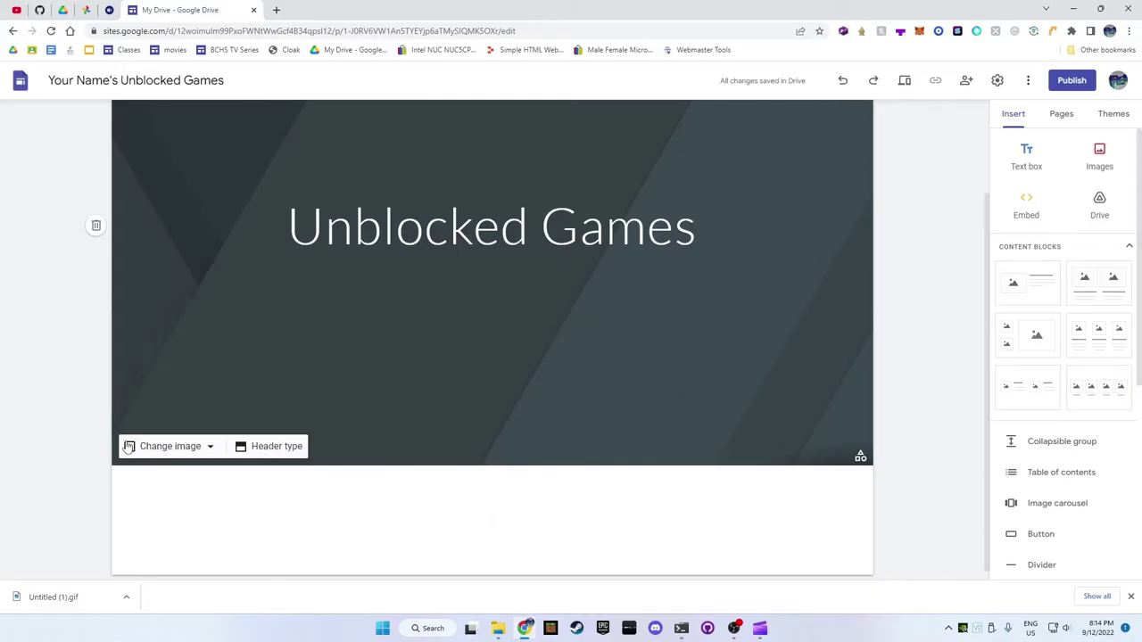
left_click(128, 446)
left_click(182, 482)
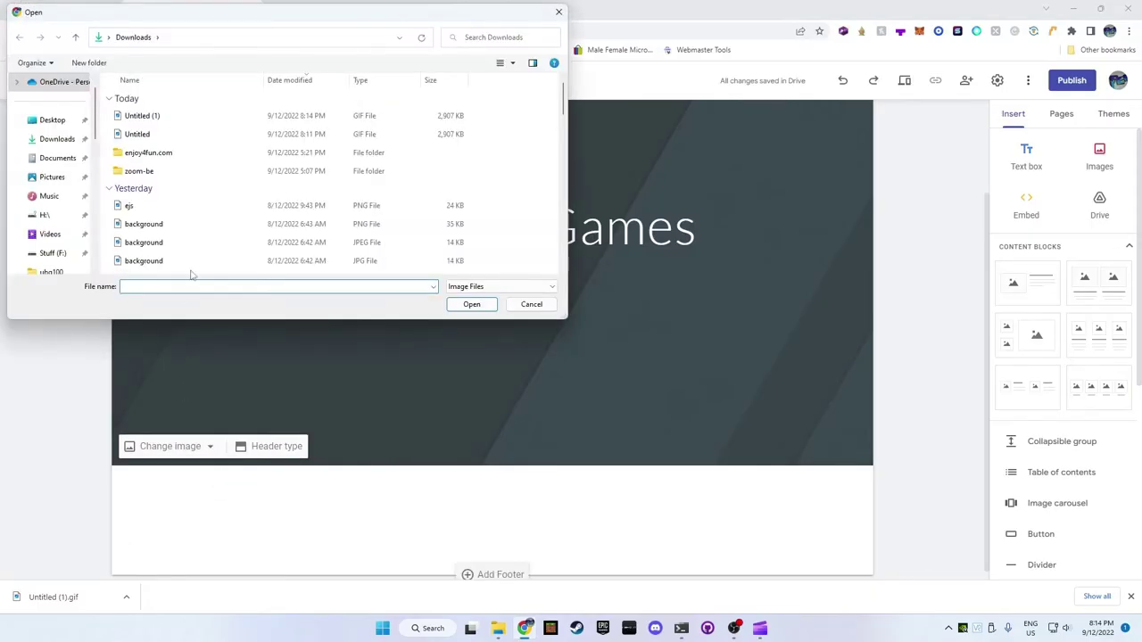
left_click(150, 116)
left_click(471, 305)
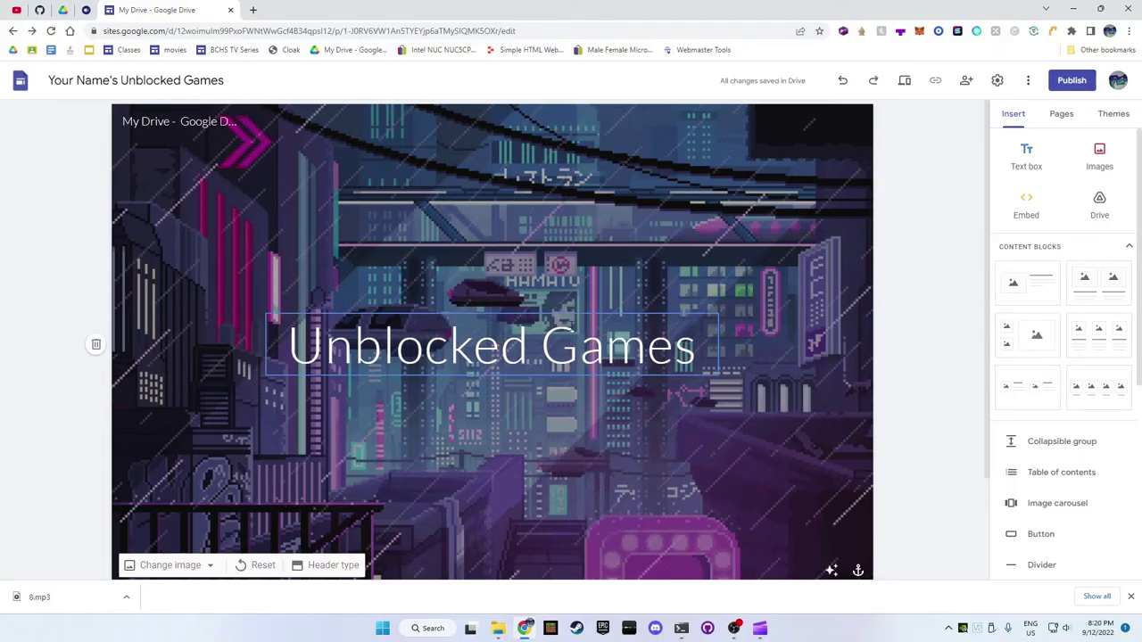
Step: Search the additional fonts for "press" and add Press Start 2P to the site's fonts
left_click(529, 346)
left_click(400, 295)
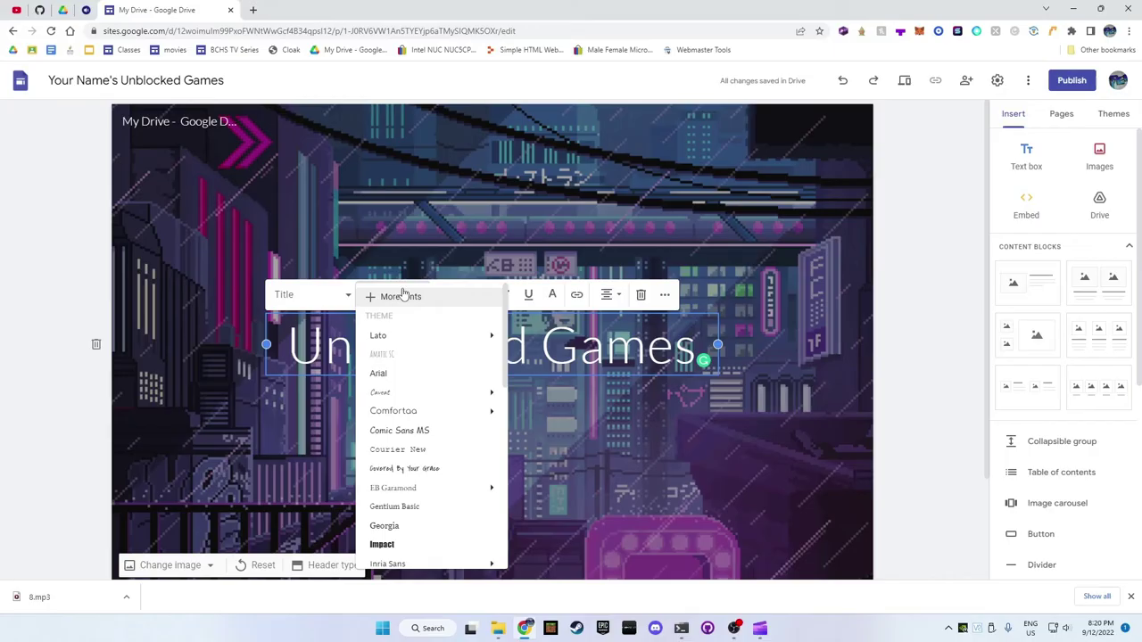
left_click(401, 295)
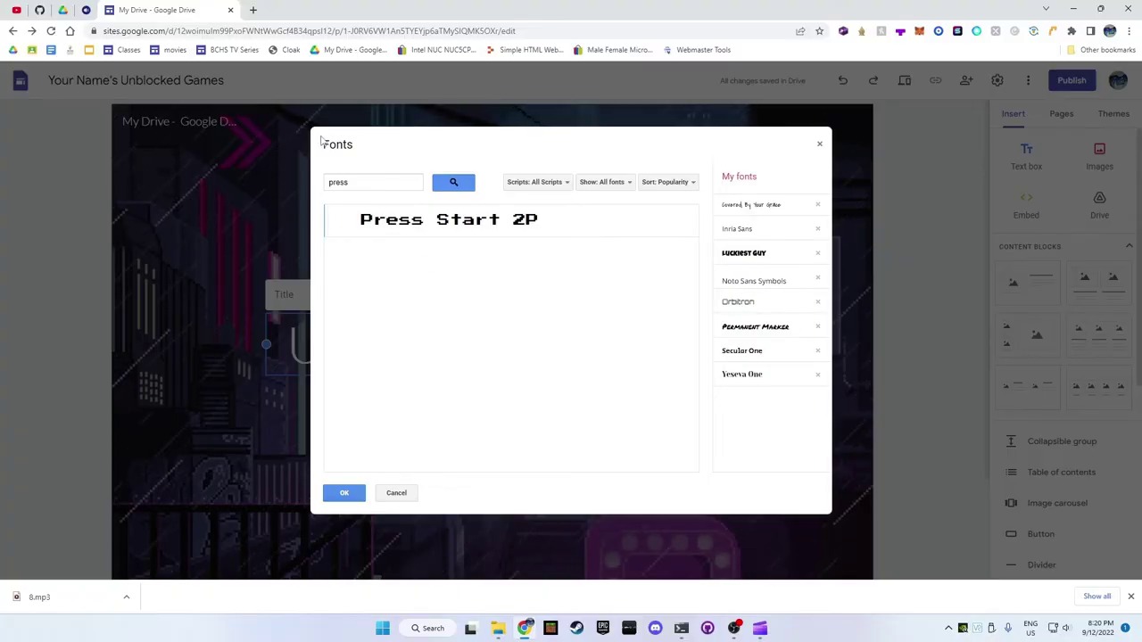
left_click(506, 231)
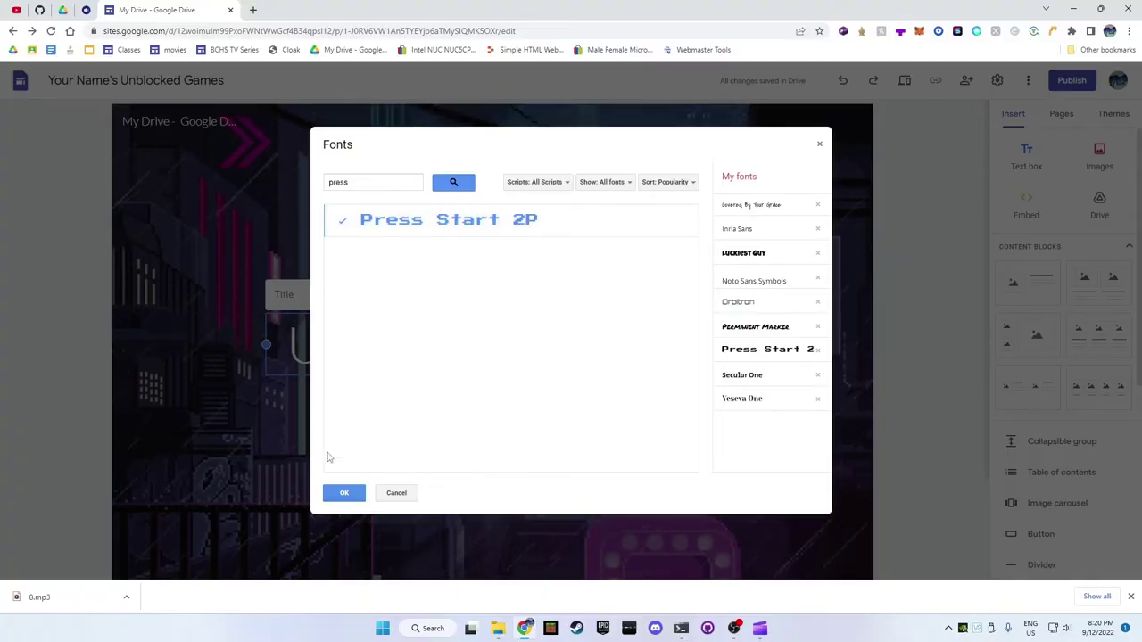
left_click(345, 494)
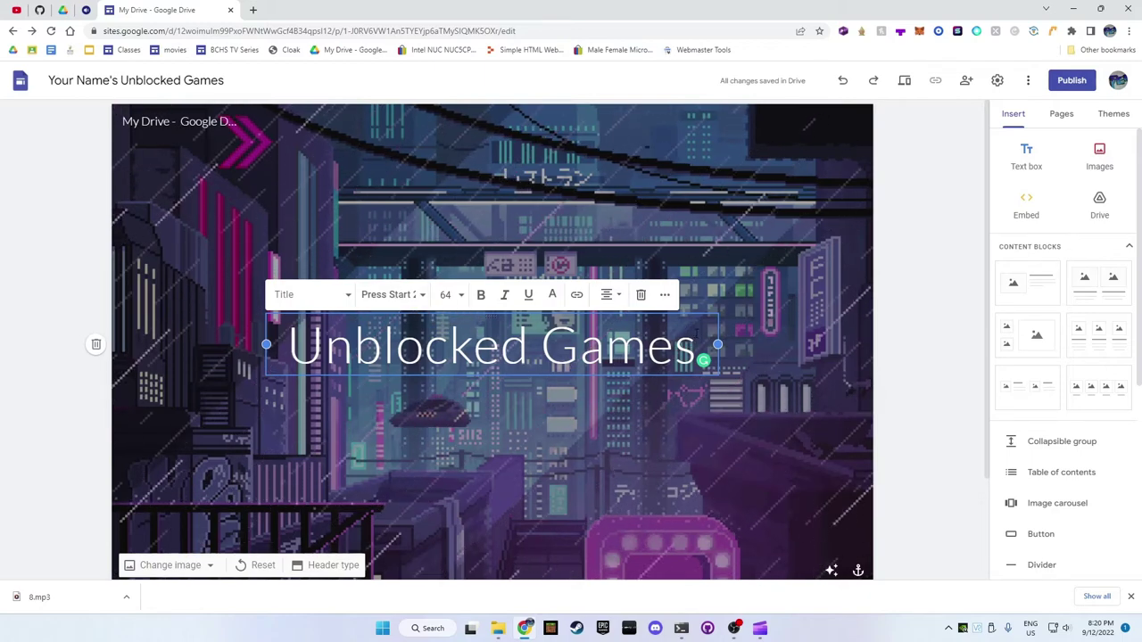
Step: Apply the Press Start 2P font to the whole "Unblocked Games" title
key("ctrl+a")
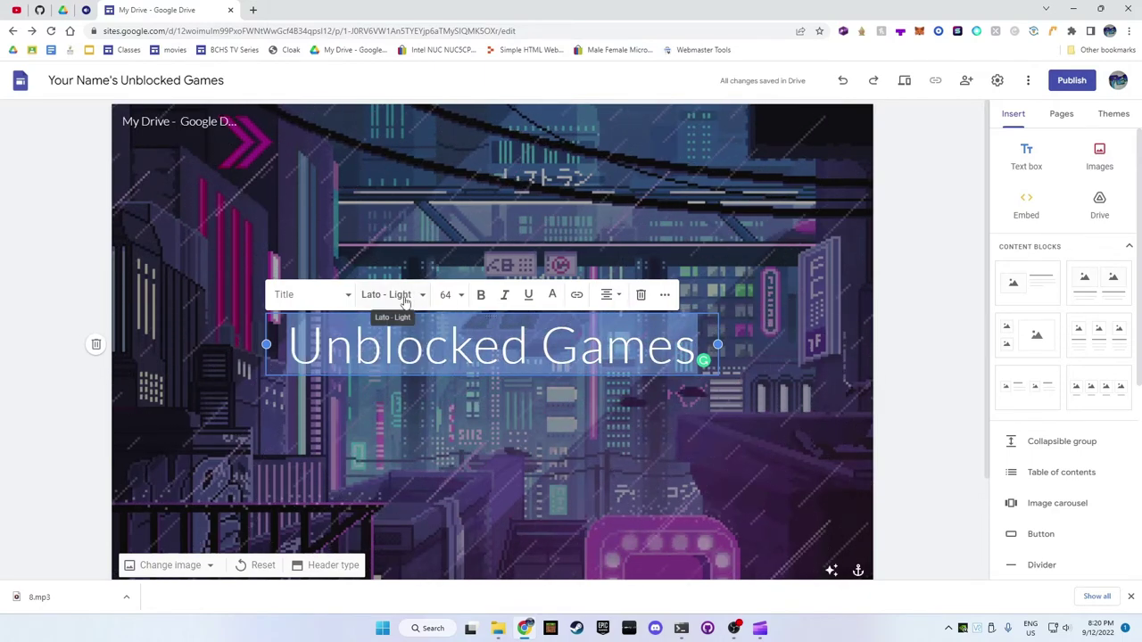
left_click(404, 301)
scroll(416, 395, "down", 6)
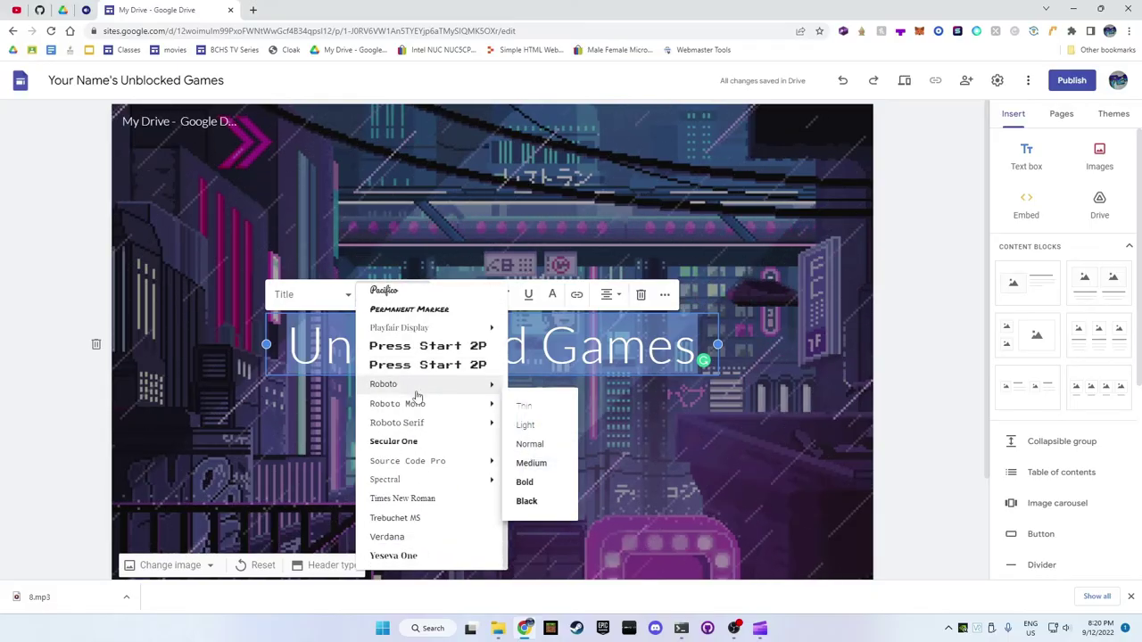
left_click(440, 345)
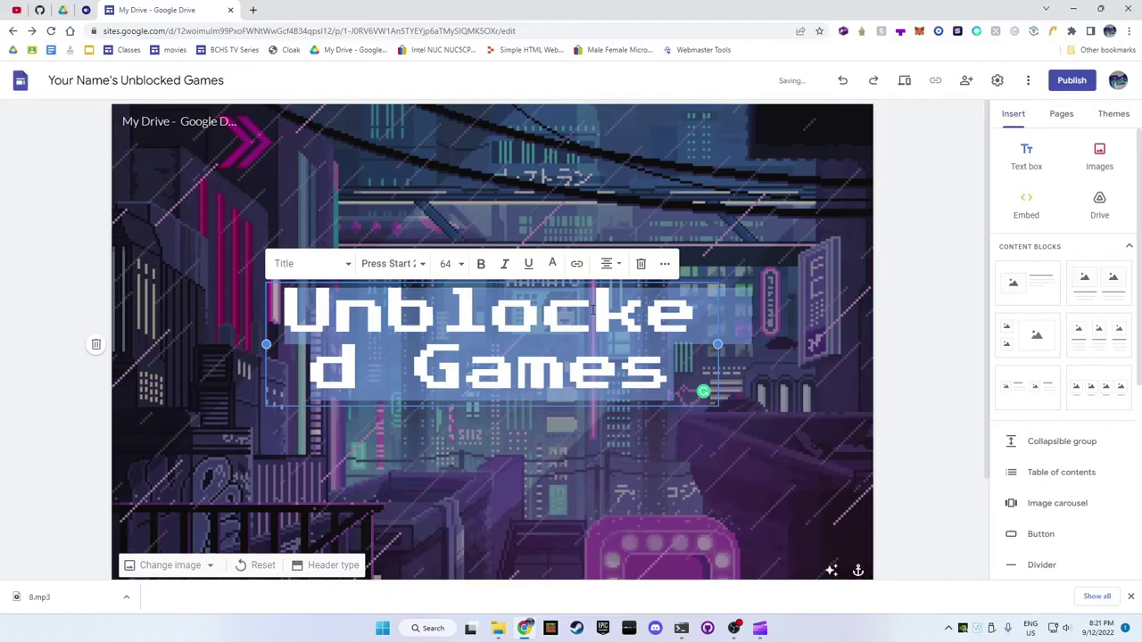
Step: Widen the title's text box on both sides so "Unblocked" fits on one line
left_click_drag(717, 343, 774, 344)
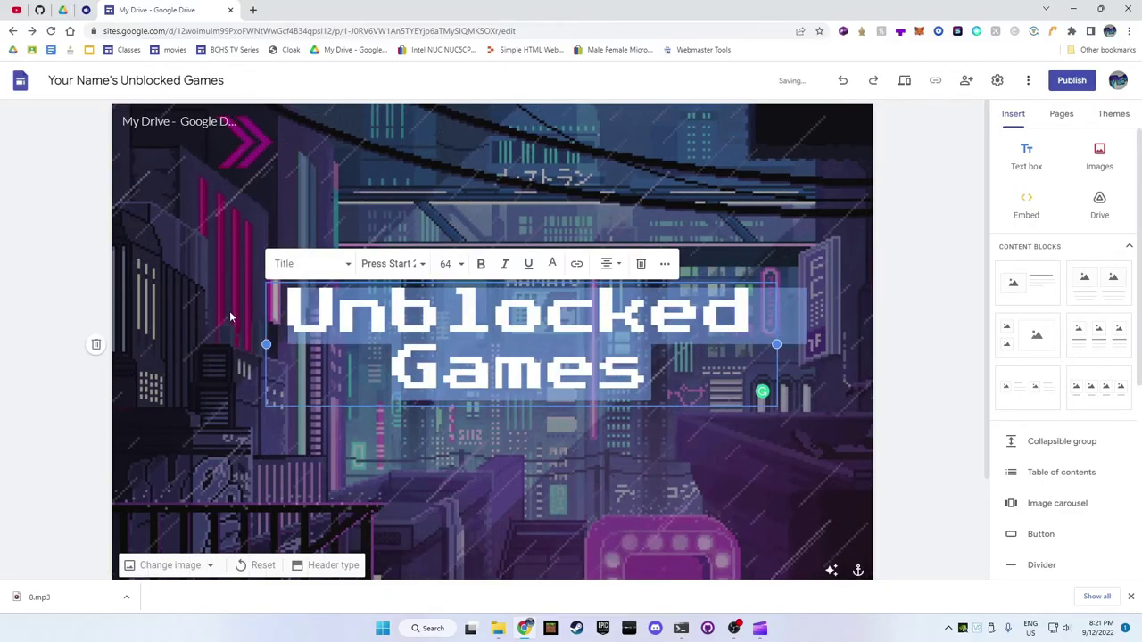
left_click_drag(265, 343, 207, 343)
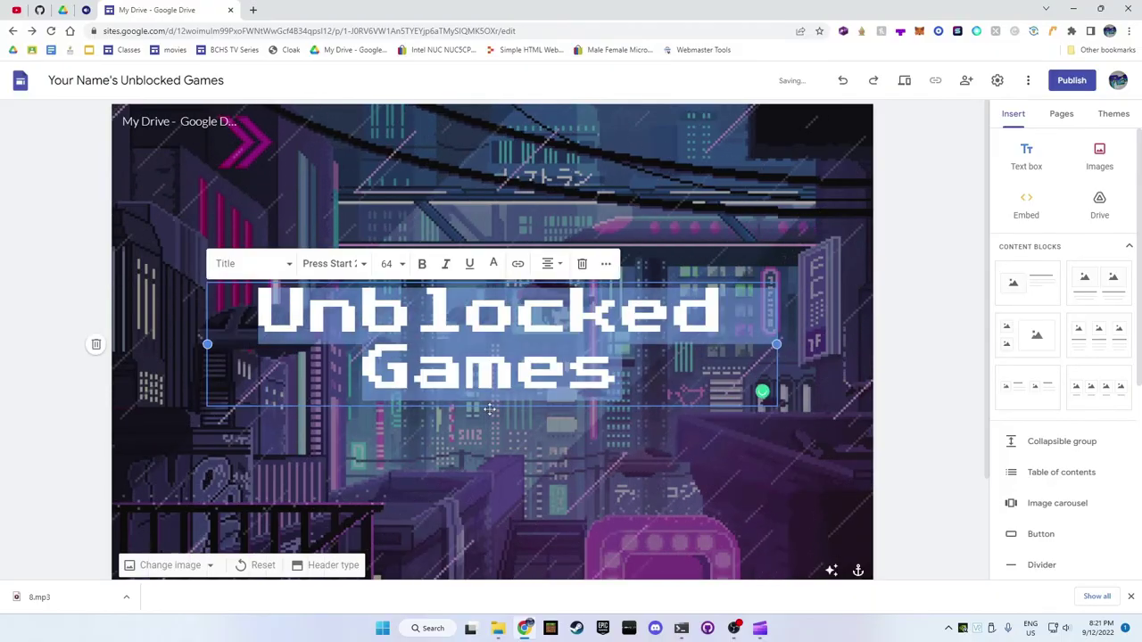
left_click(841, 355)
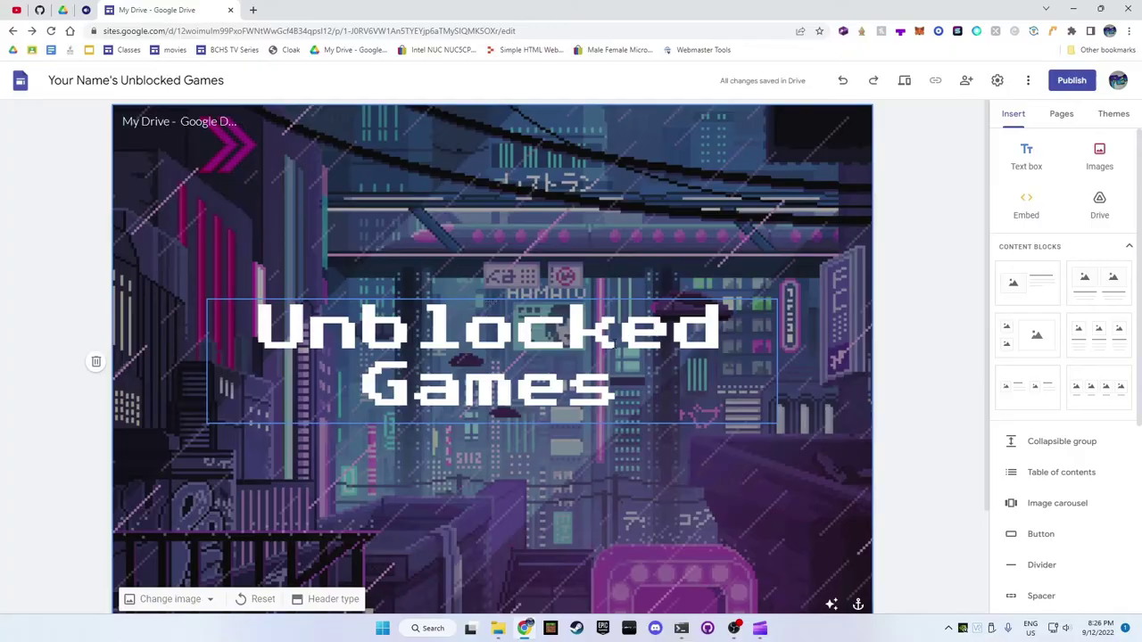
Step: Download the HTML-Games-V2 repository from GitHub as a ZIP and save it in the Downloads folder
left_click(39, 10)
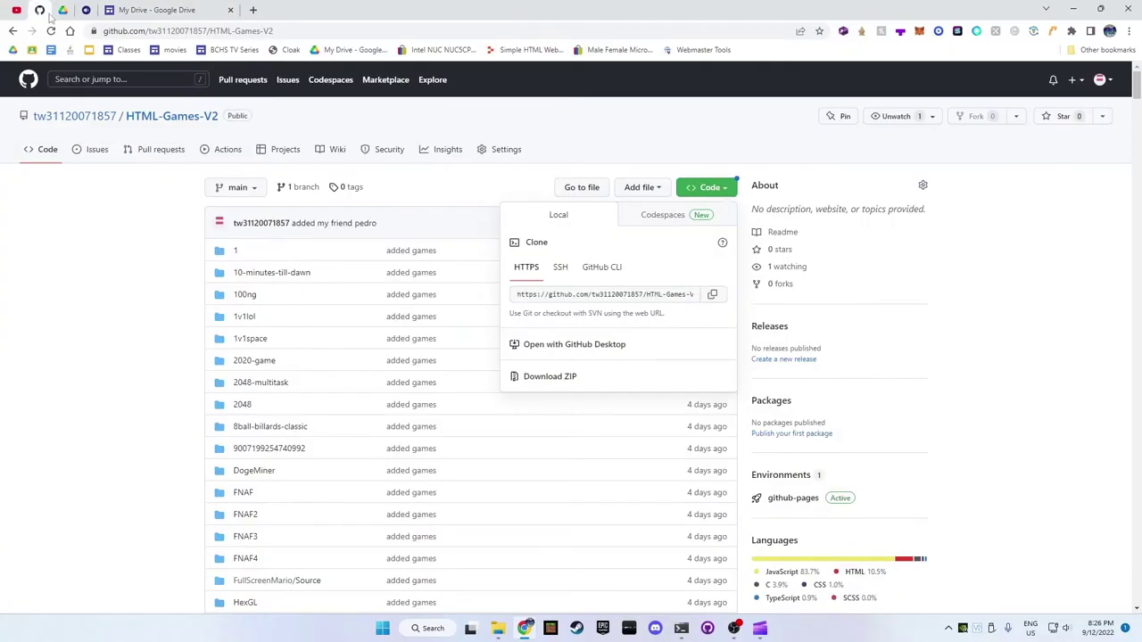
left_click(627, 156)
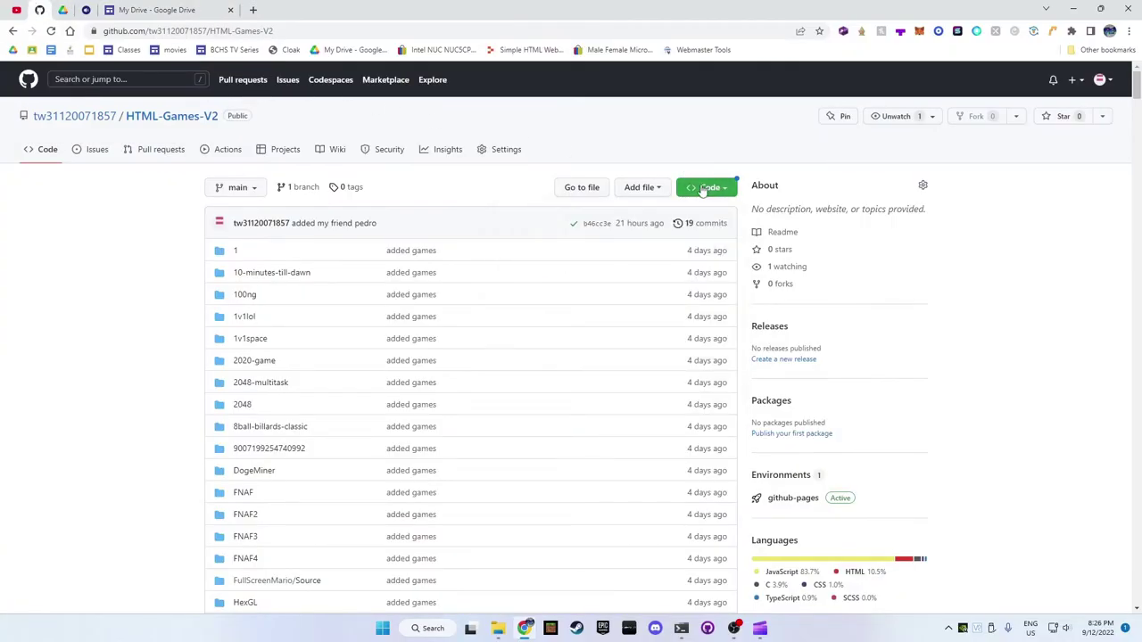
left_click(702, 187)
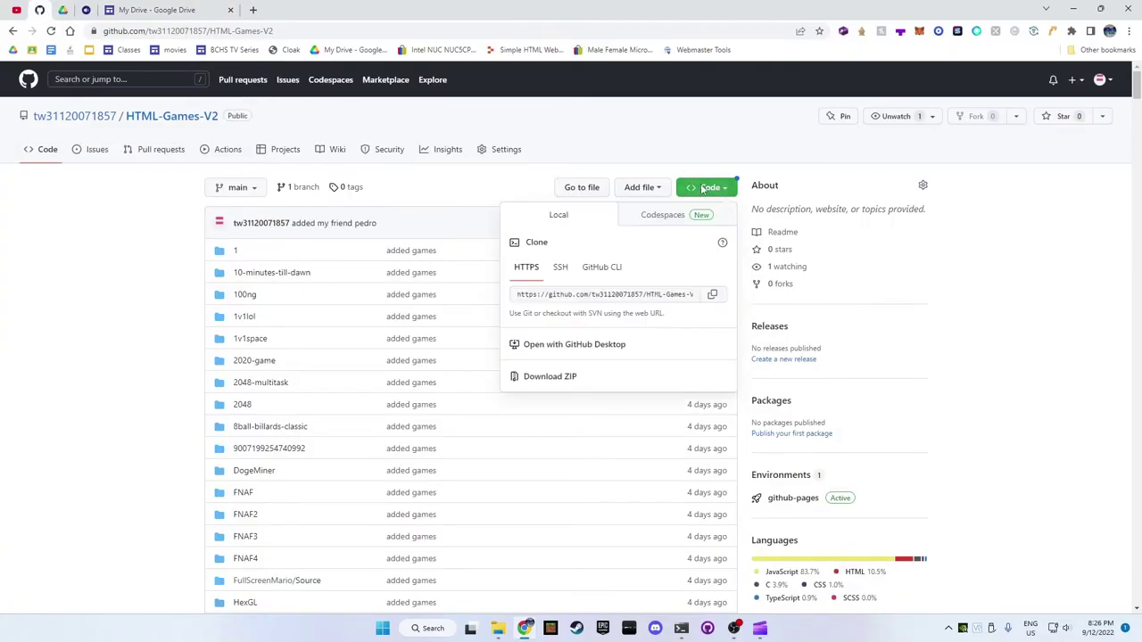
left_click(559, 385)
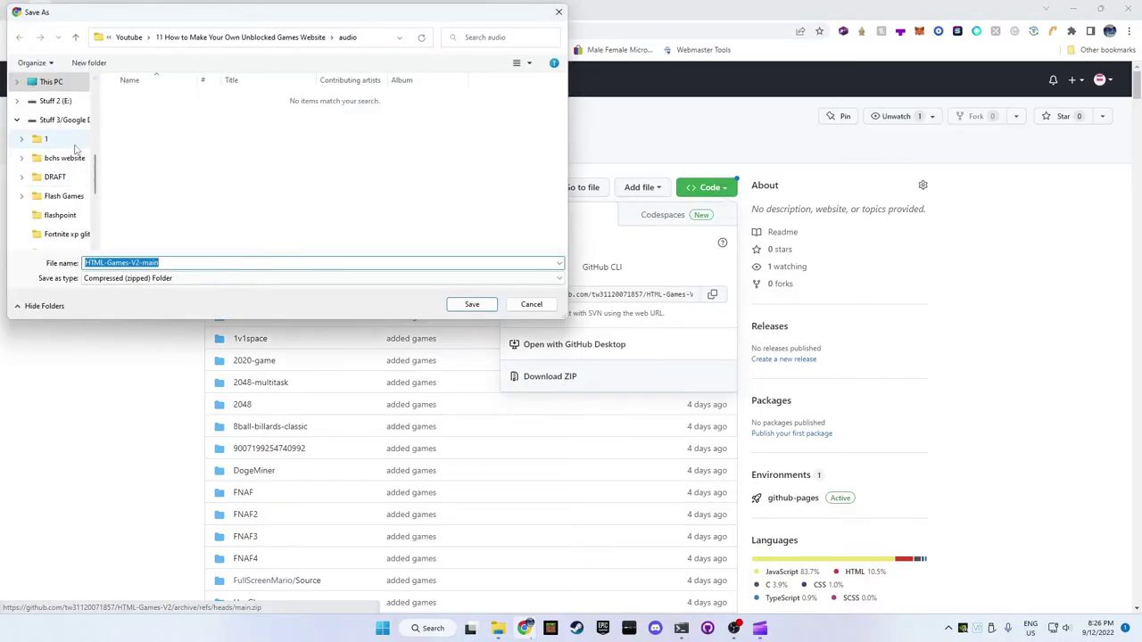
scroll(60, 120, "up", 3)
scroll(57, 133, "up", 3)
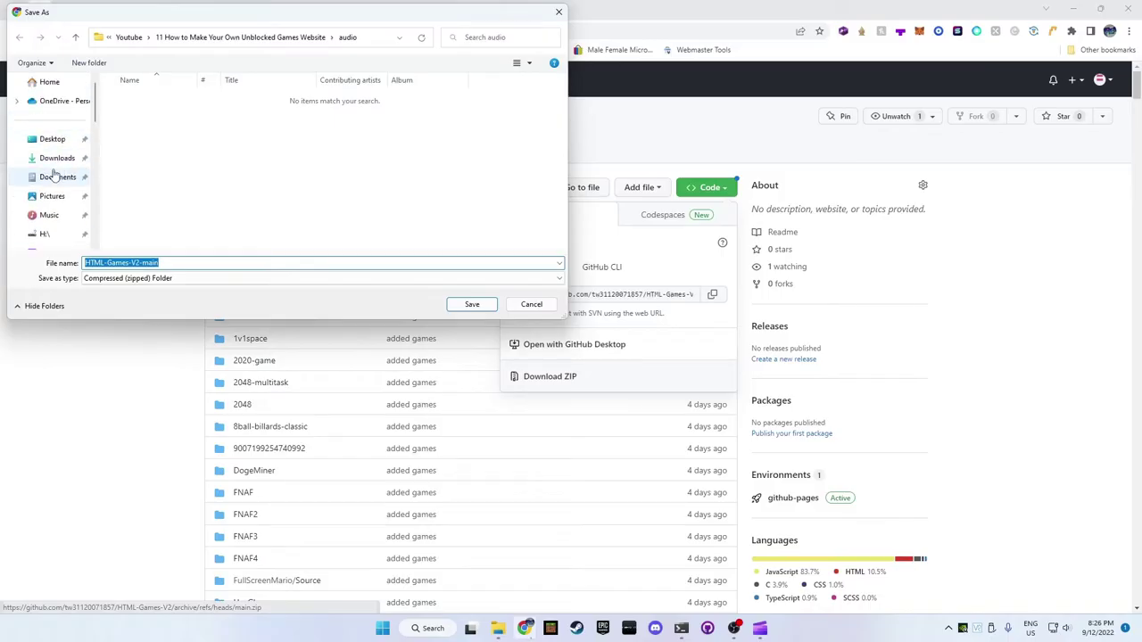
left_click(57, 160)
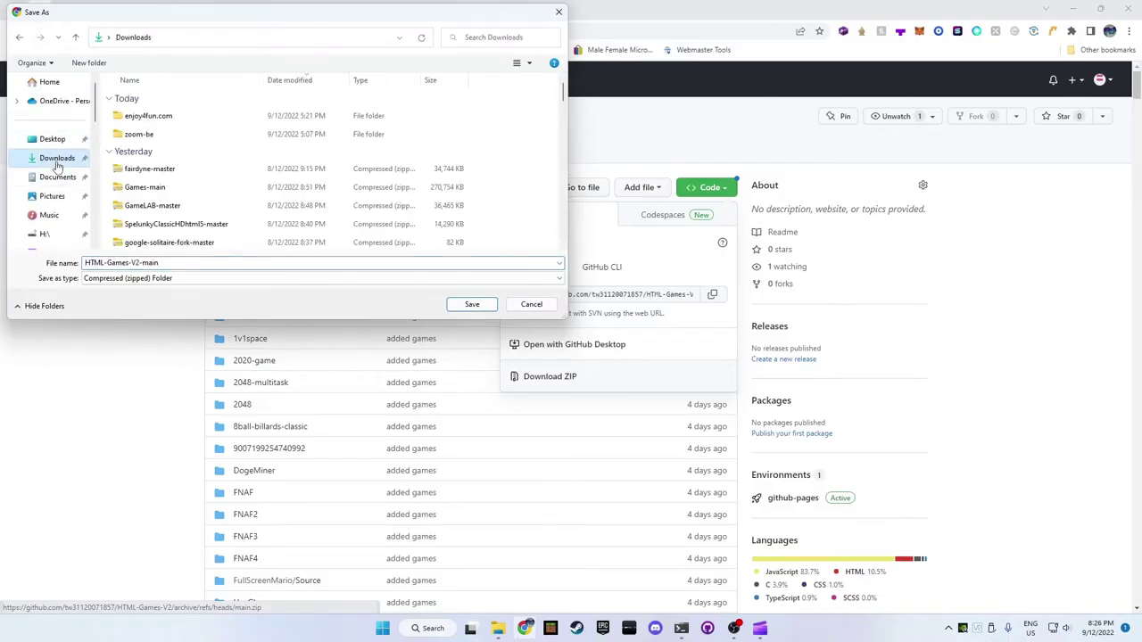
left_click(471, 304)
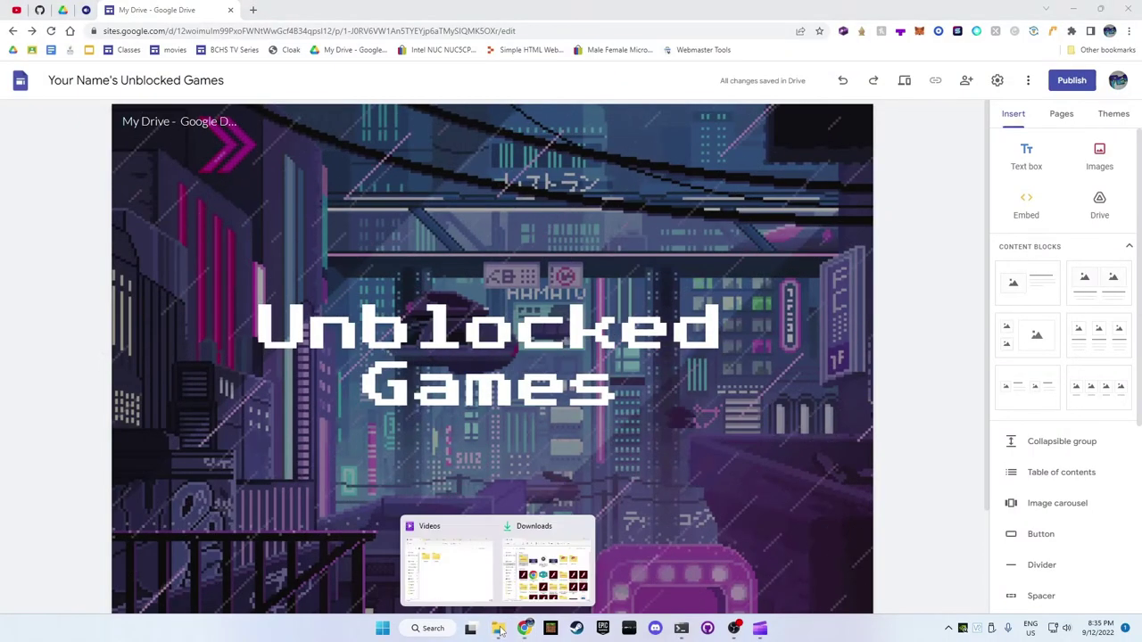
Step: Extract the HTML-Games-V2-main ZIP in the Downloads folder and open the extracted folder
left_click(540, 566)
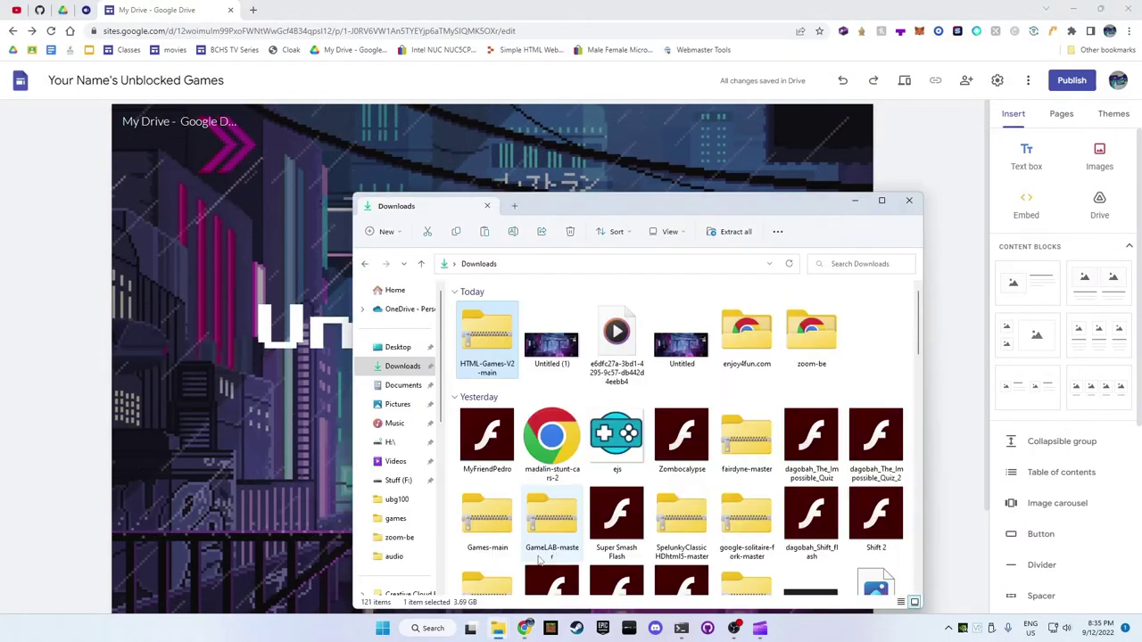
right_click(498, 346)
left_click(543, 166)
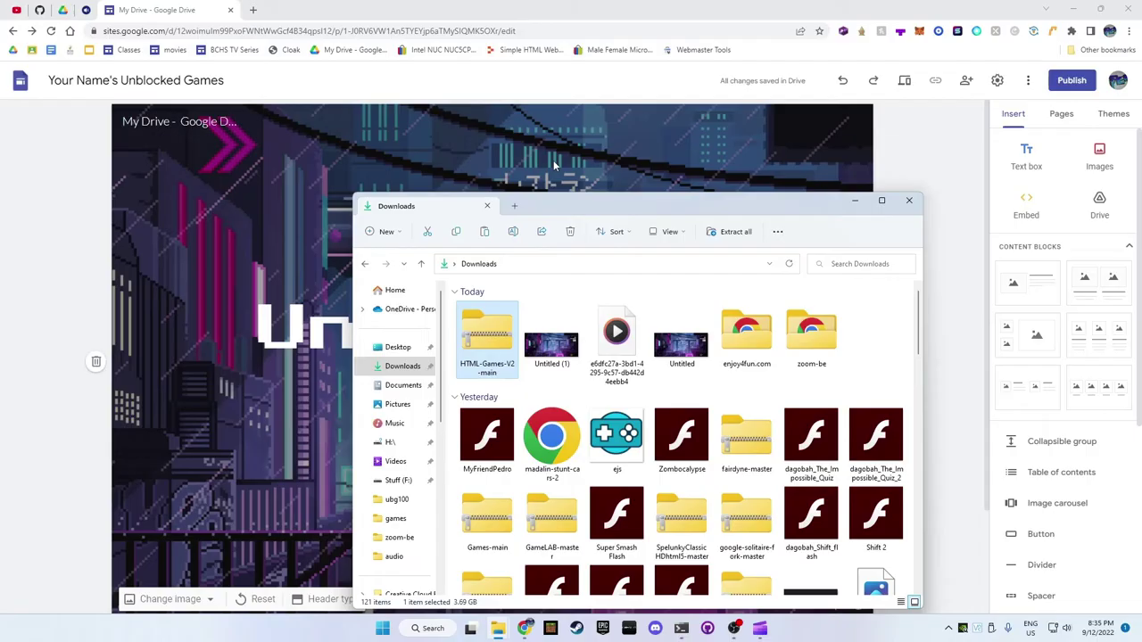
left_click(678, 428)
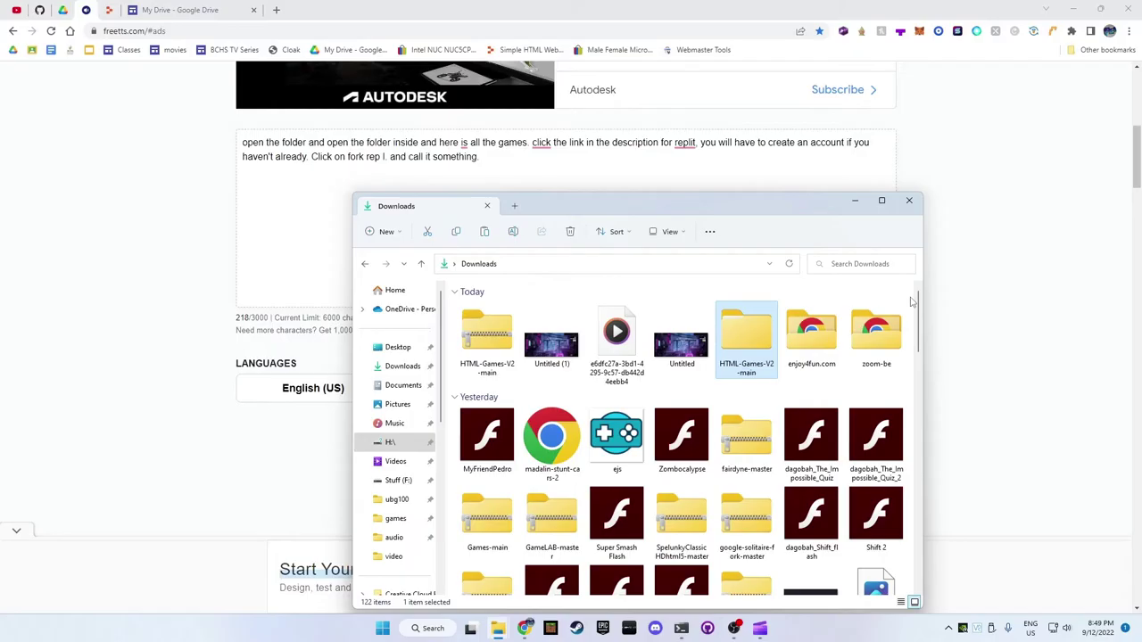
double_click(736, 332)
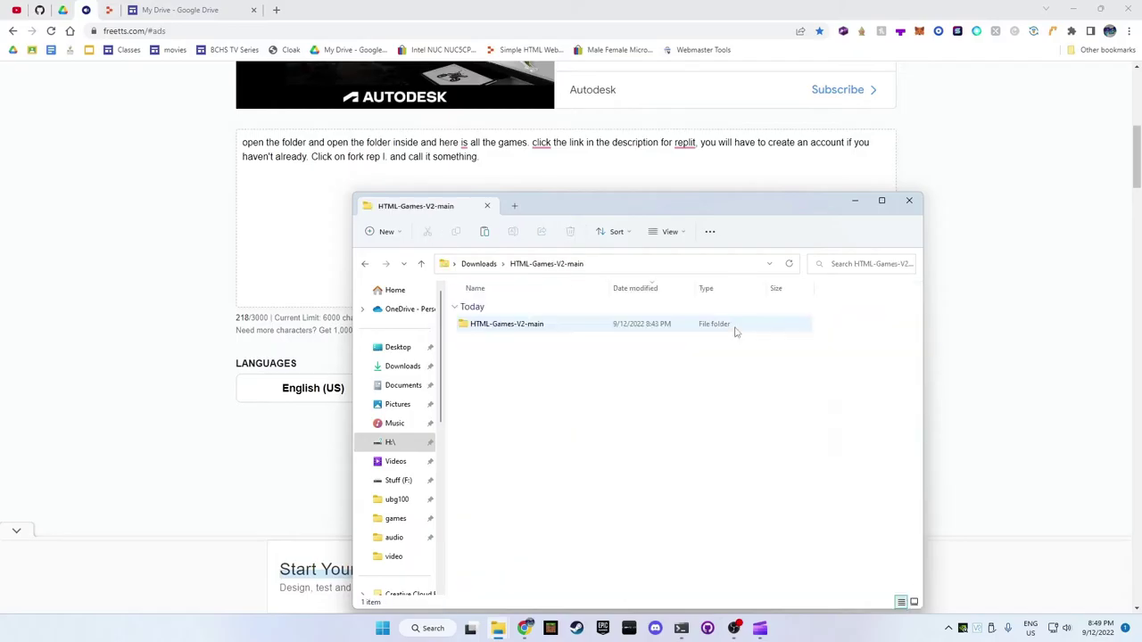
Step: Open the inner HTML-Games-V2-main folder and look through its game folders
double_click(524, 328)
scroll(518, 331, "down", 10)
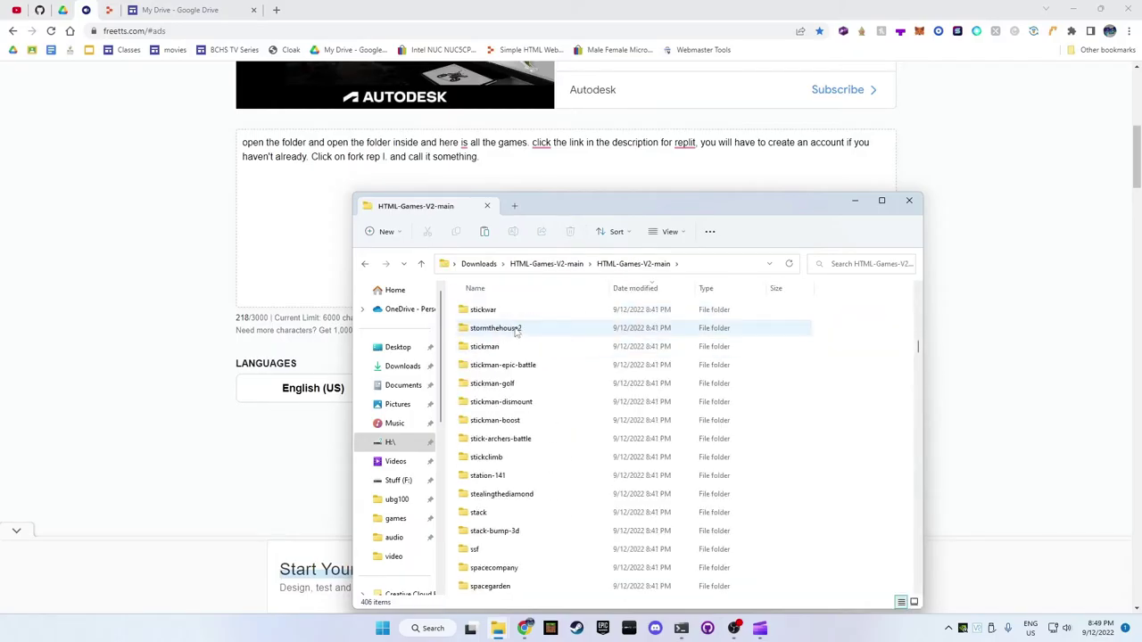
scroll(526, 357, "down", 10)
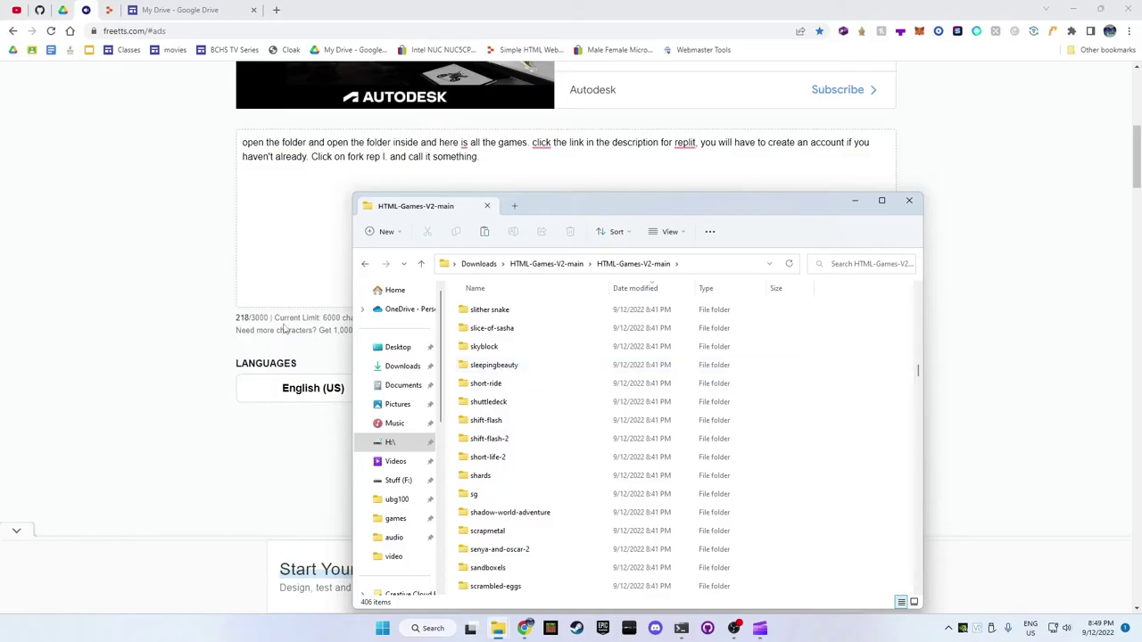
Step: Switch to Replit and fork the Simple HTML Web Page repl under the name Games 1
left_click(109, 9)
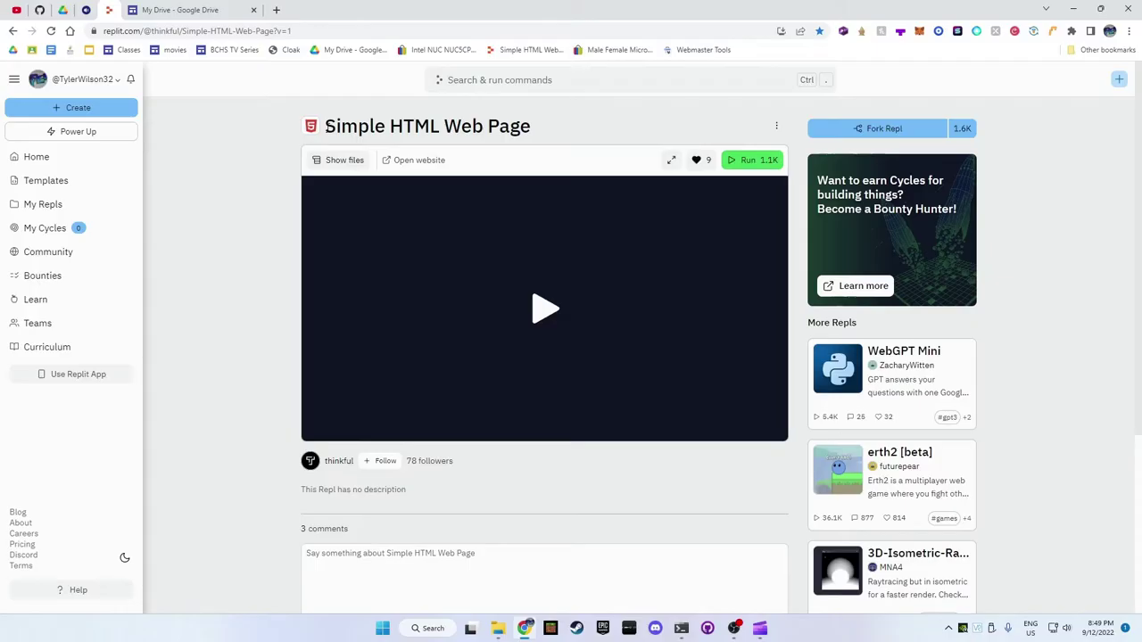
left_click(848, 129)
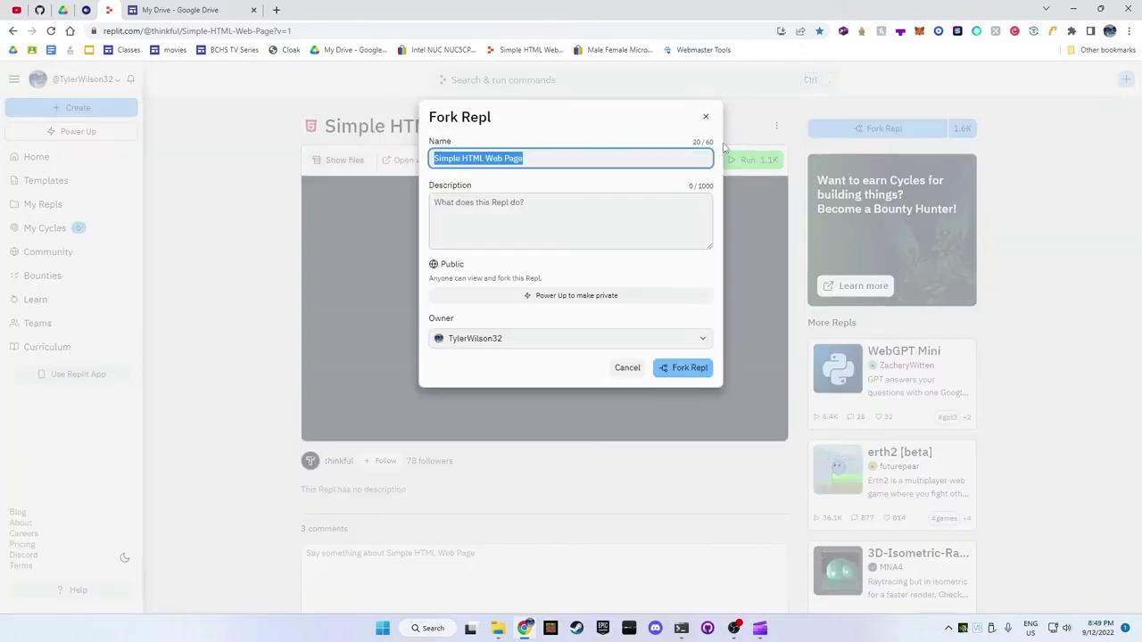
type("Games")
key("Return")
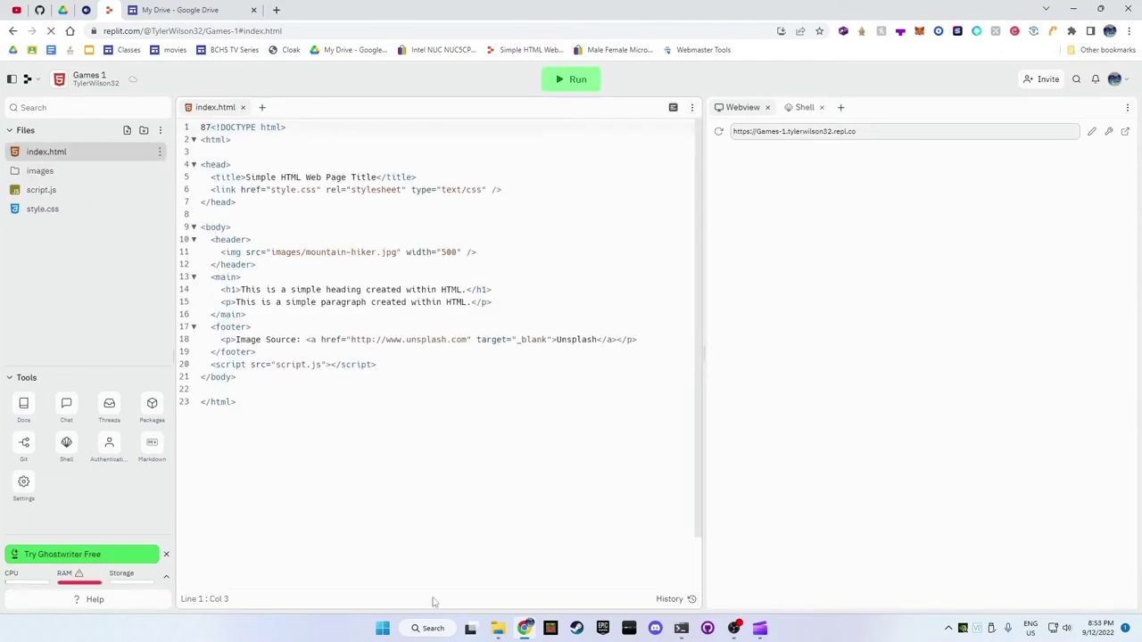
Step: Upload the twelve game folders from you-are-bezos through wipo into the repl's files
mouse_move(501, 633)
left_click(567, 560)
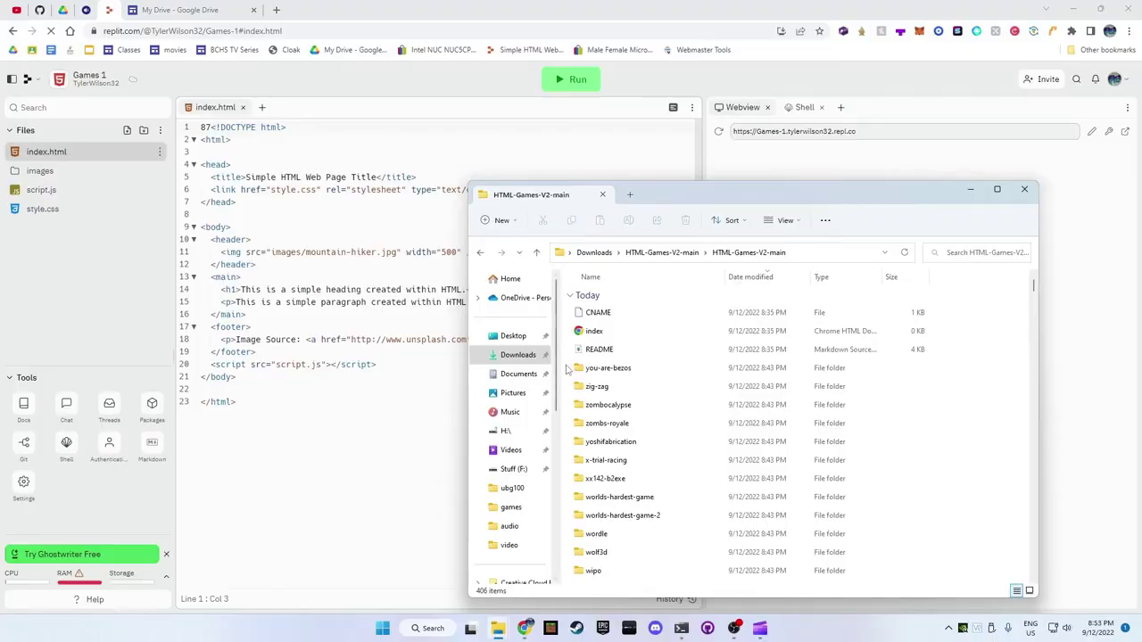
left_click_drag(566, 368, 66, 326)
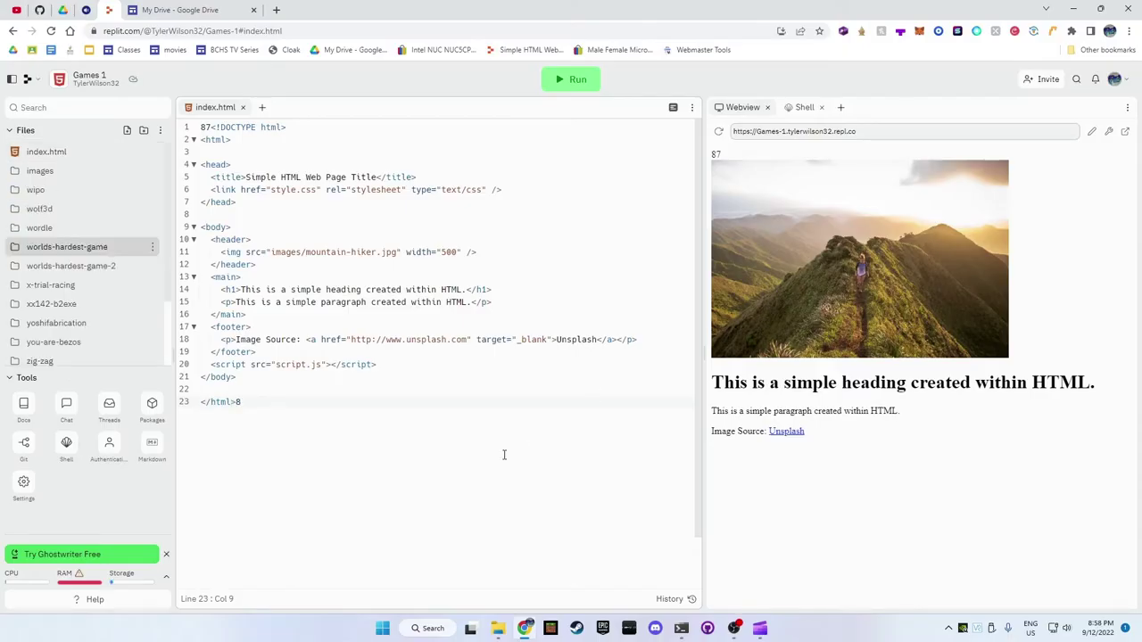
Step: Upload the next game folders, vex5, vex4, vex3, veloce, underrun, unfold-2 and up-left-out, into the repl's files
left_click(498, 628)
left_click(553, 555)
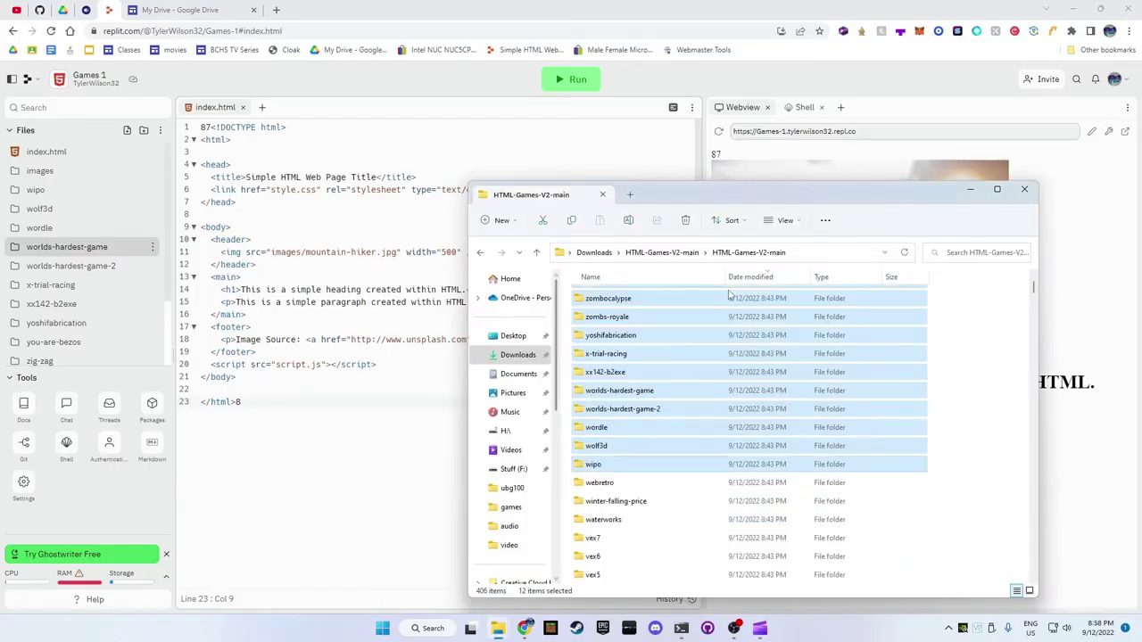
scroll(642, 348, "down", 10)
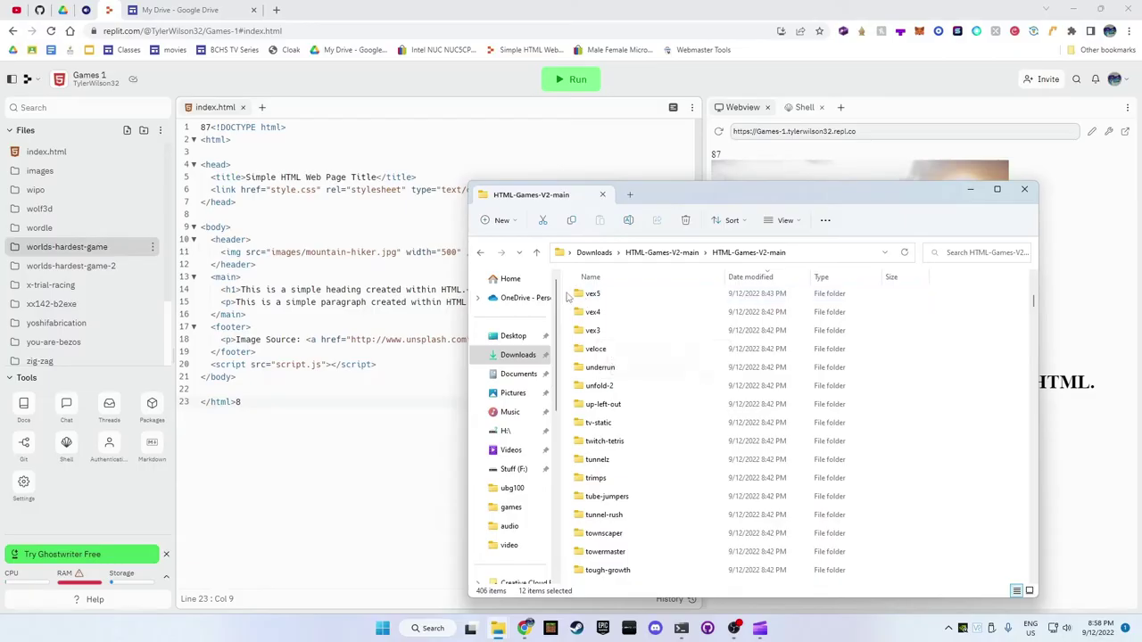
left_click_drag(642, 288, 61, 360)
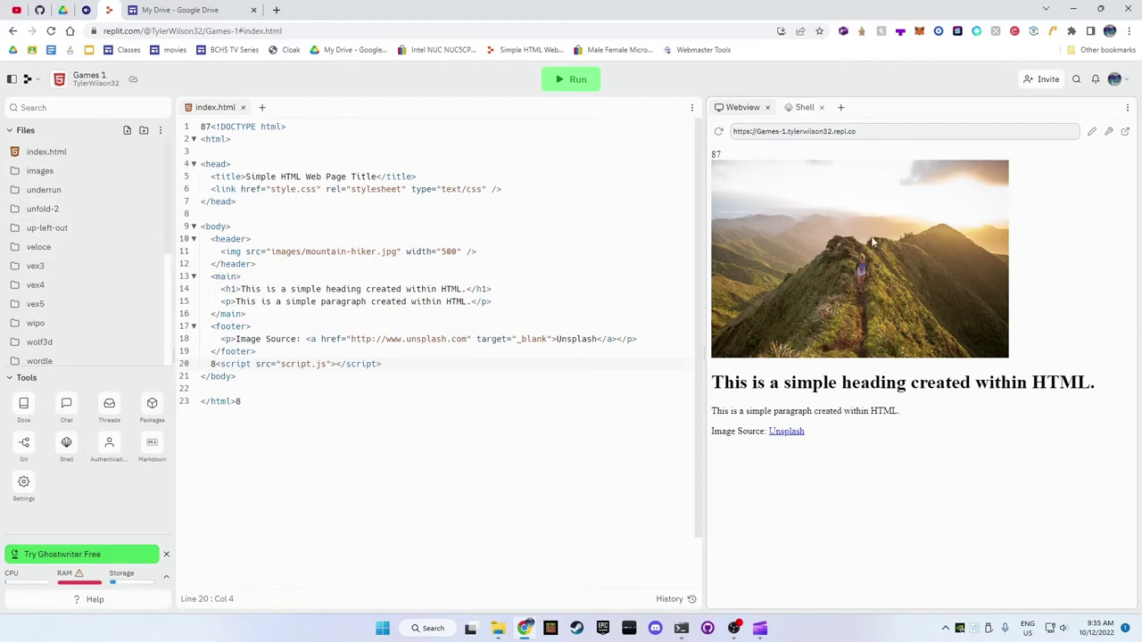
Step: Copy the repl's web address and open its unfold-2 subfolder in a new browser tab
left_click(834, 132)
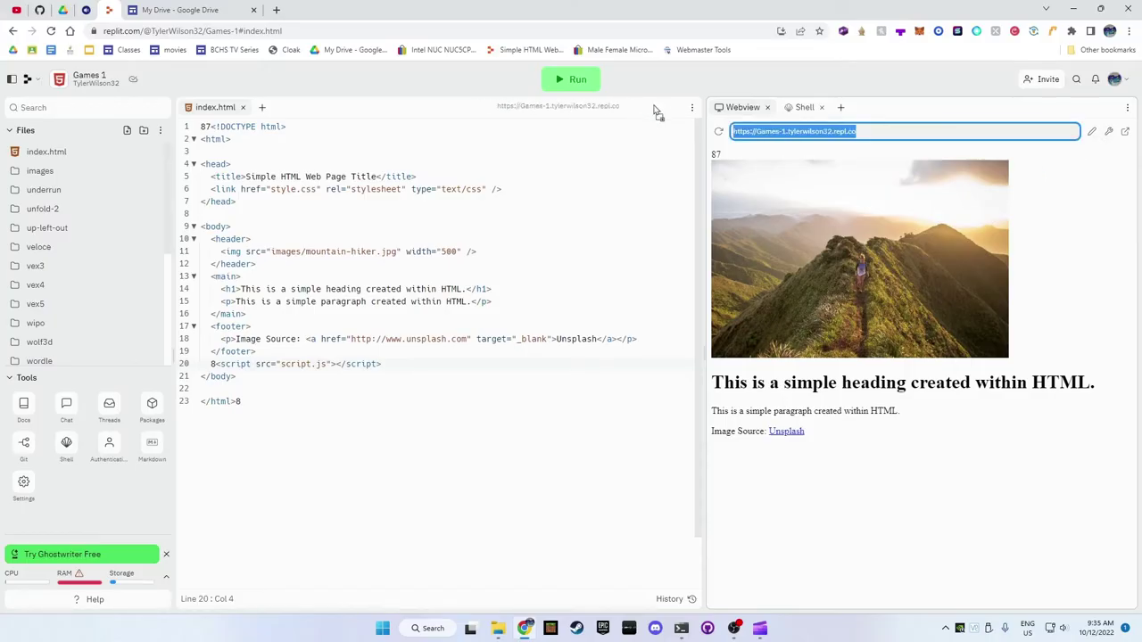
right_click(776, 132)
left_click(807, 143)
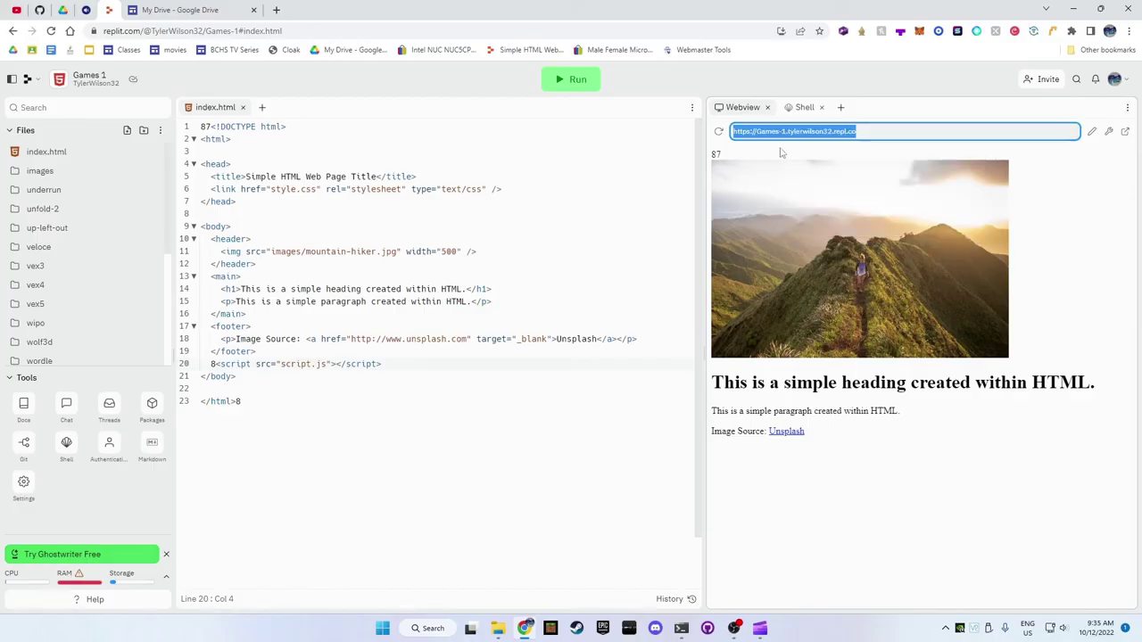
left_click(276, 10)
right_click(256, 32)
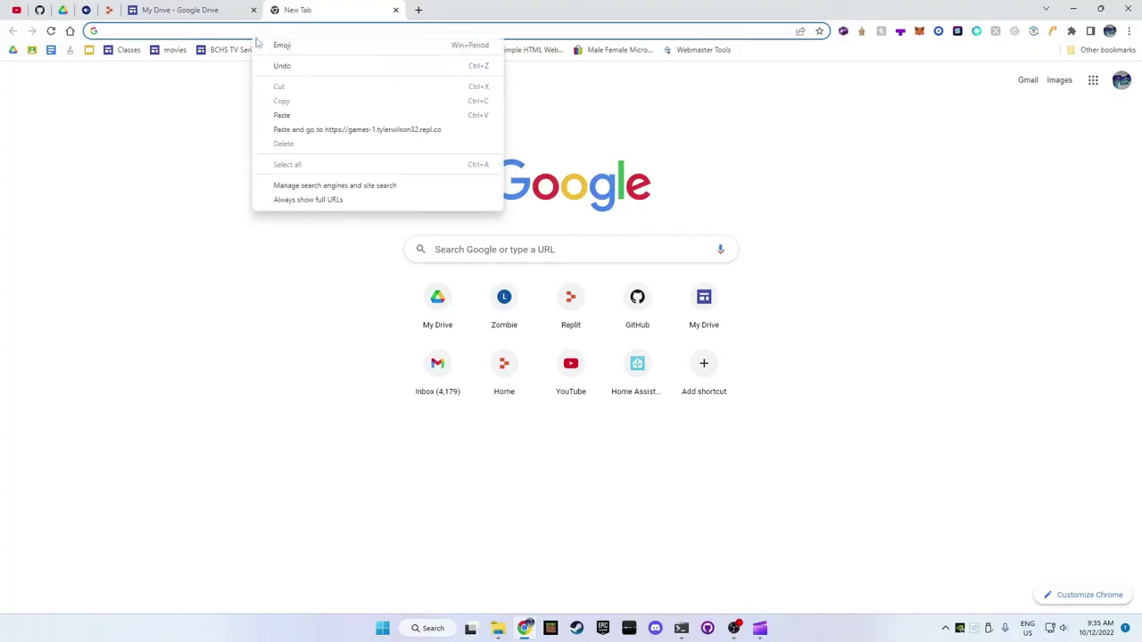
left_click(293, 112)
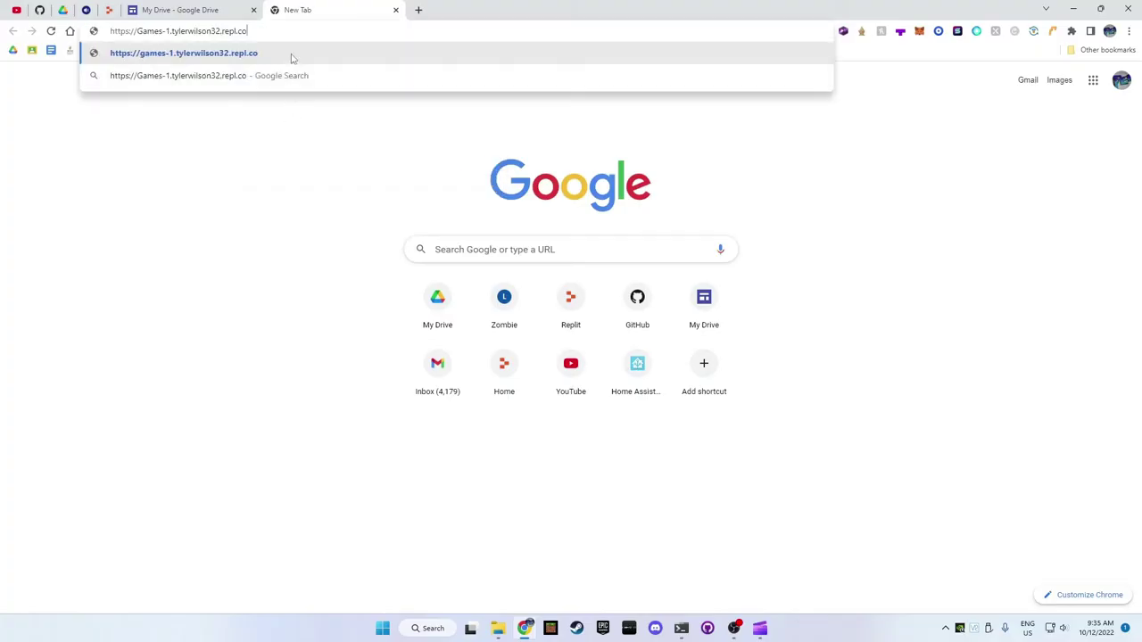
type("unfold-2")
key("Return")
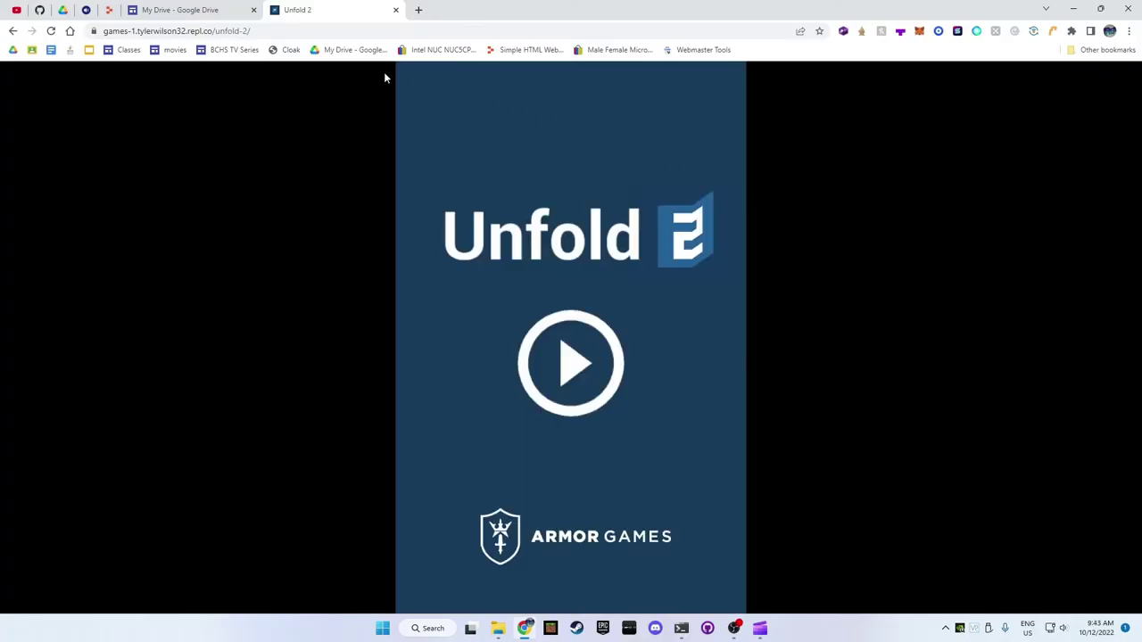
Step: Copy the Unfold 2 game's full web address and add a full page embed named Unfold 2 to the Google Sites site
left_click(170, 29)
right_click(168, 29)
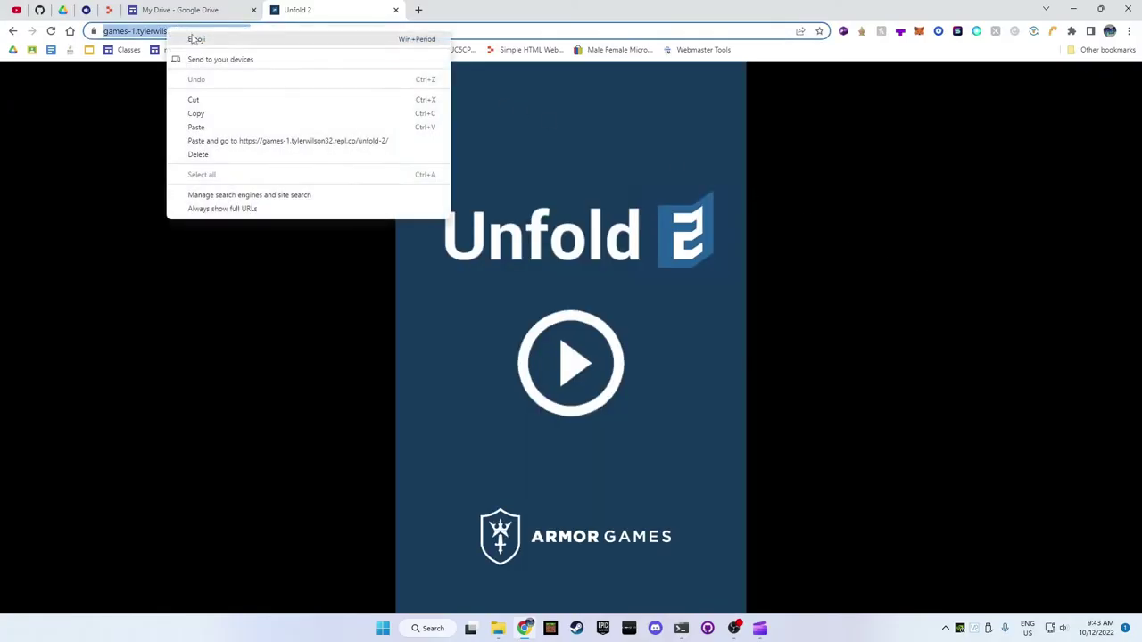
left_click(208, 111)
left_click(191, 10)
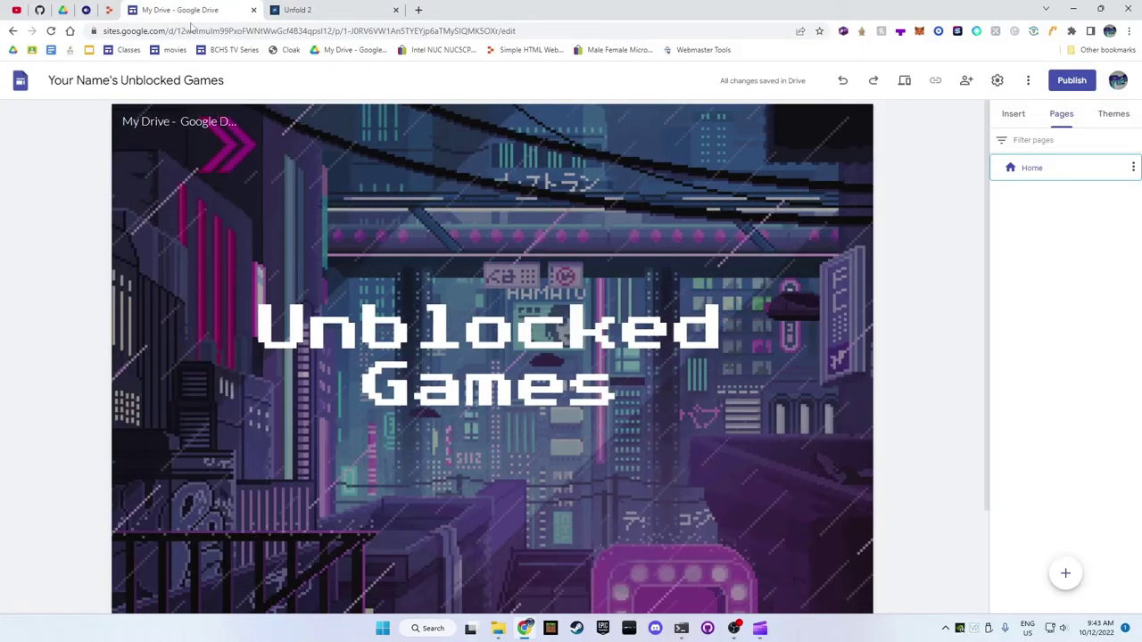
mouse_move(1065, 571)
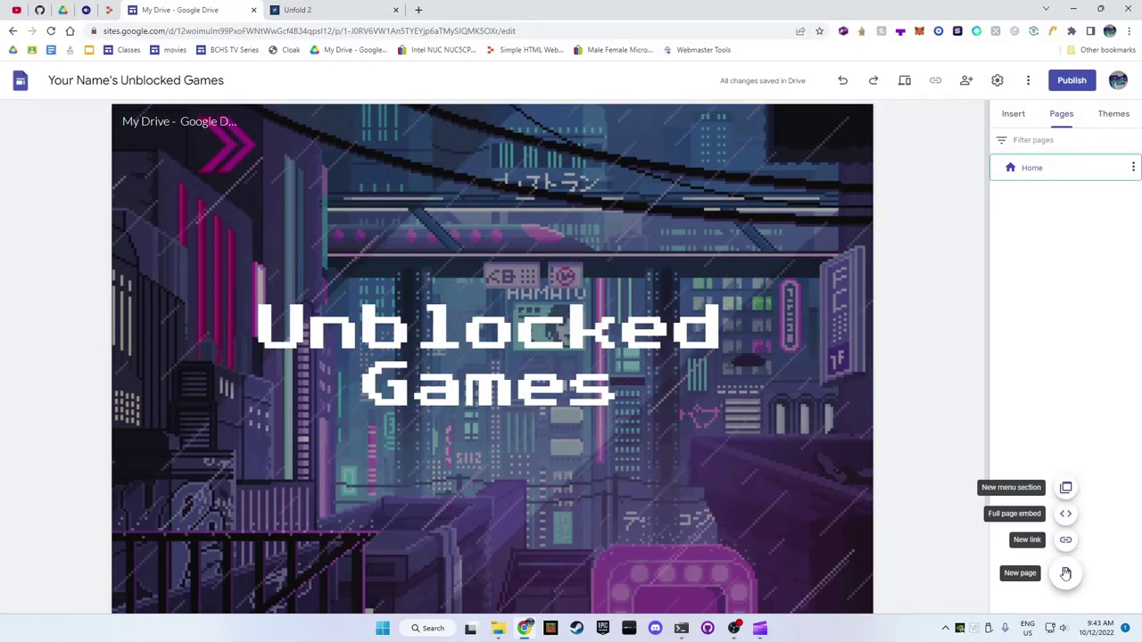
left_click(1065, 515)
type("Un")
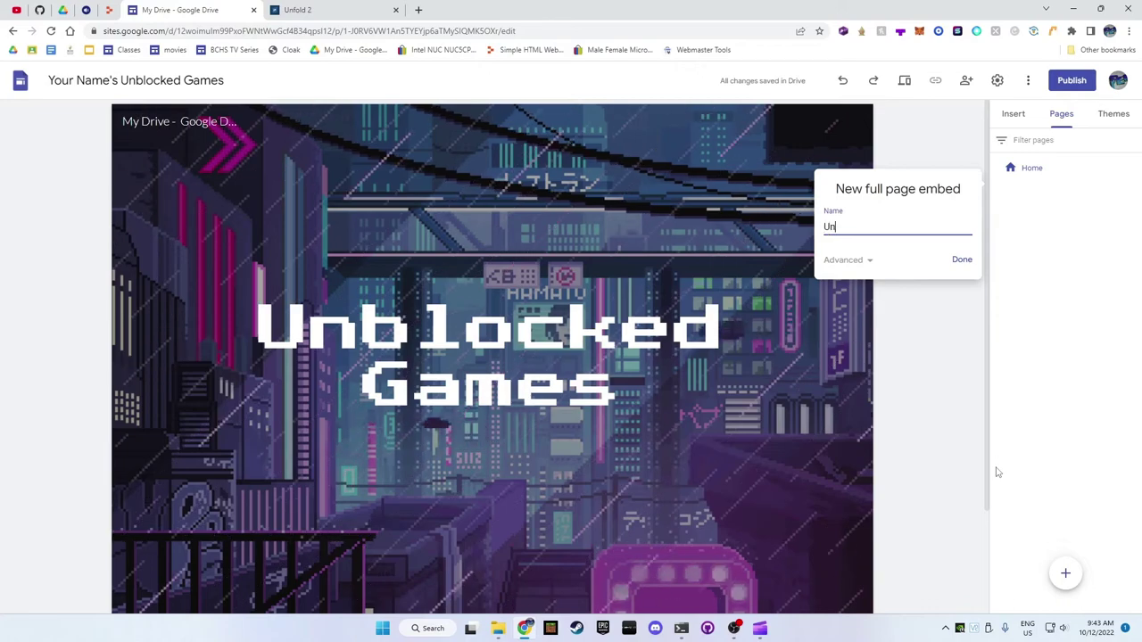
type("fold 2")
key("Return")
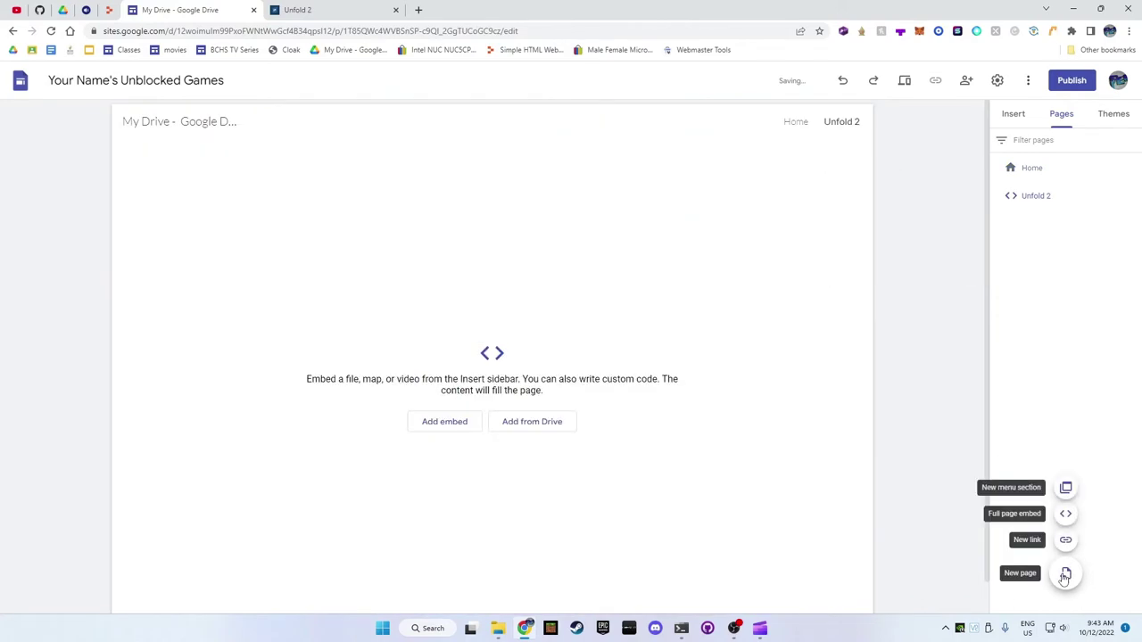
Step: Create a new page named Games and nest the Unfold 2 page under it
left_click(1065, 575)
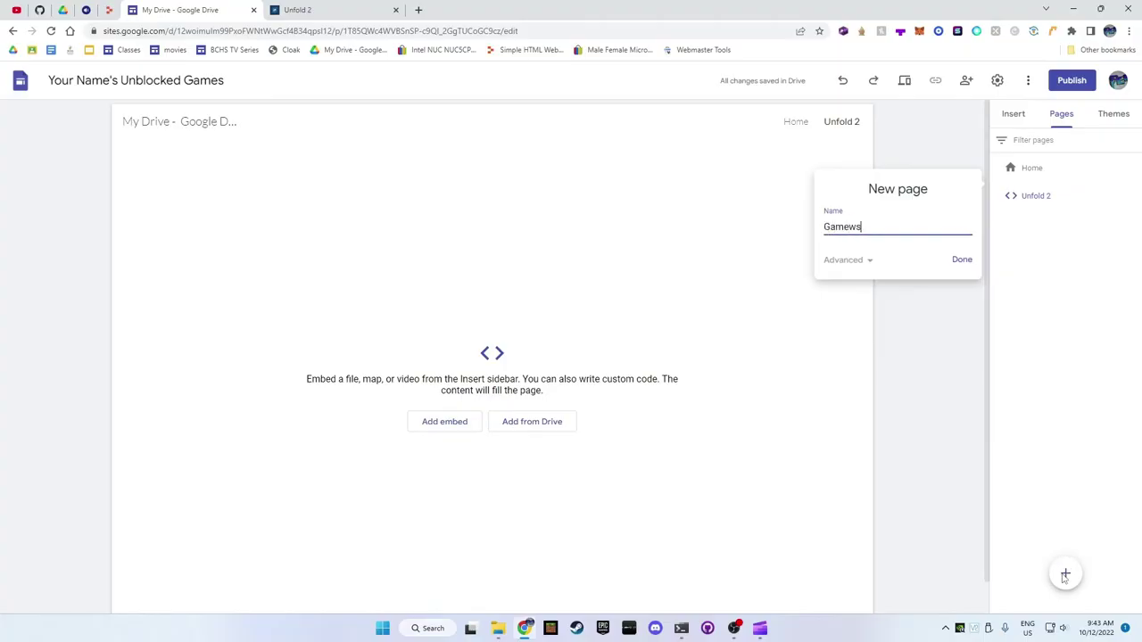
type("Games")
key("Return")
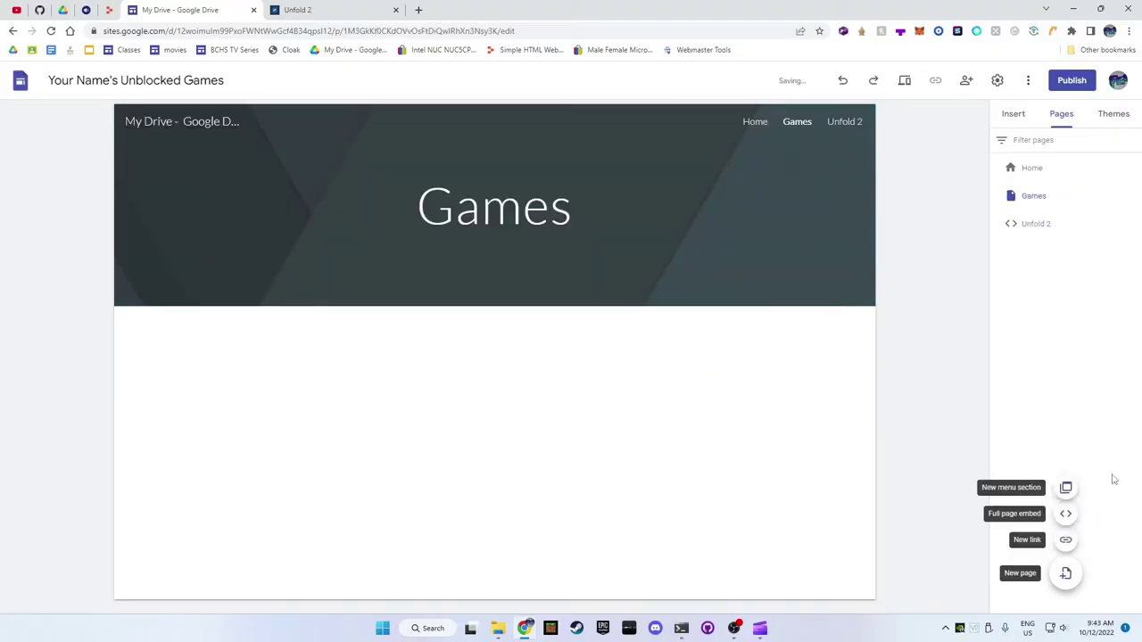
left_click_drag(1050, 226, 1040, 198)
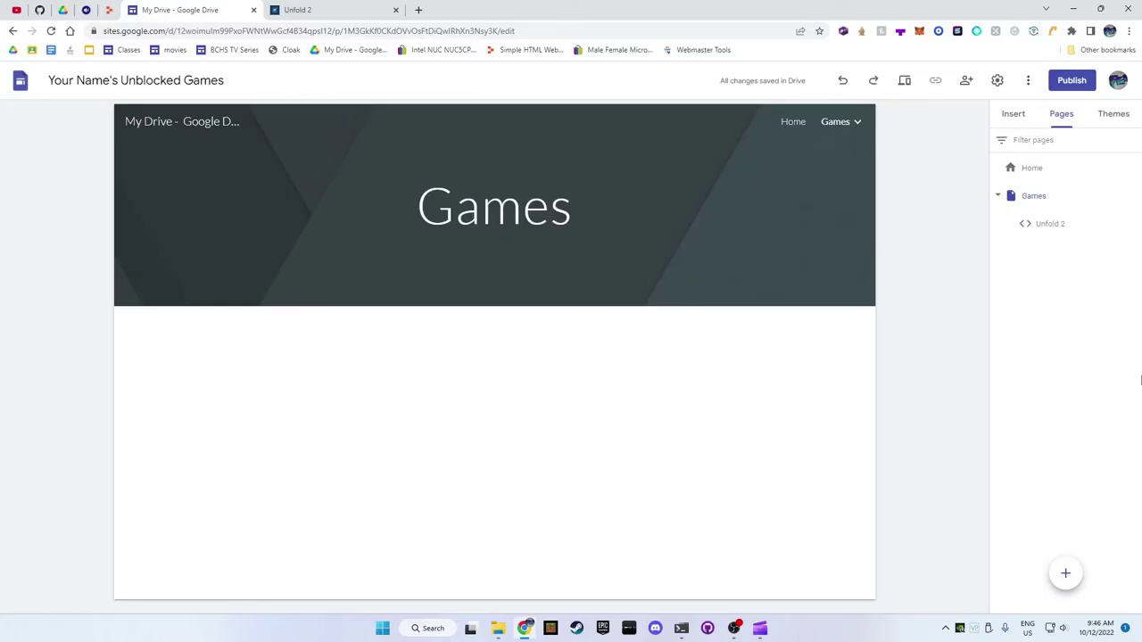
Step: Insert two content blocks with four captioned image placeholders each on the Games page
left_click(1013, 114)
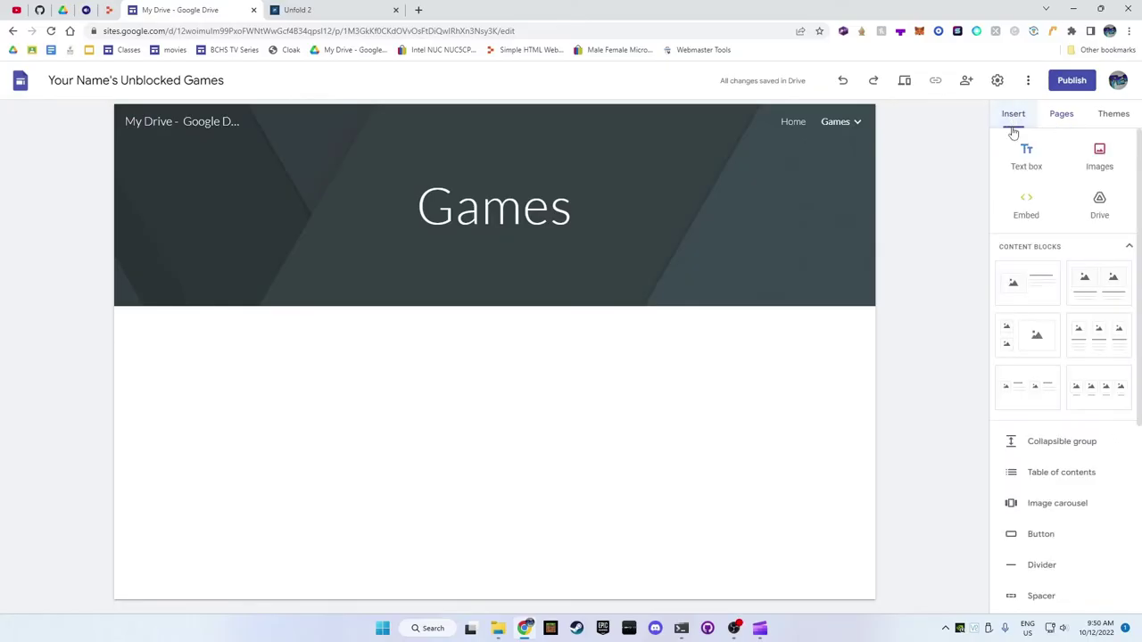
left_click(1094, 382)
left_click(1095, 382)
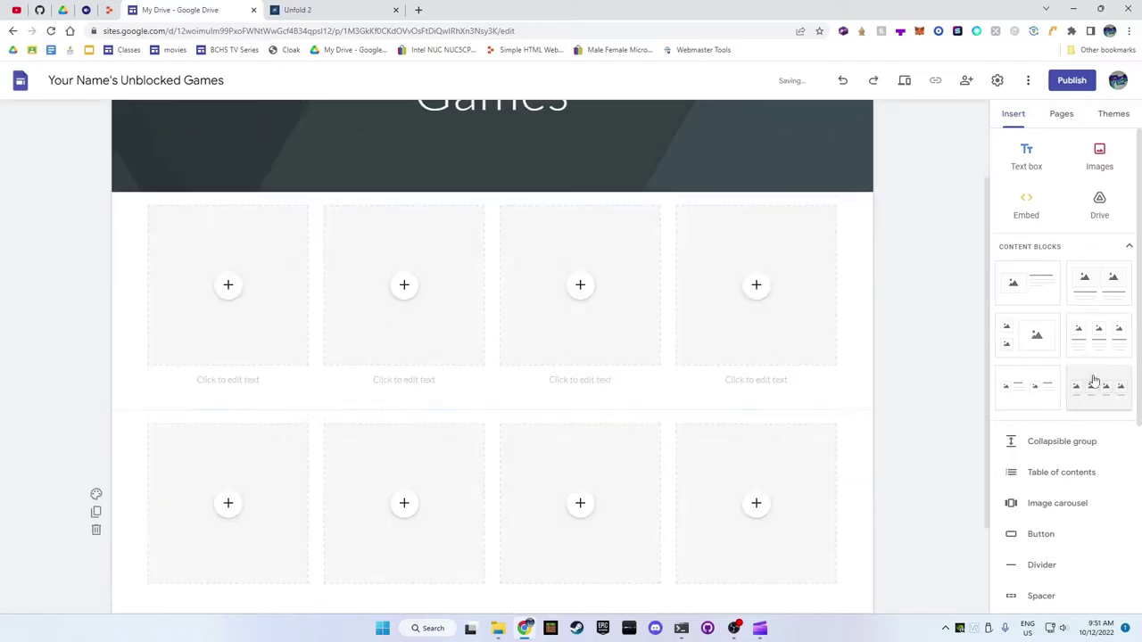
Step: Move two placeholders from the second row into the first to make six columns, and delete the leftover second section
left_click_drag(802, 327, 843, 195)
left_click(618, 332)
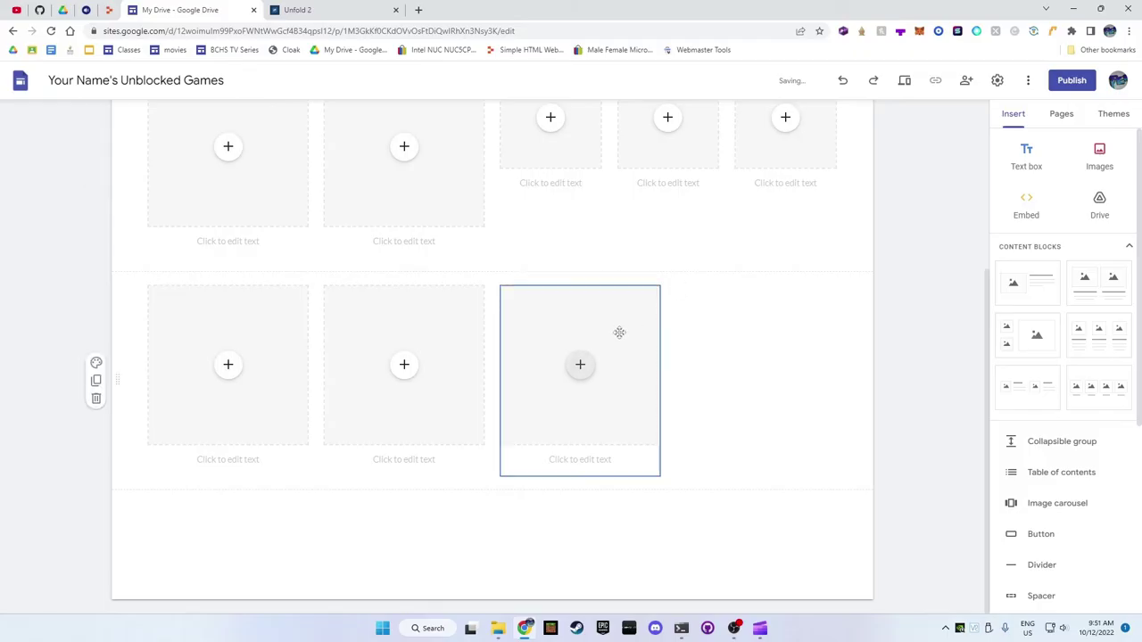
left_click_drag(602, 335, 853, 178)
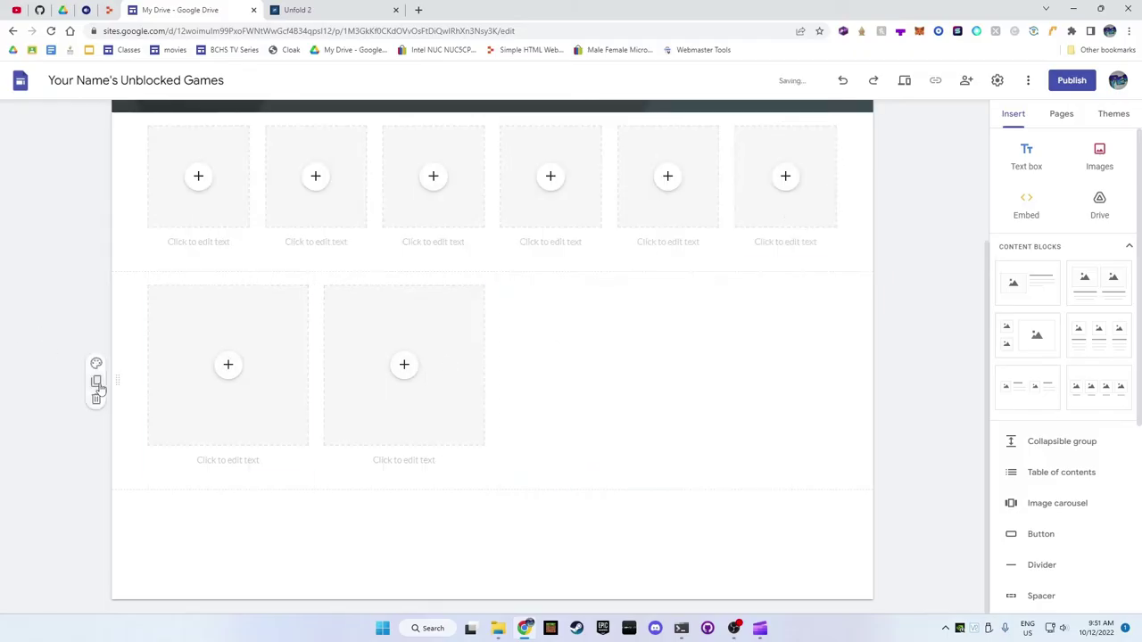
left_click(97, 408)
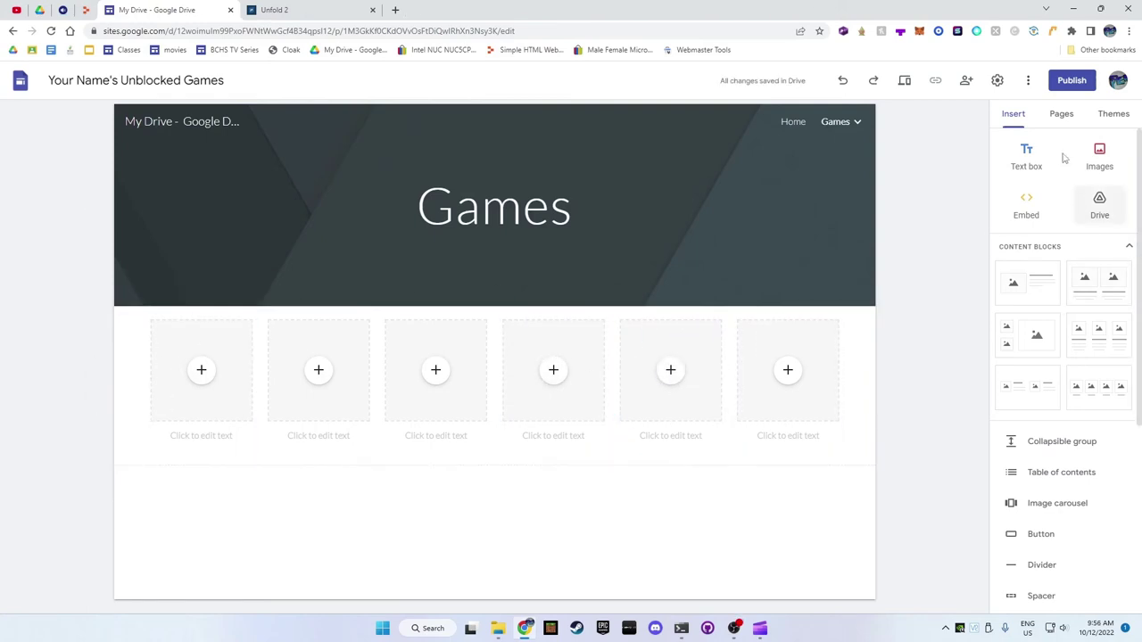
Step: Embed the copied unfold-2 game address as a whole page on the Unfold 2 page
left_click(1060, 116)
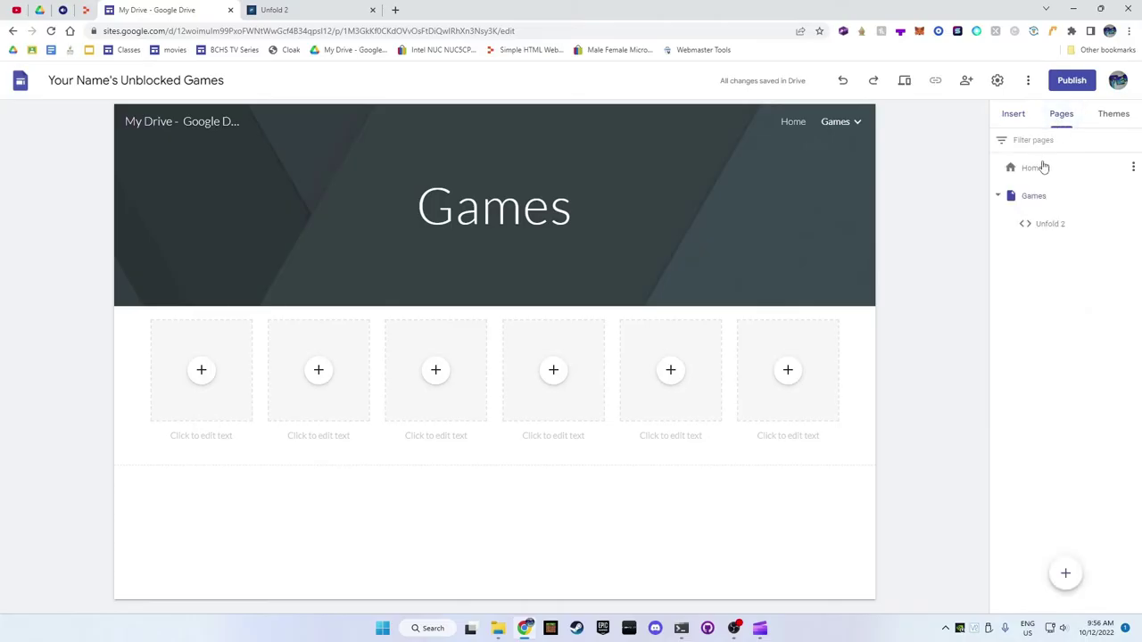
left_click(1045, 225)
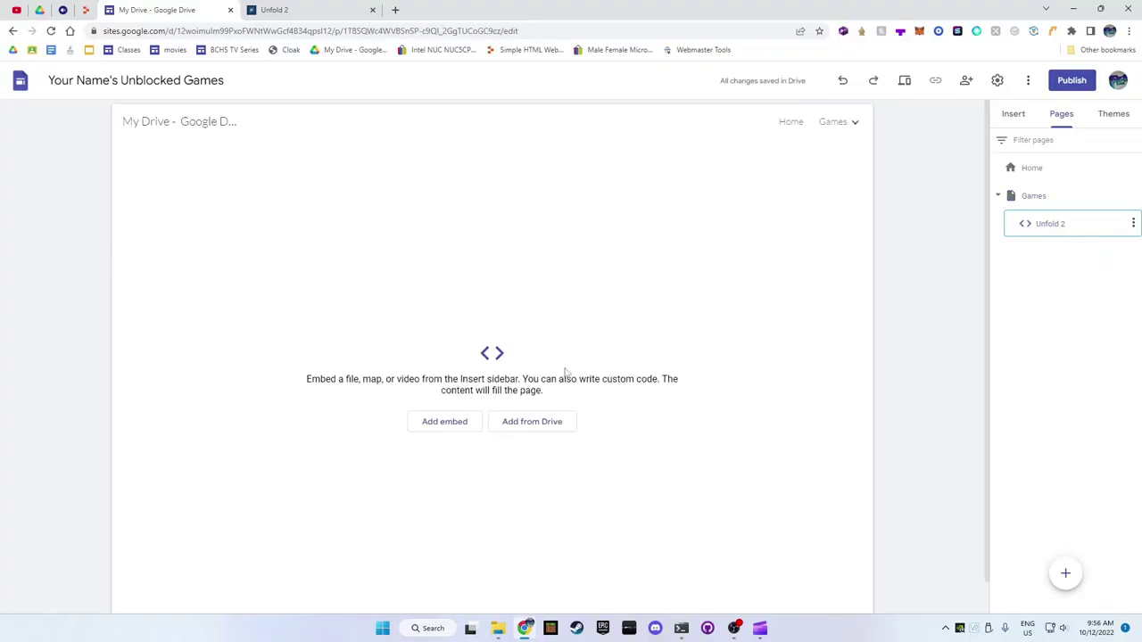
left_click(437, 424)
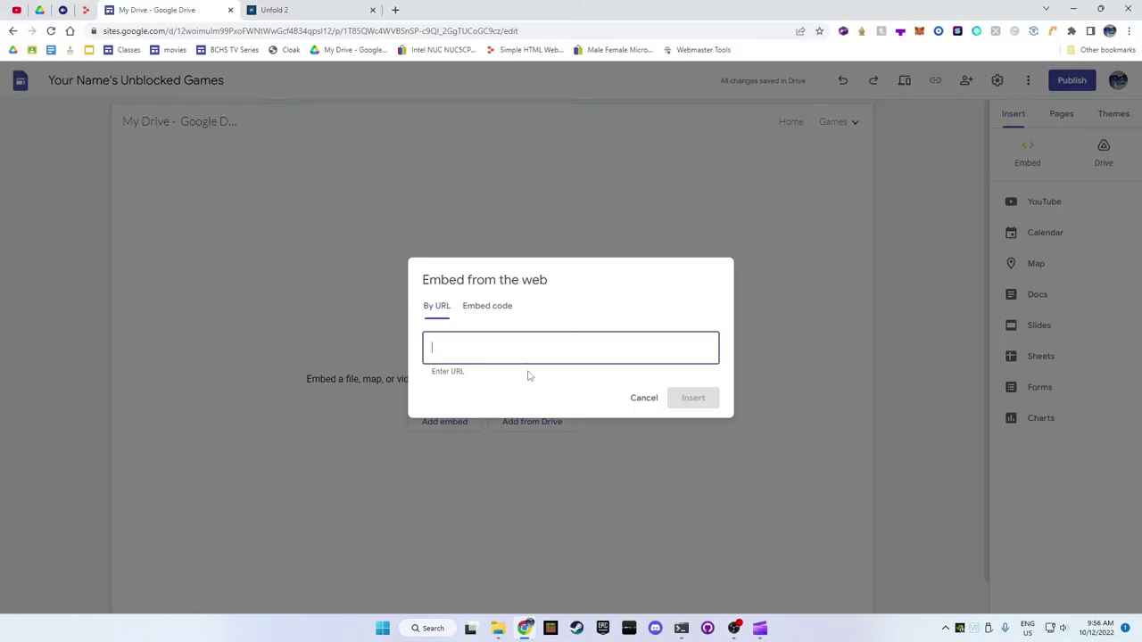
key("ctrl+v")
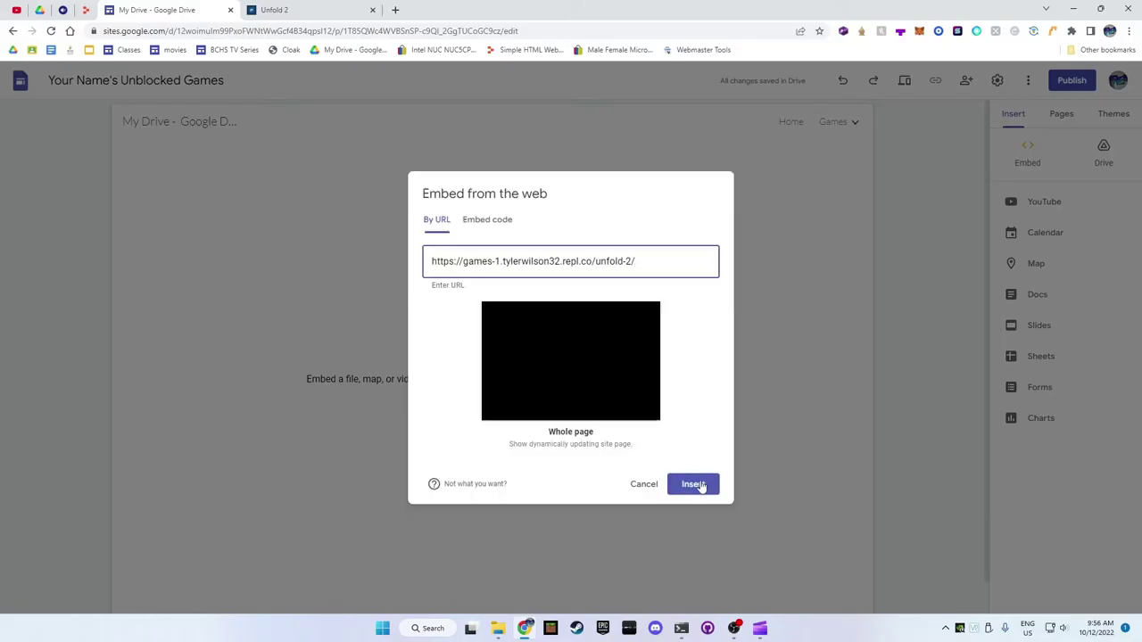
left_click(700, 486)
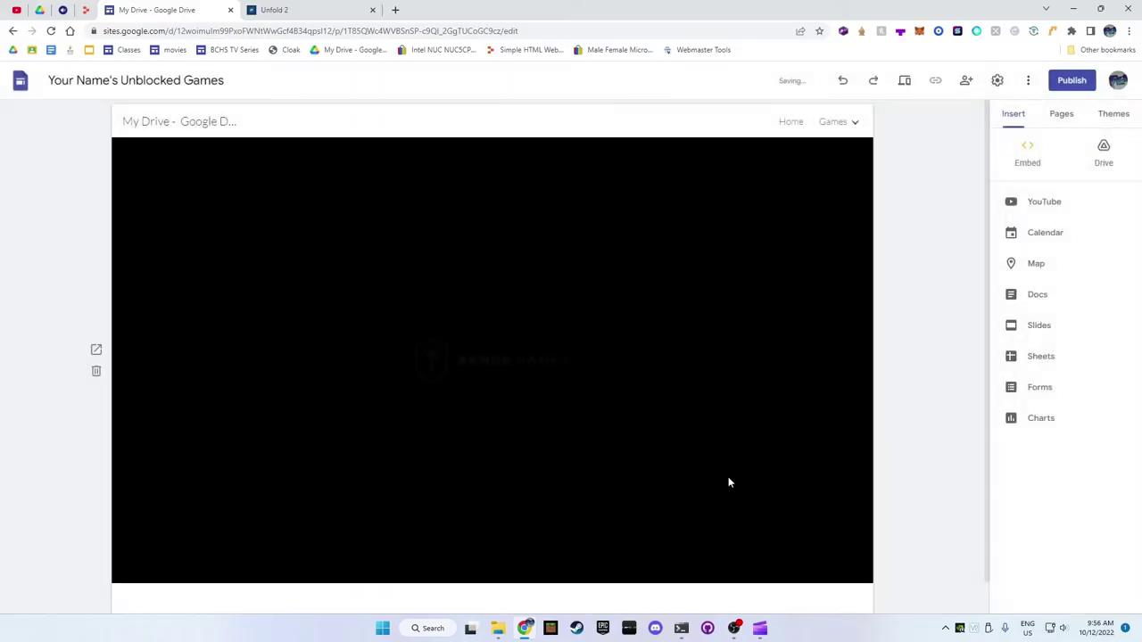
Step: Upload the unfold-2 image from Downloads into the first image placeholder on the Games page
left_click(1063, 115)
left_click(1040, 198)
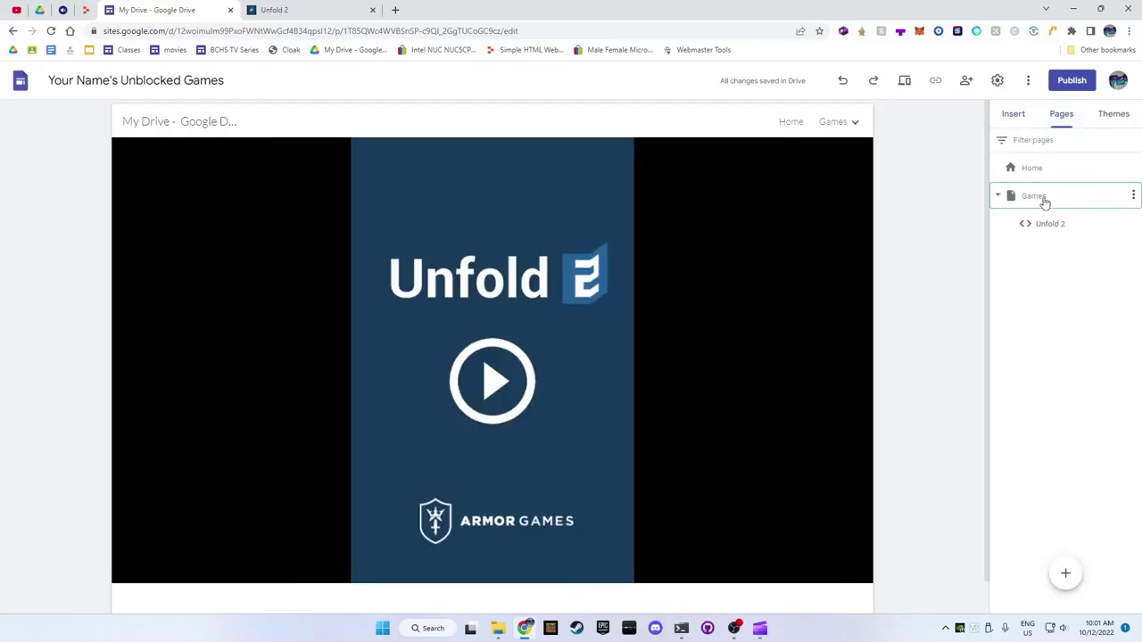
left_click(200, 371)
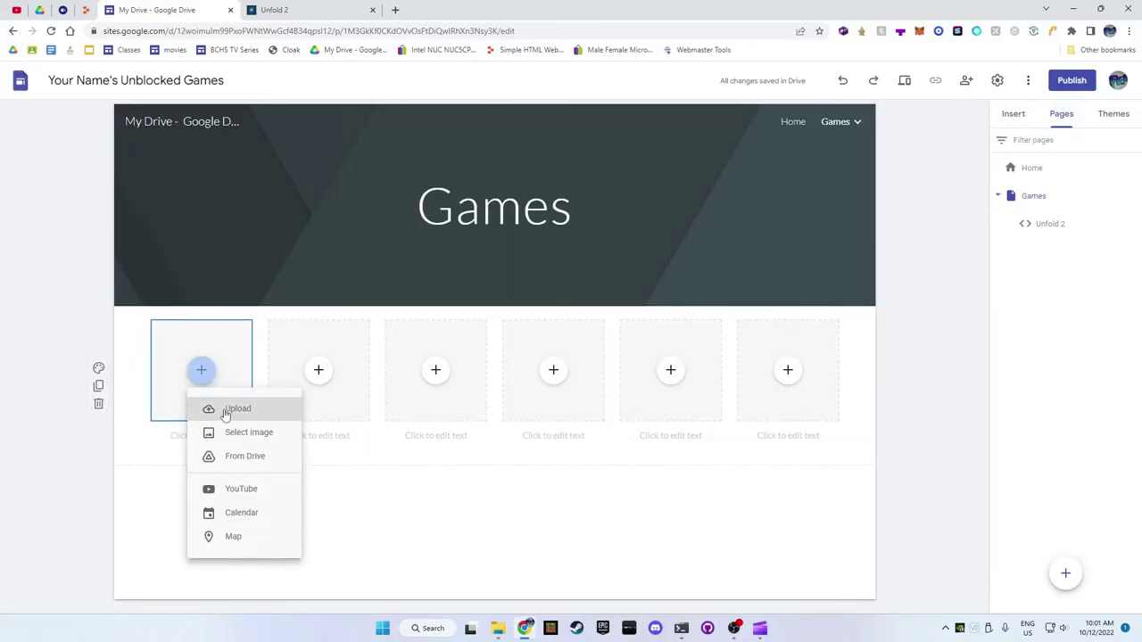
left_click(227, 410)
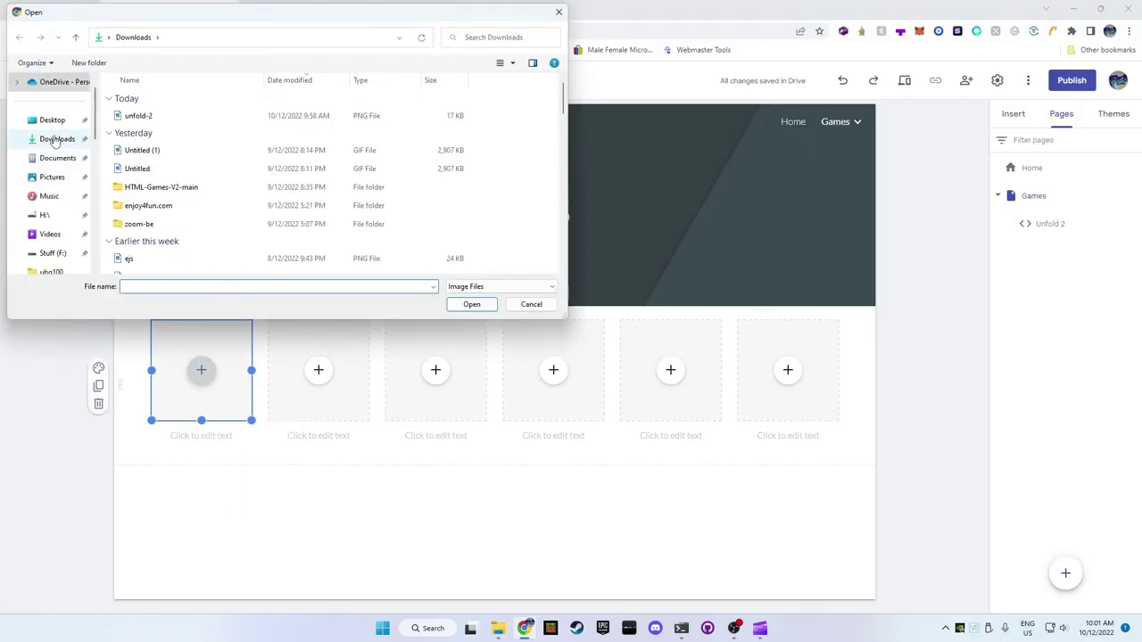
left_click(122, 119)
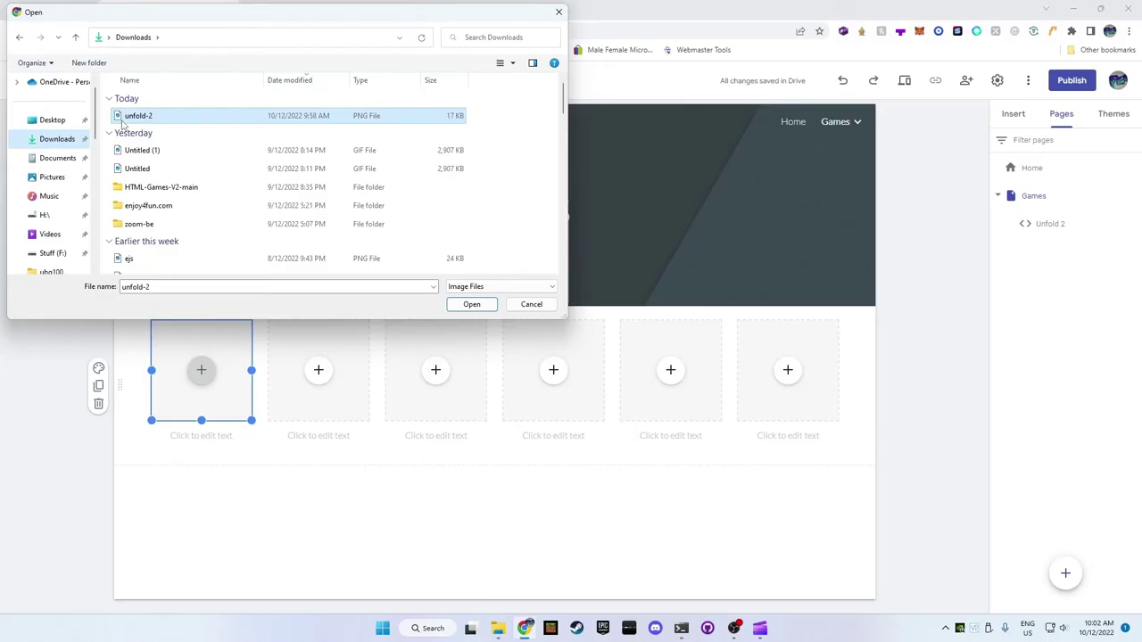
left_click(467, 305)
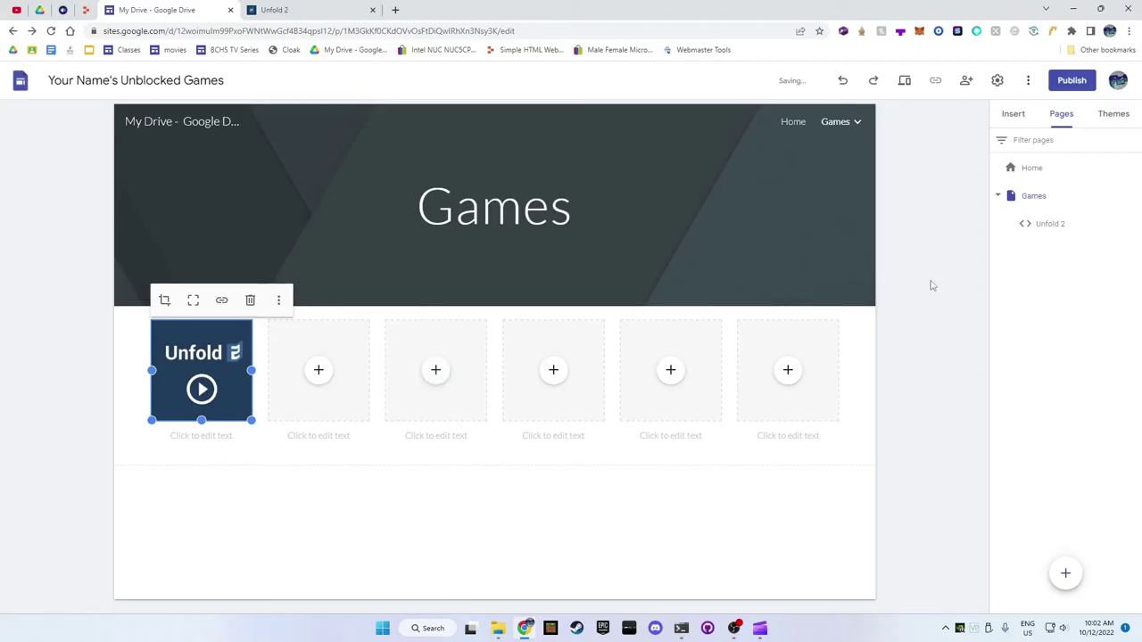
left_click(946, 314)
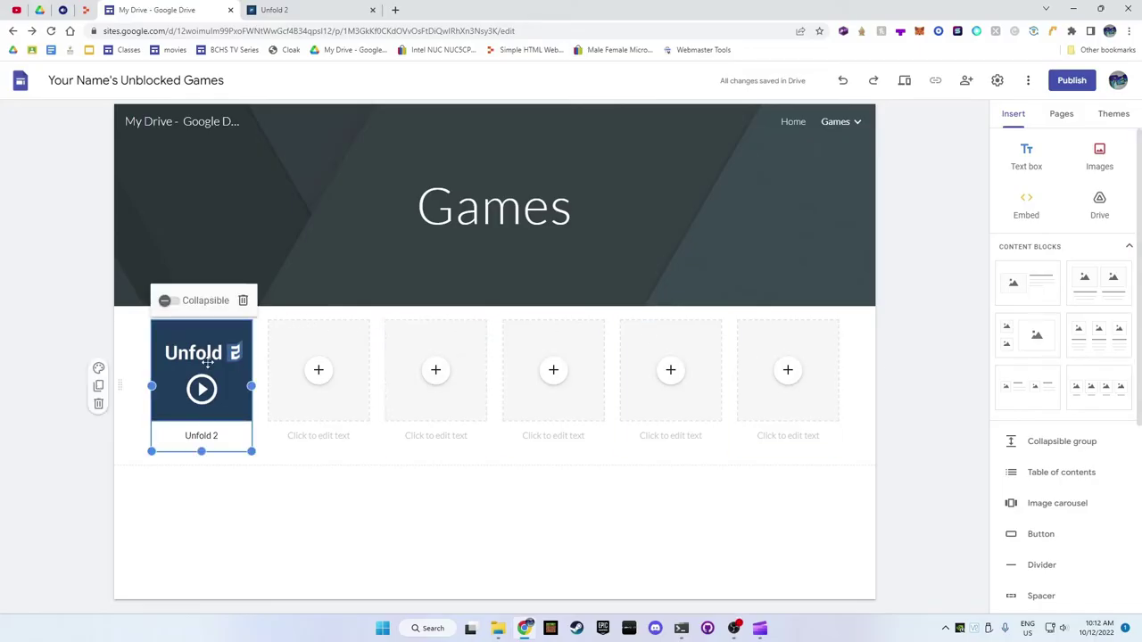
Step: Link the Unfold 2 image on the Games page to the site's Unfold 2 page
left_click(231, 309)
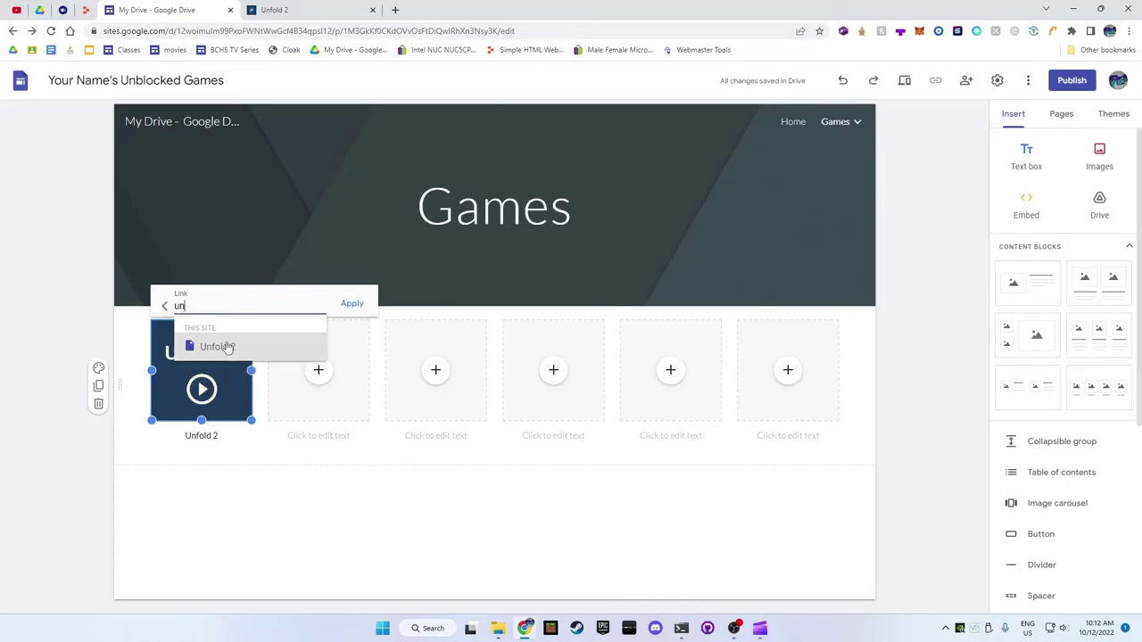
left_click(219, 346)
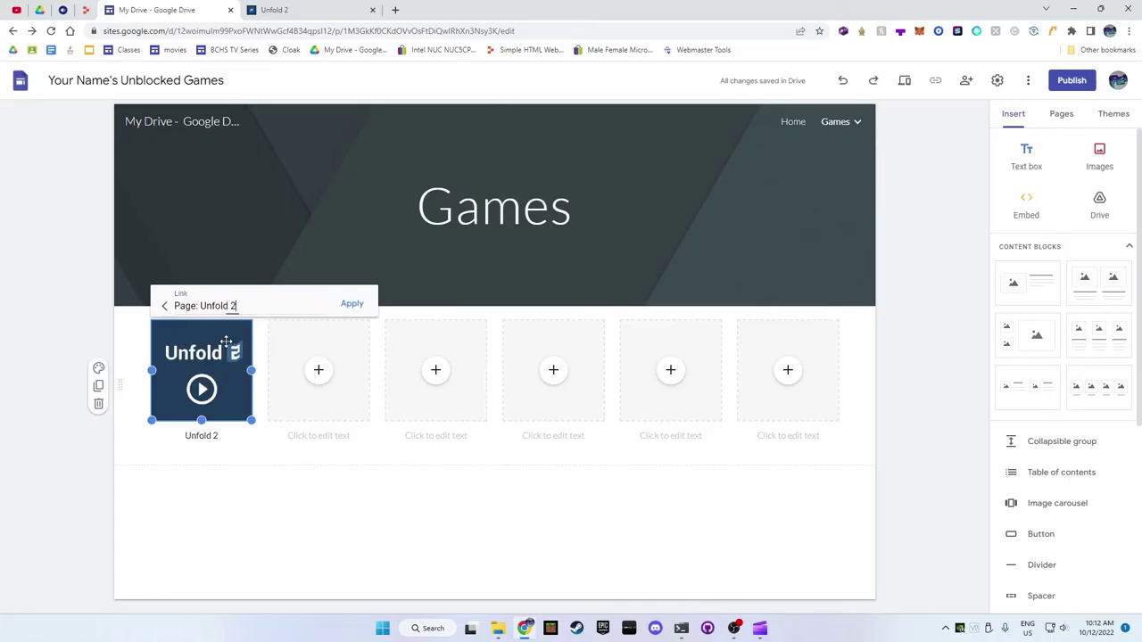
left_click(353, 305)
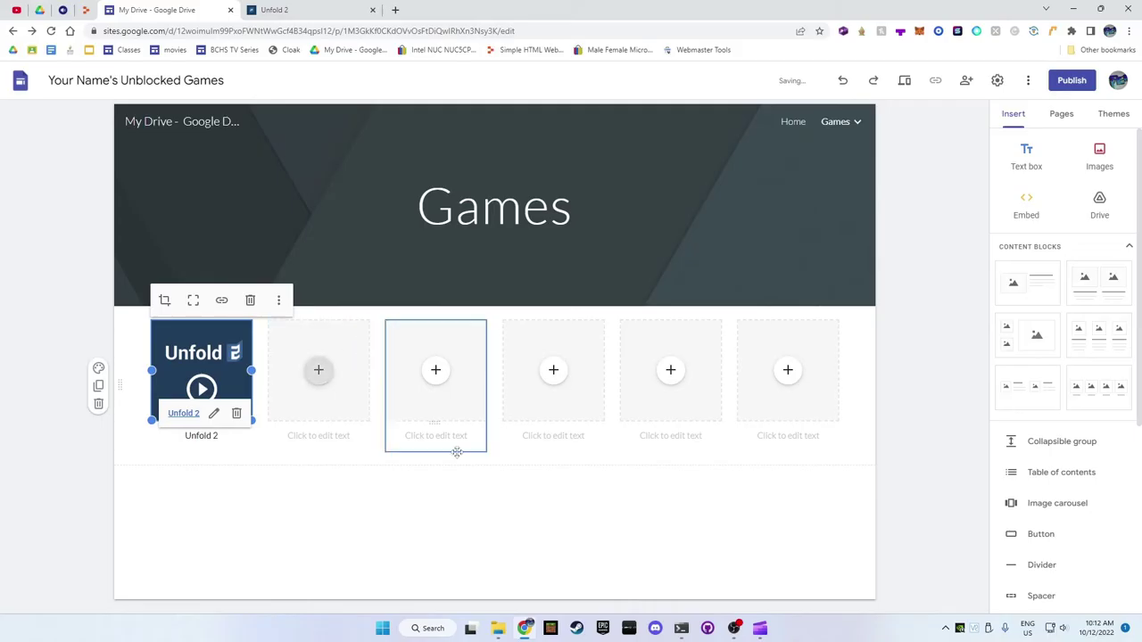
left_click(948, 421)
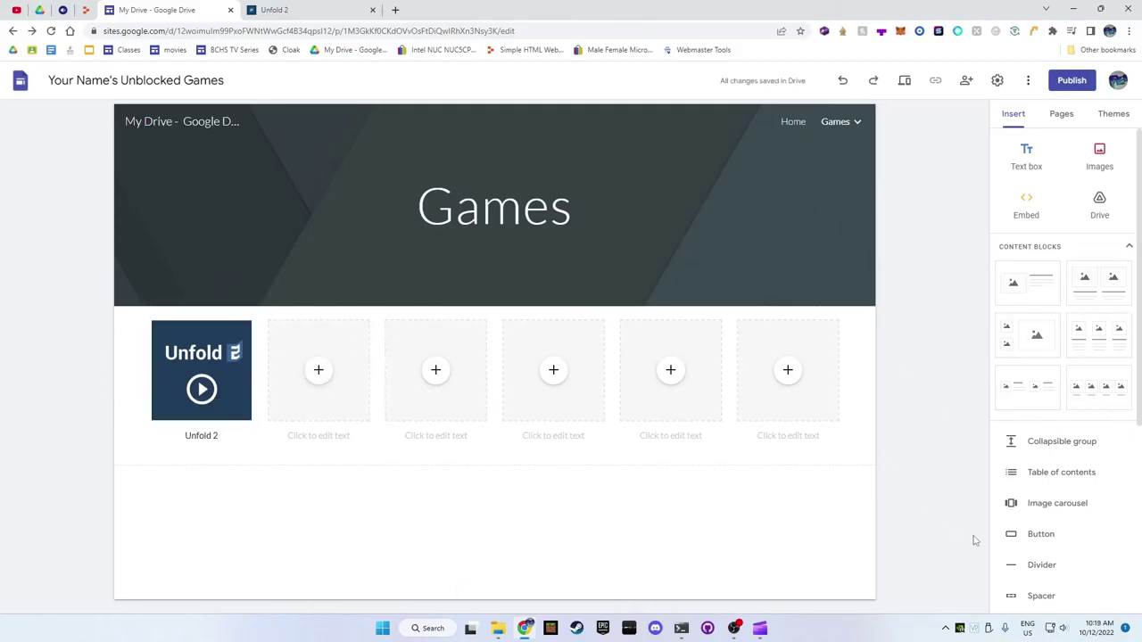
Step: Insert a button named Play that links to the Unfold 2 page, and move it up beneath the Unfold 2 caption
left_click(1025, 533)
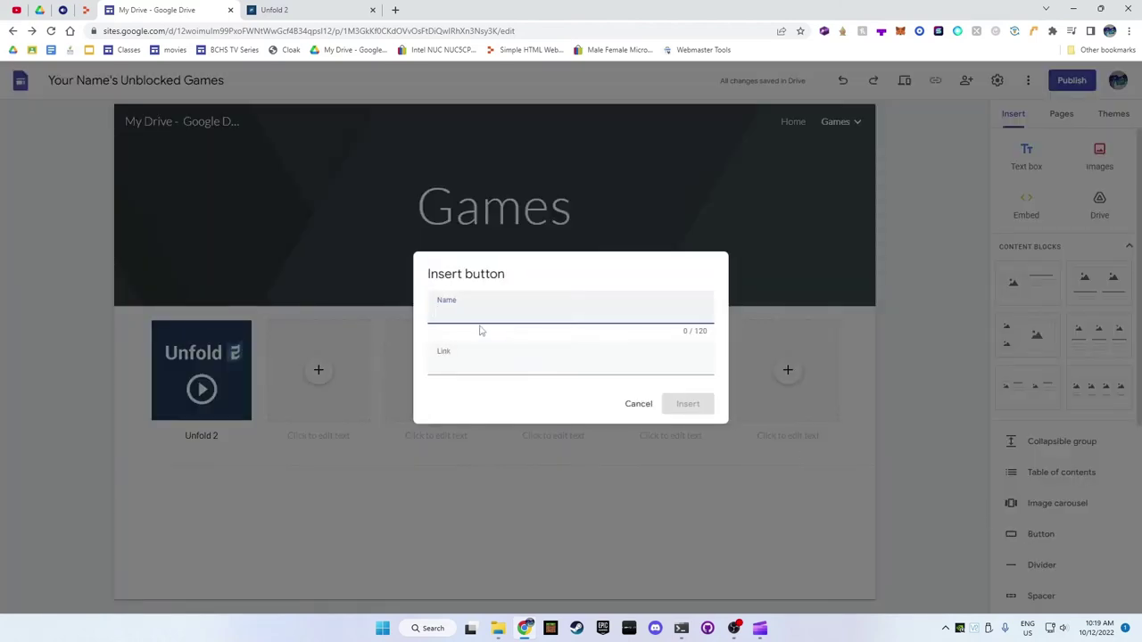
key("Tab")
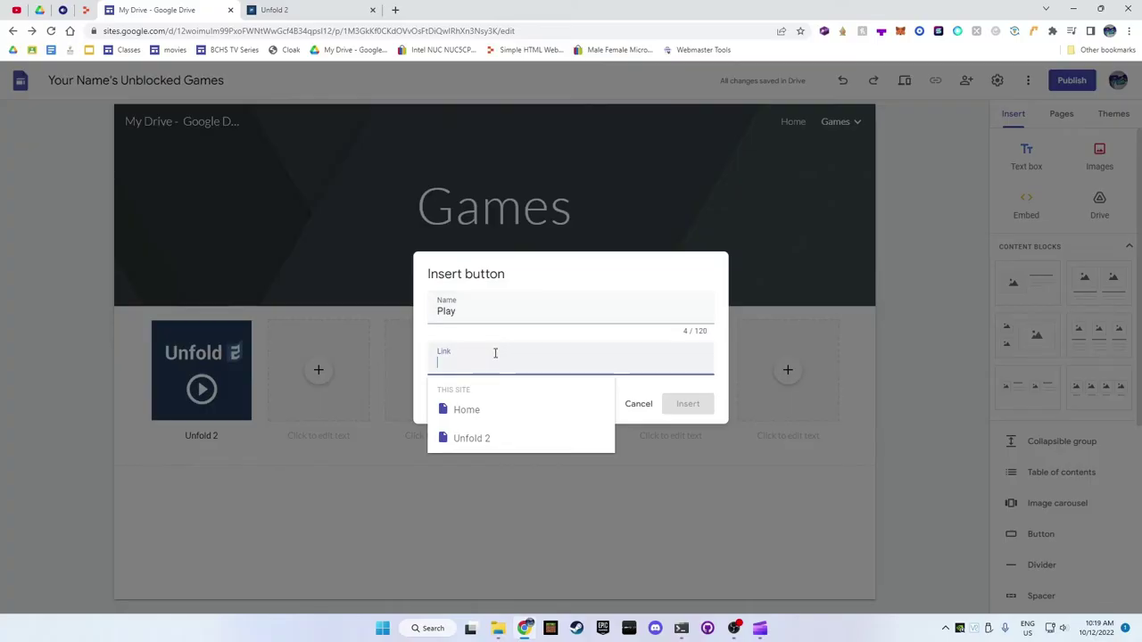
left_click(498, 438)
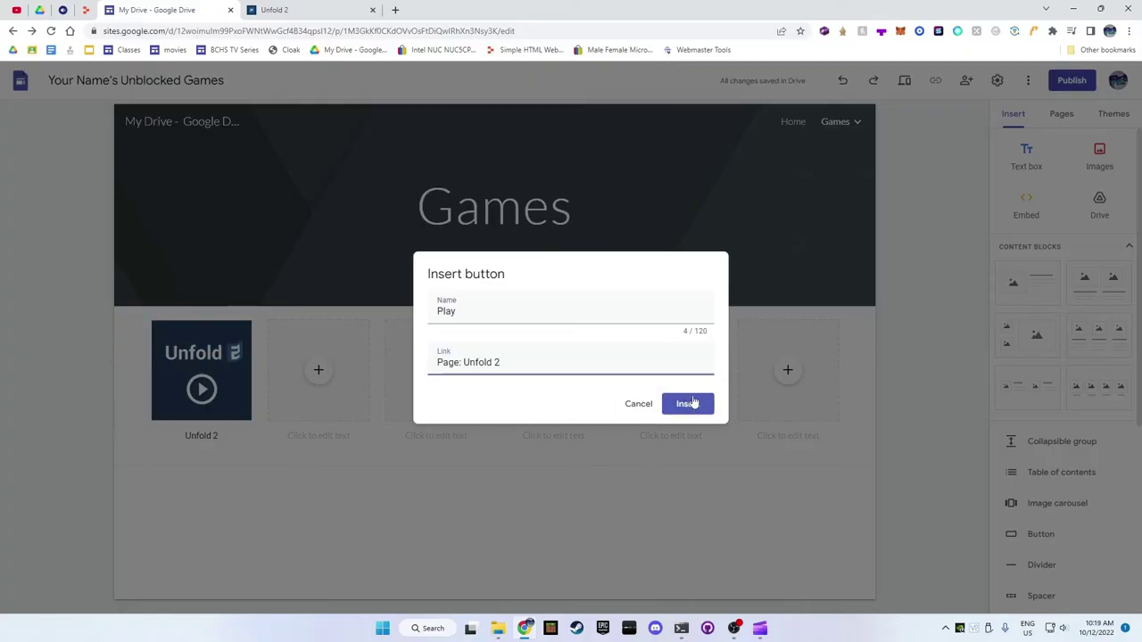
left_click(687, 404)
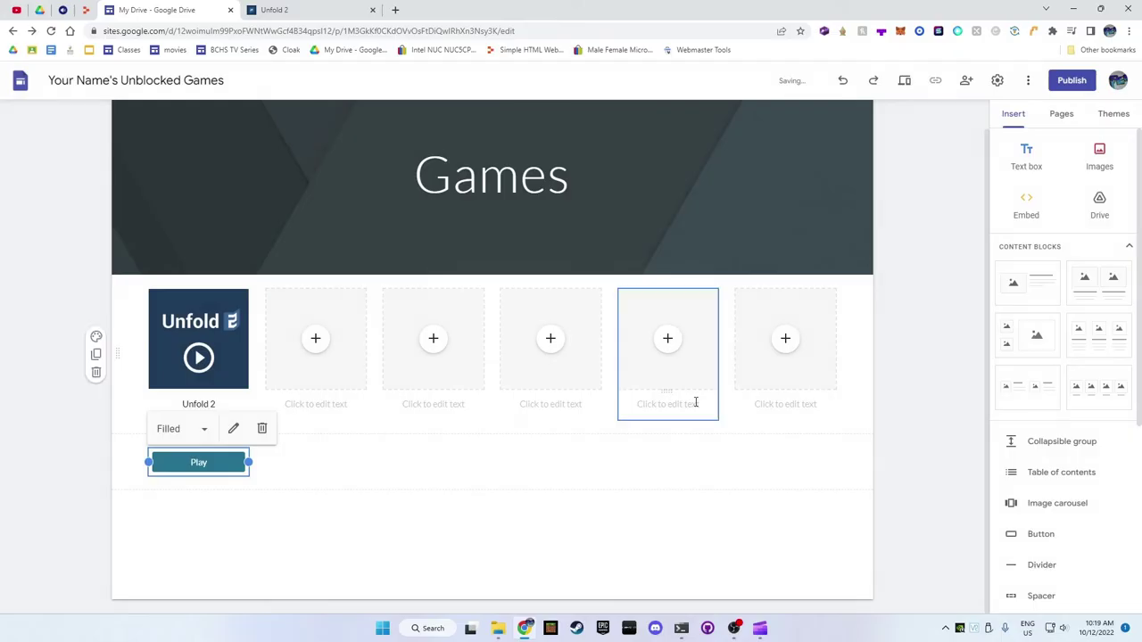
left_click_drag(202, 467, 197, 421)
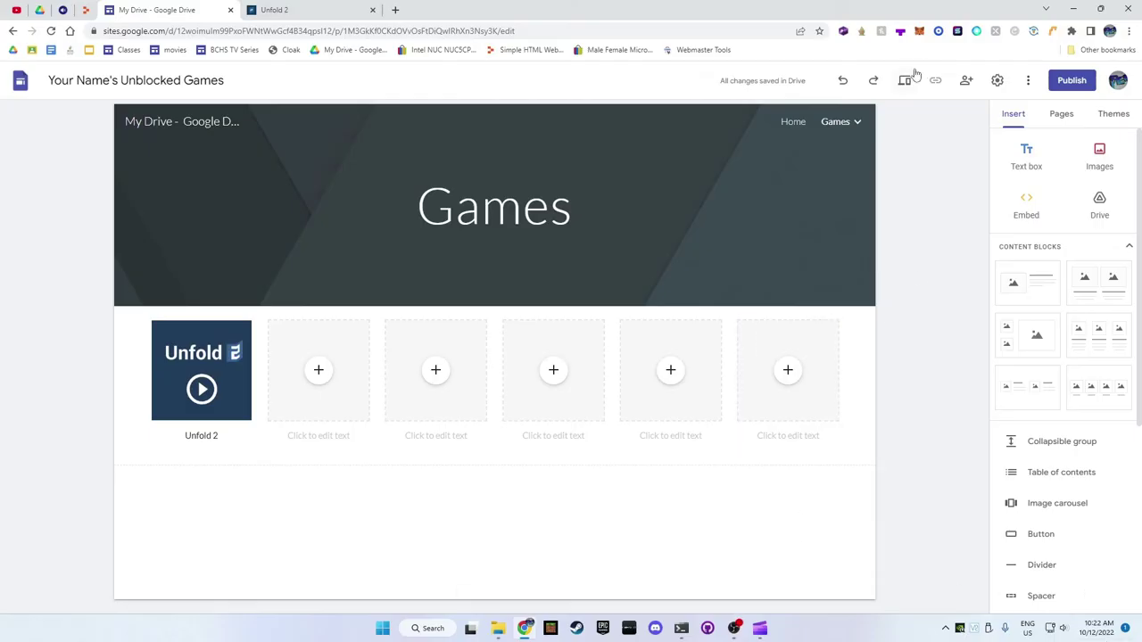
Step: Preview the site to check the Games page and its game links
left_click(906, 80)
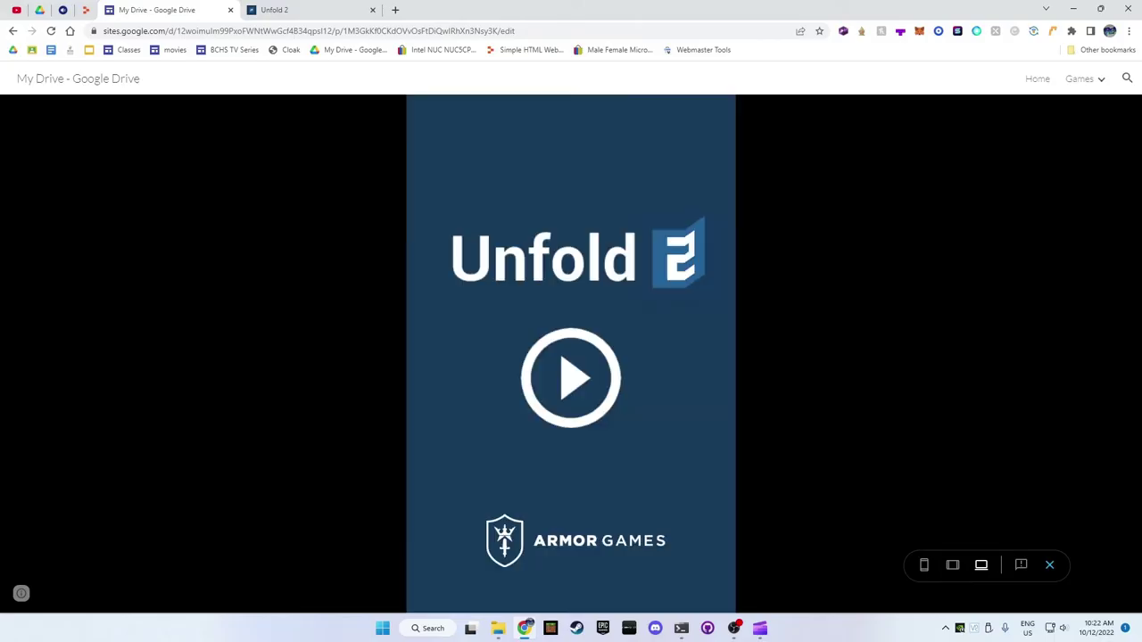
left_click(1050, 565)
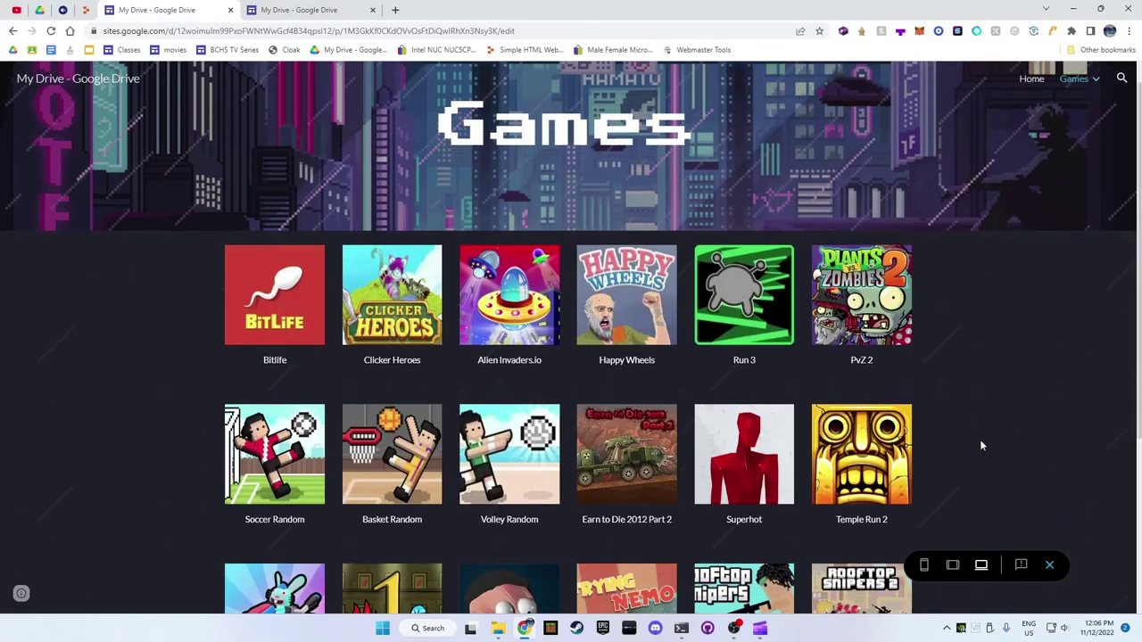
scroll(981, 444, "down", 1)
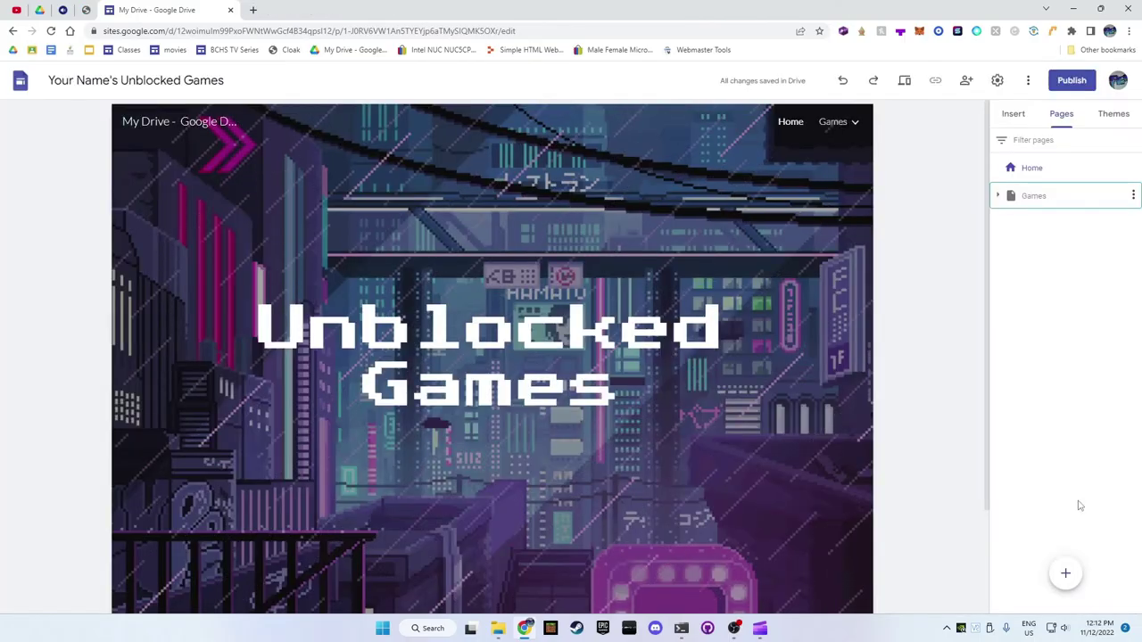
Step: Add a new full page embed named The Unblocker to the site
mouse_move(1065, 574)
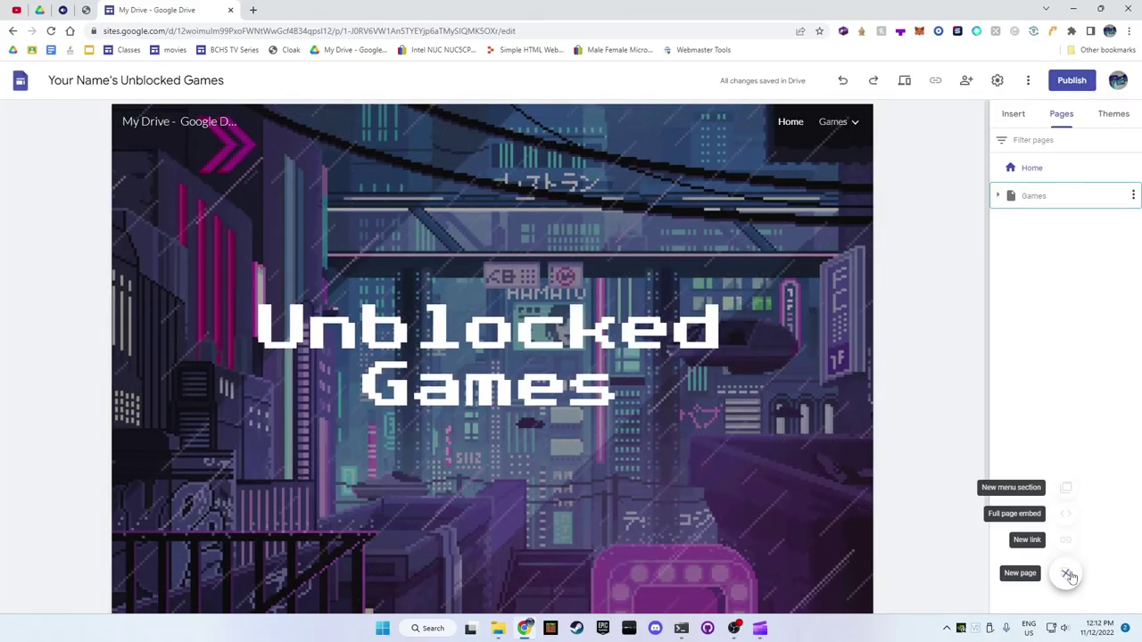
left_click(1065, 513)
type("The")
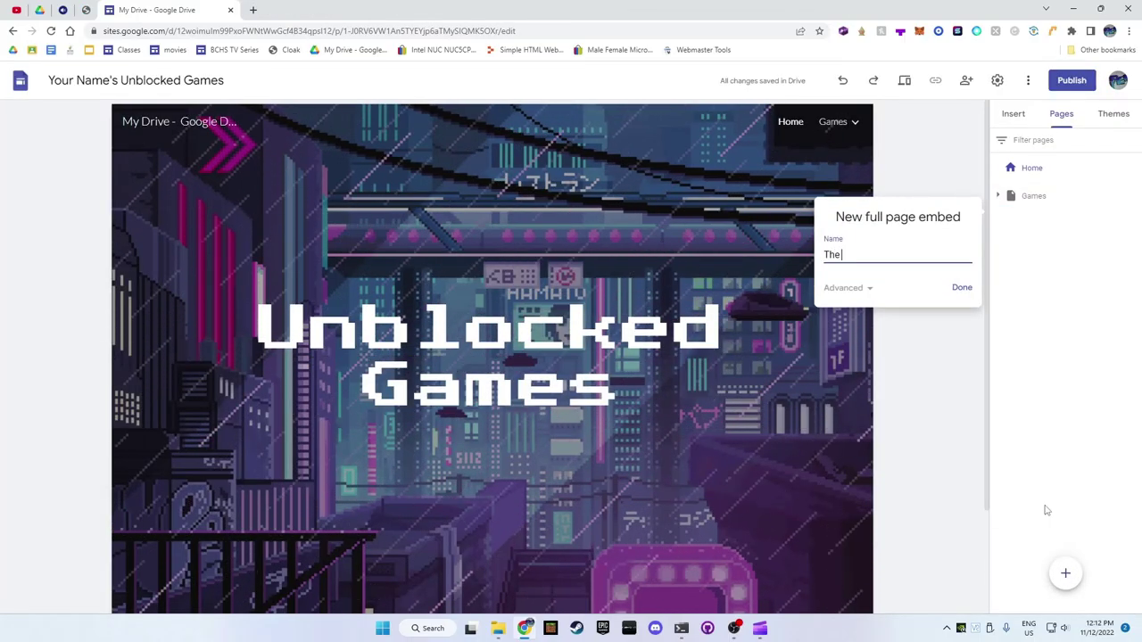
type(" Unblocker")
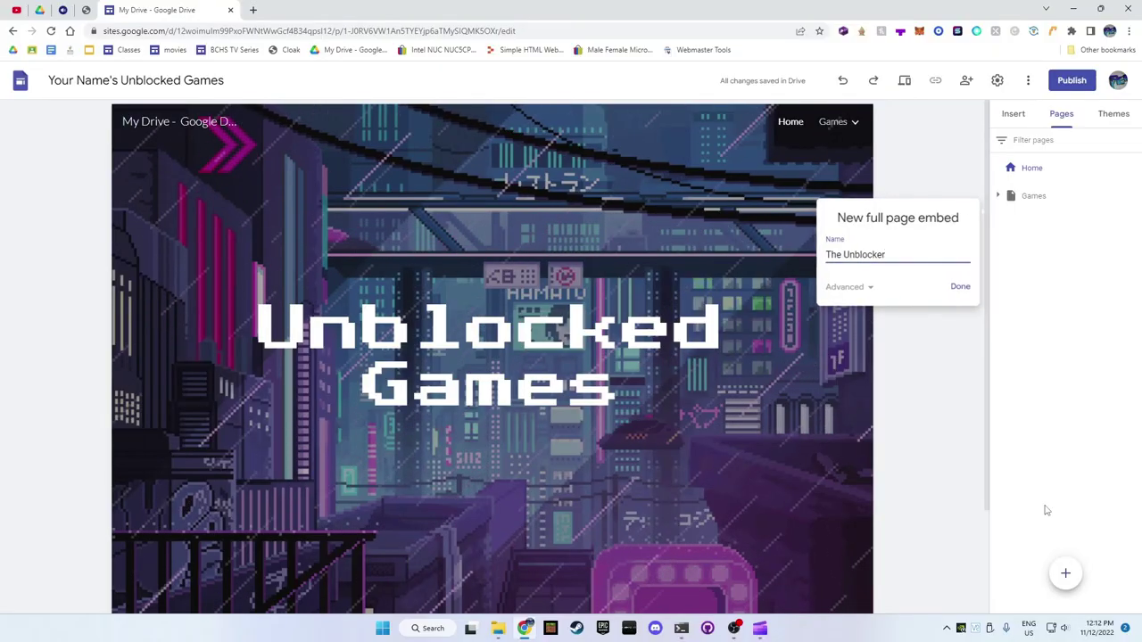
key("Return")
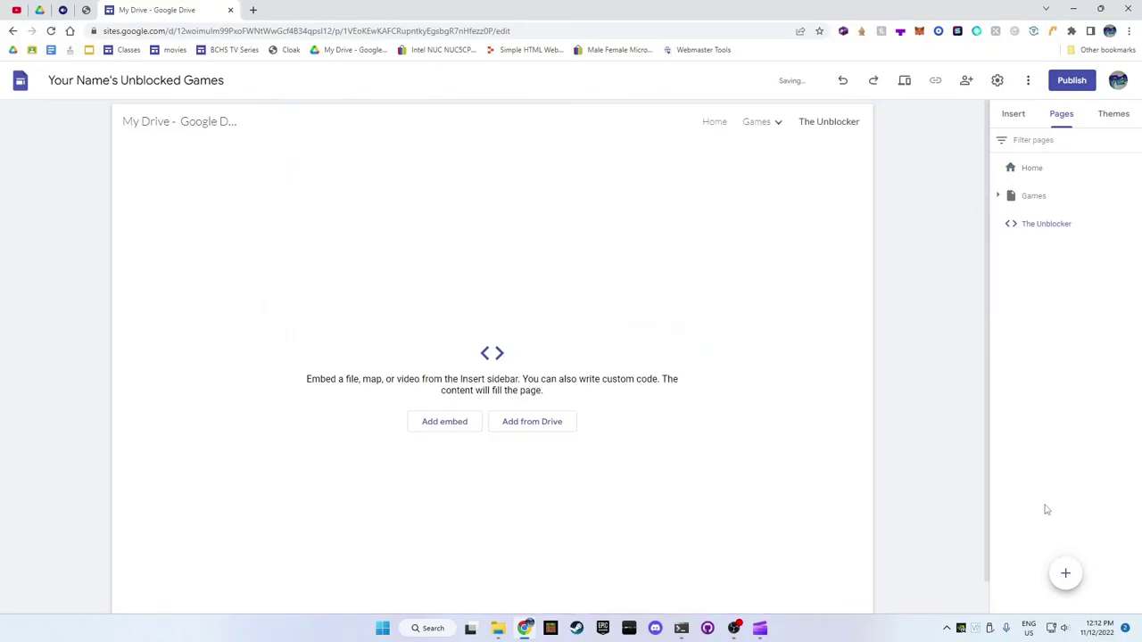
Step: Copy the web address of the open Ultraviolet proxy page and embed it as a whole page on The Unblocker page
left_click(457, 422)
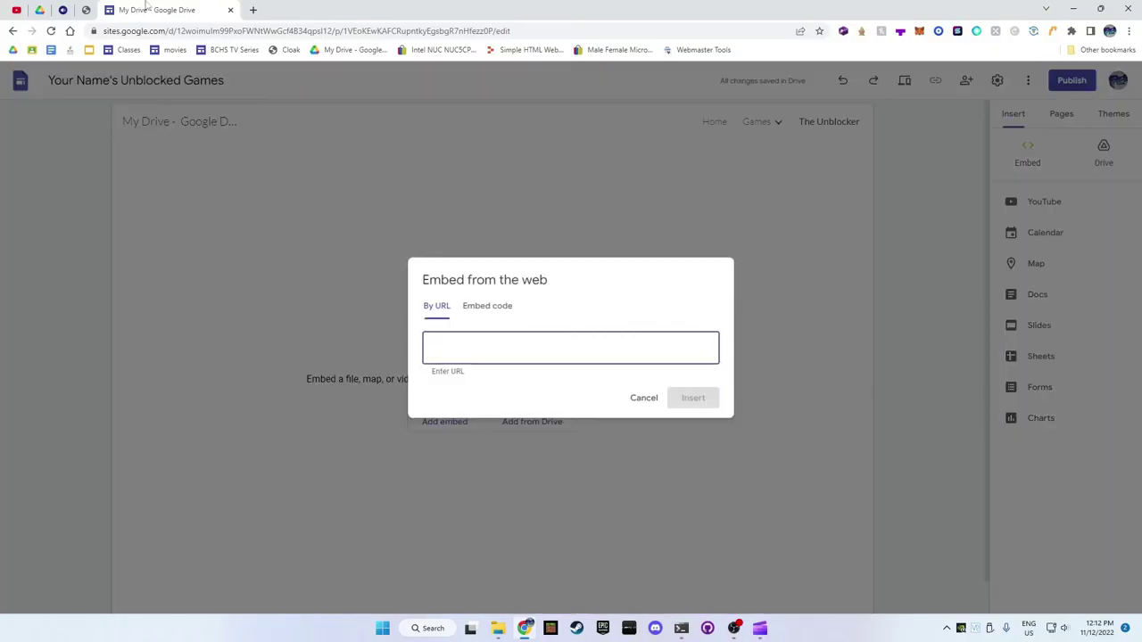
left_click(89, 8)
right_click(159, 37)
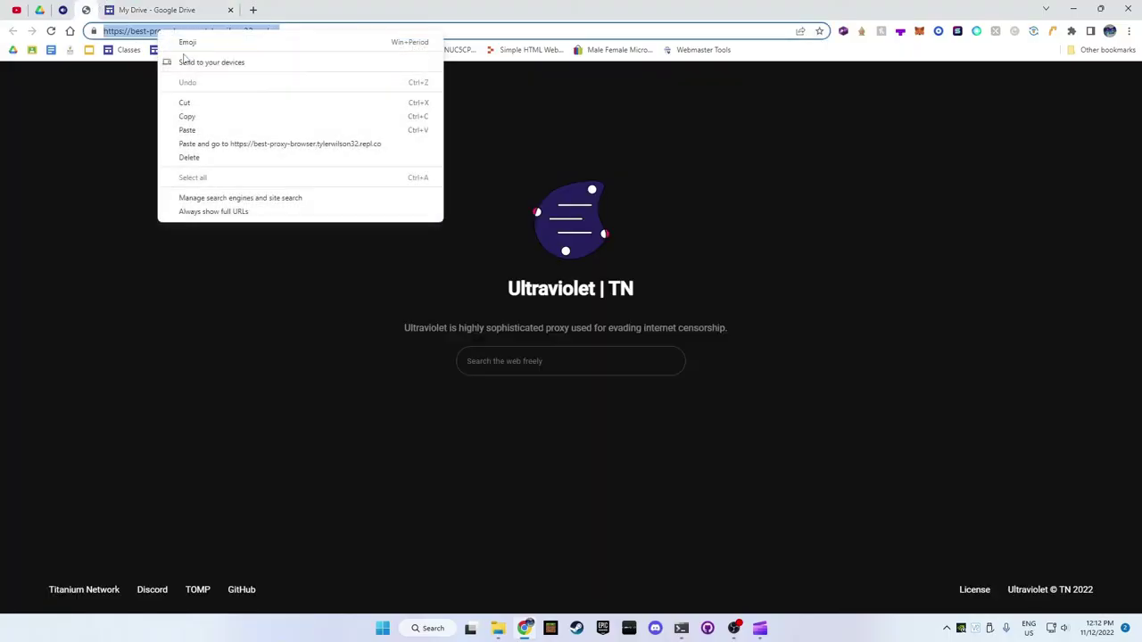
left_click(198, 117)
left_click(152, 8)
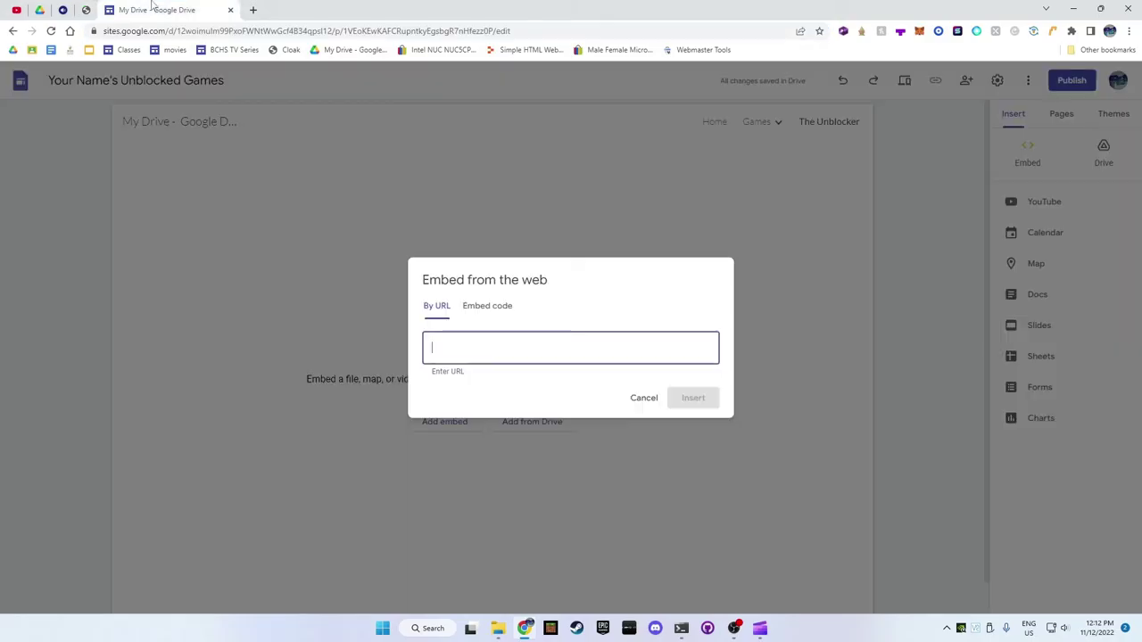
right_click(465, 342)
left_click(492, 433)
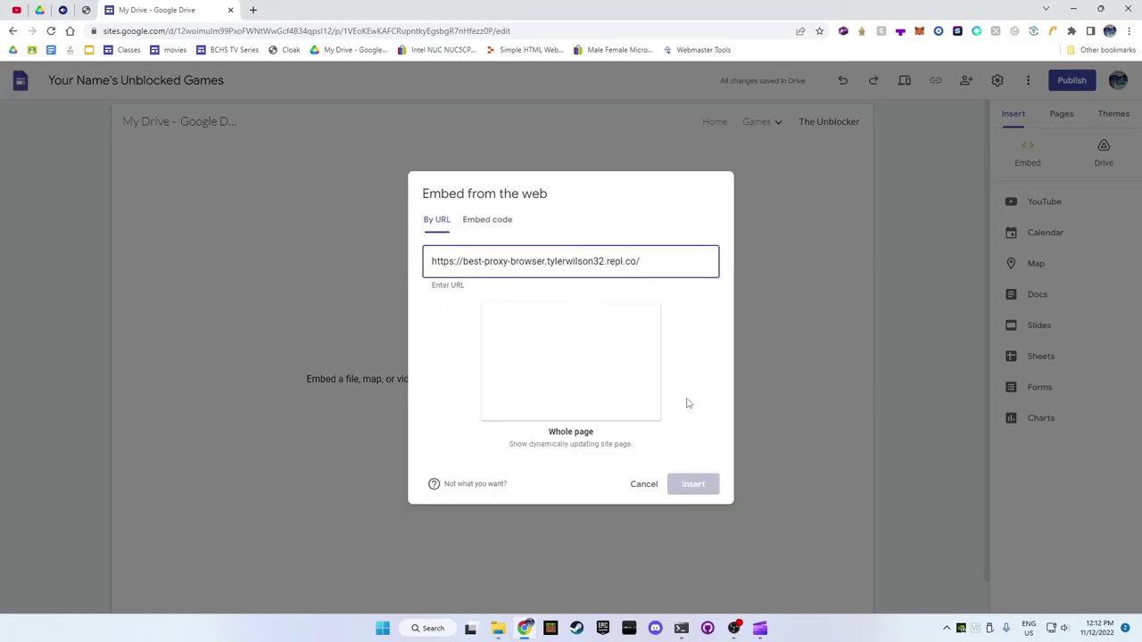
left_click(691, 482)
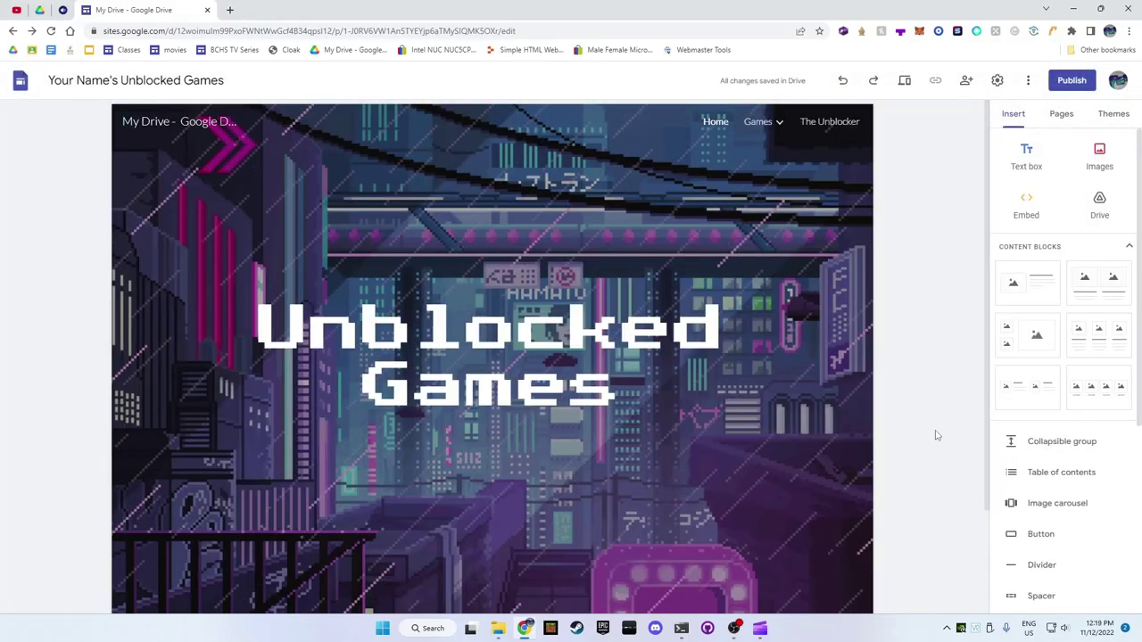
left_click(1070, 80)
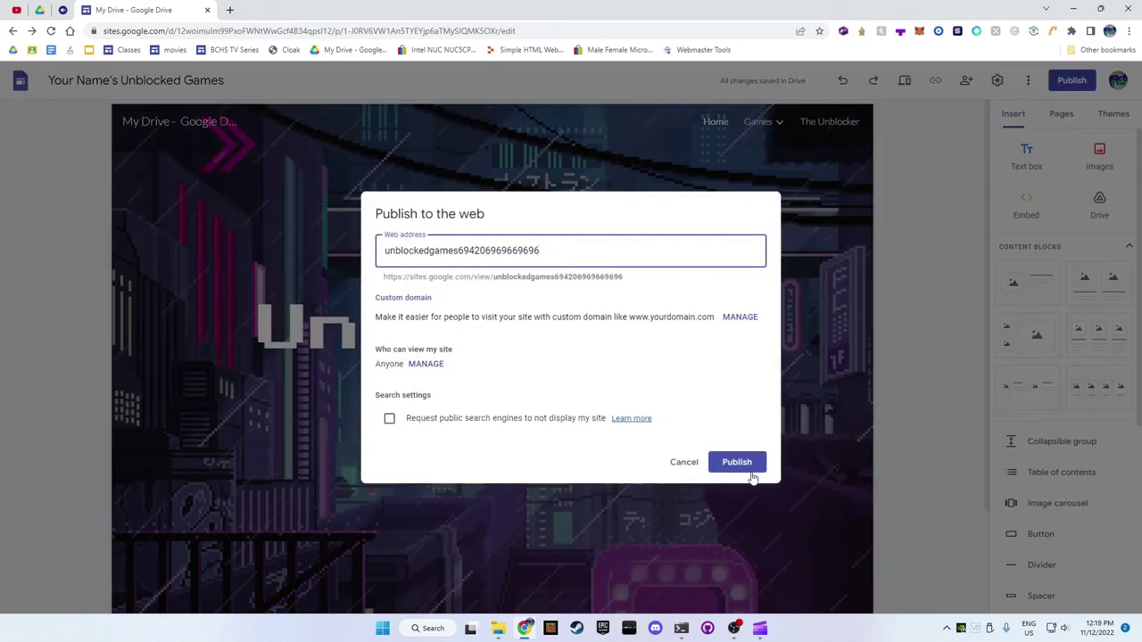
left_click(740, 464)
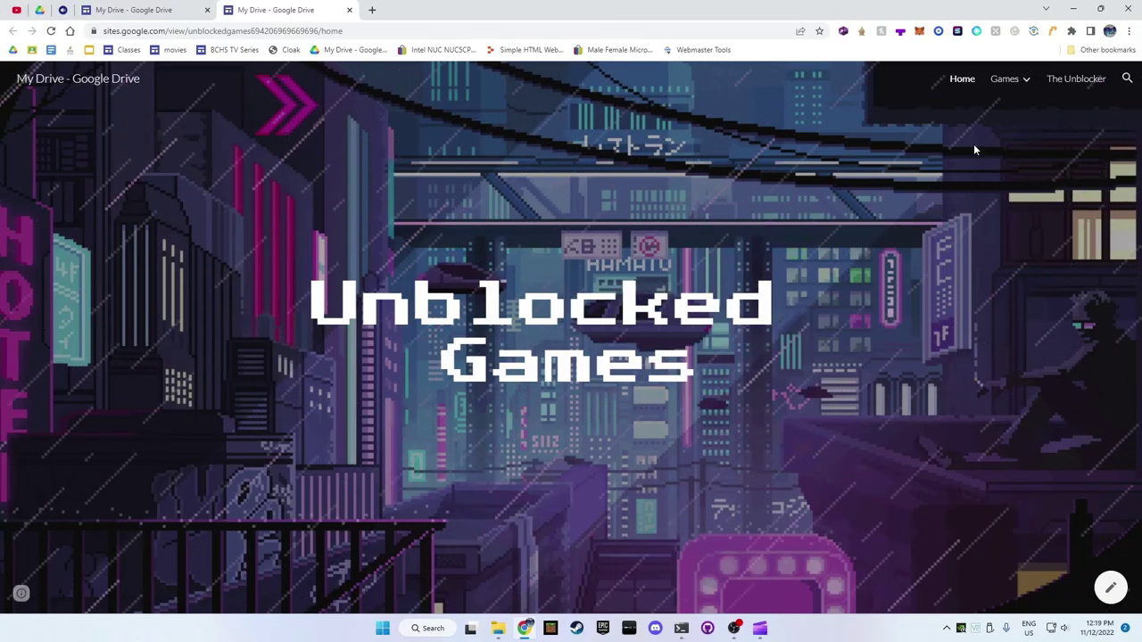
Step: Check the Unfold 2, Games and The Unblocker pages on the published site
mouse_move(1006, 83)
left_click(1005, 116)
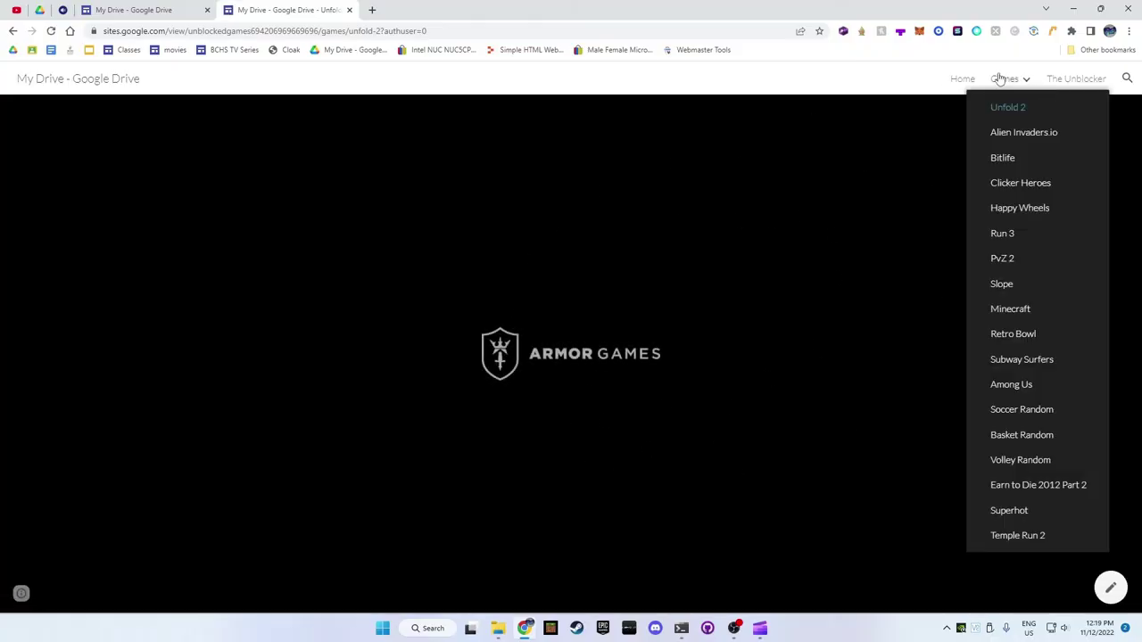
left_click(1008, 81)
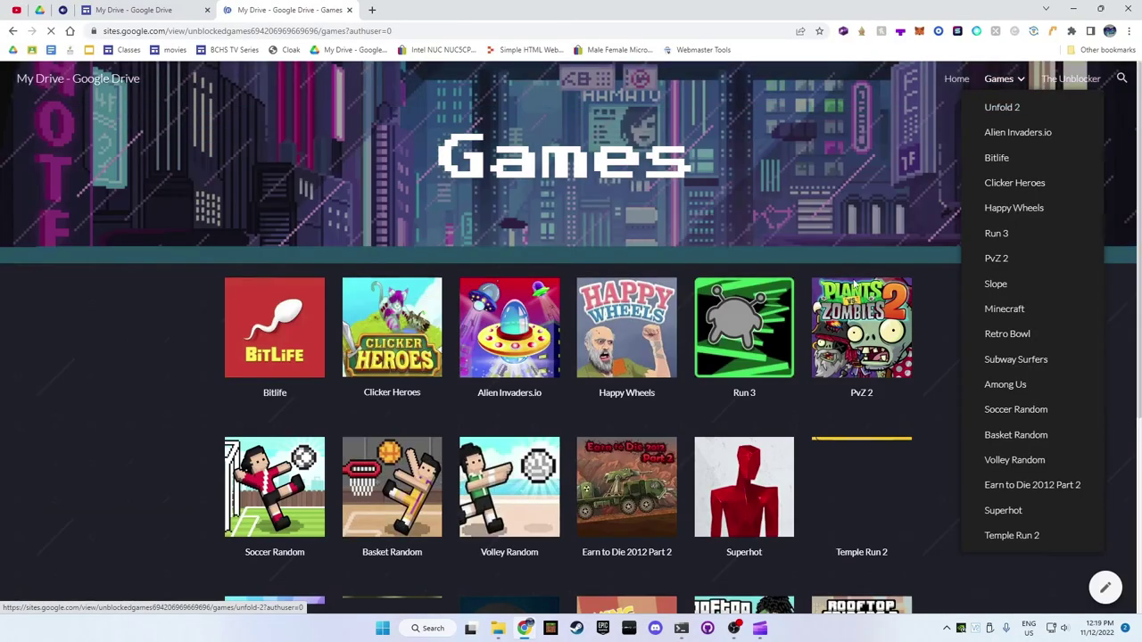
scroll(743, 339, "down", 5)
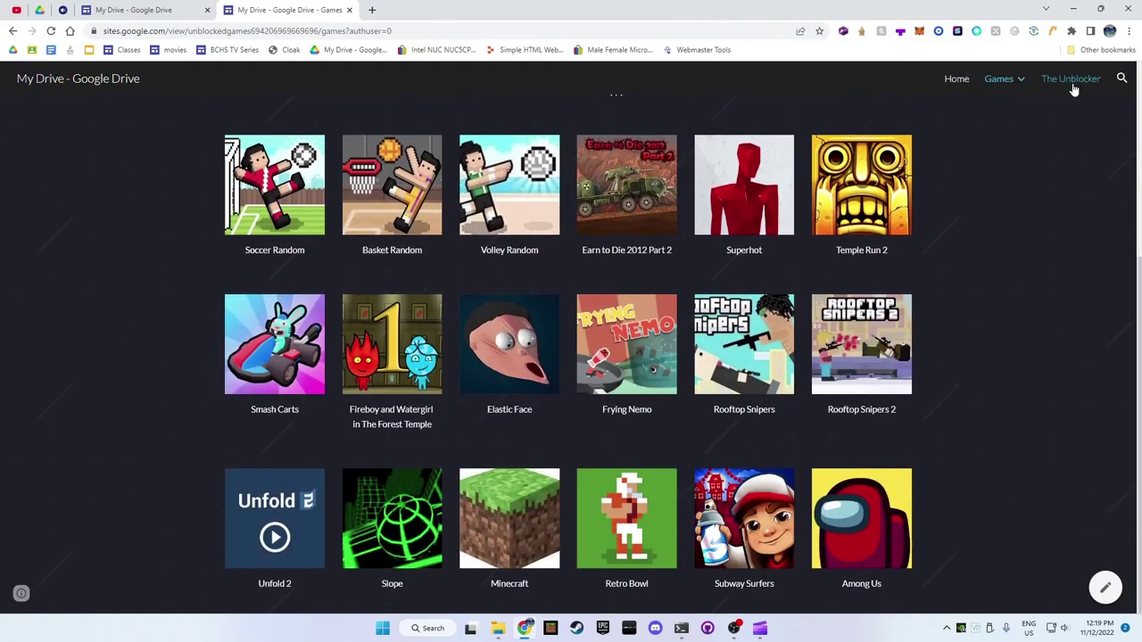
left_click(1074, 87)
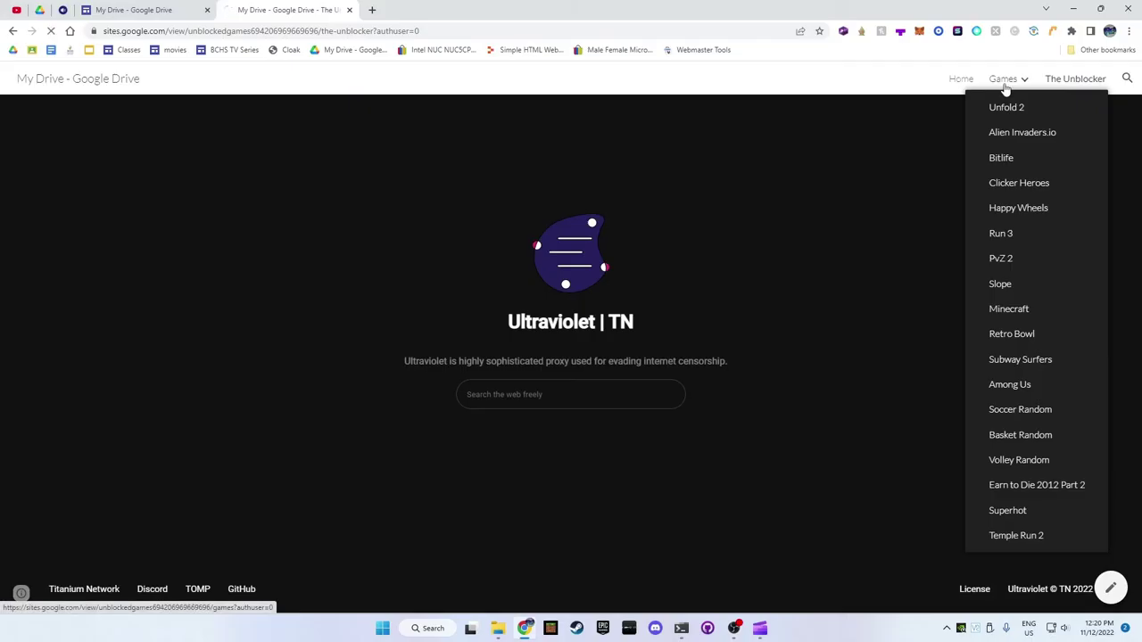
Step: Browse the published Games page and start playing Run 3 to test it
left_click(1005, 82)
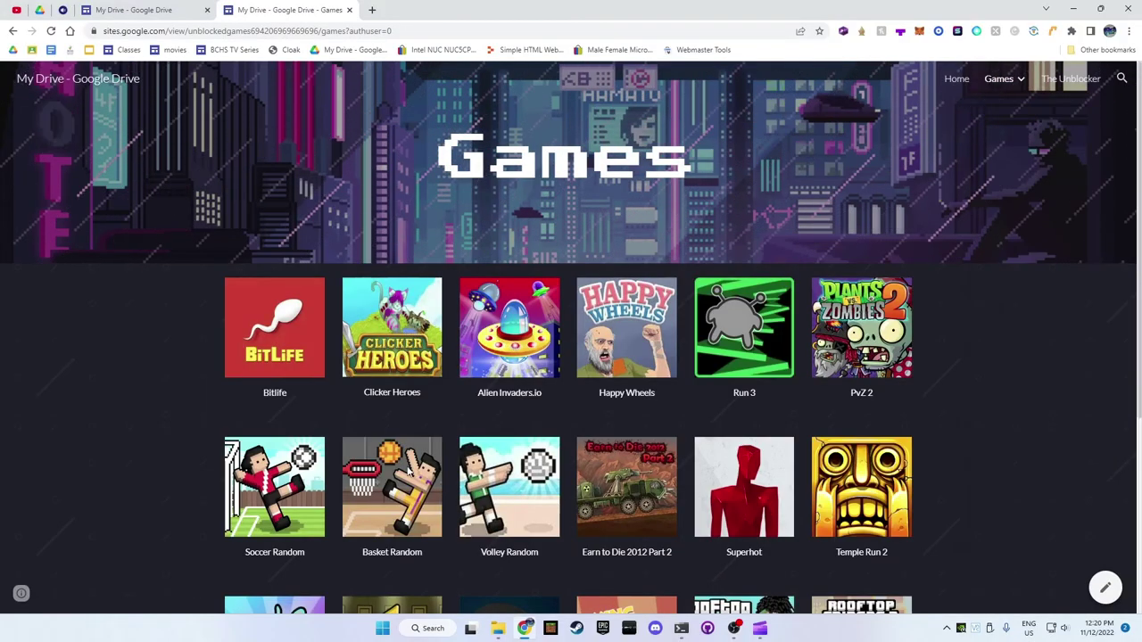
scroll(185, 390, "down", 3)
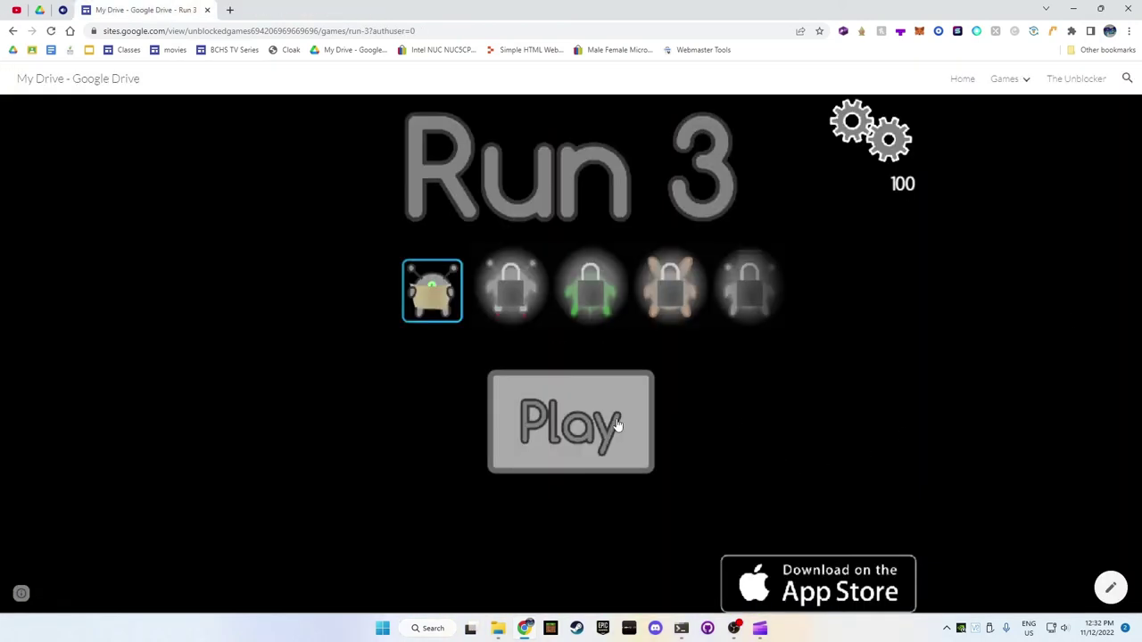
left_click(602, 425)
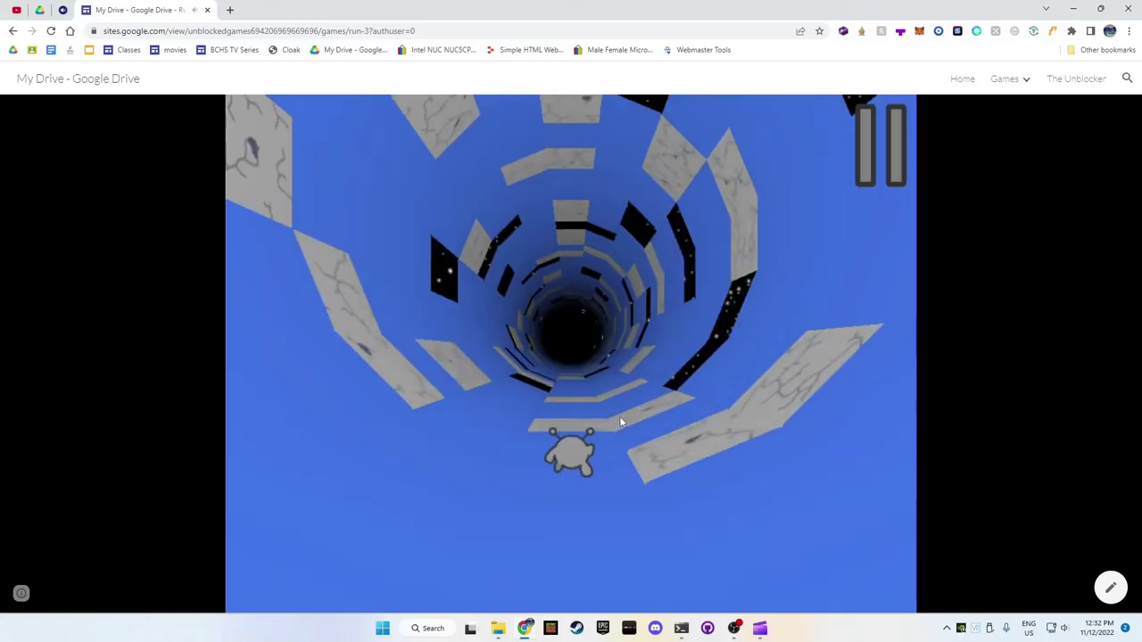